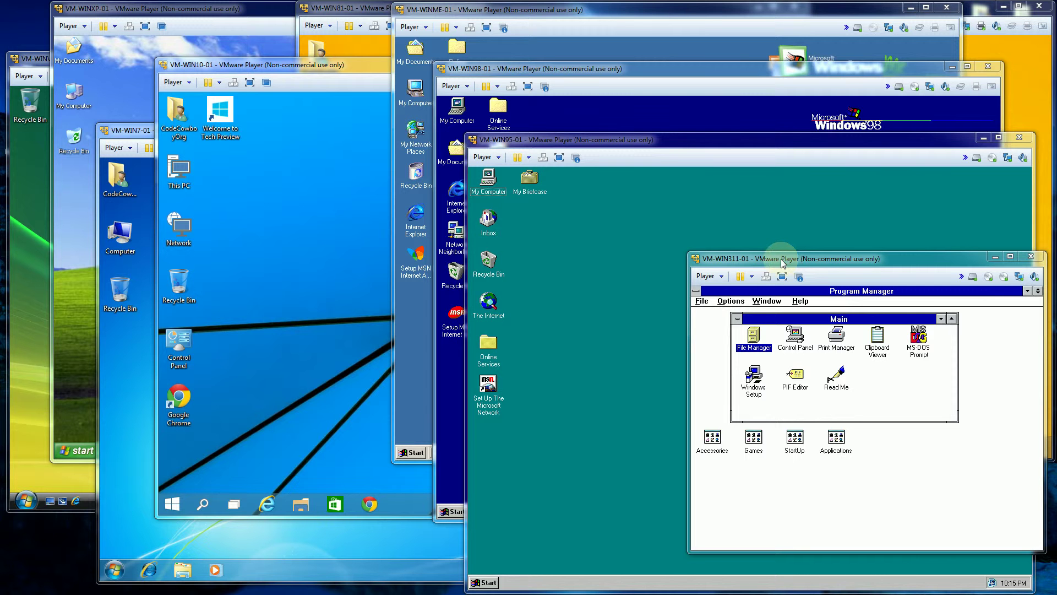
Centre the Windows 3.11 machine, restore Program Manager, and open then minimize the Games group
{"action": "mouse_move", "coordinate": [786, 263]}
{"action": "left_mouse_down"}
{"action": "mouse_move", "coordinate": [738, 228]}
{"action": "mouse_move", "coordinate": [475, 170]}
{"action": "left_mouse_up"}
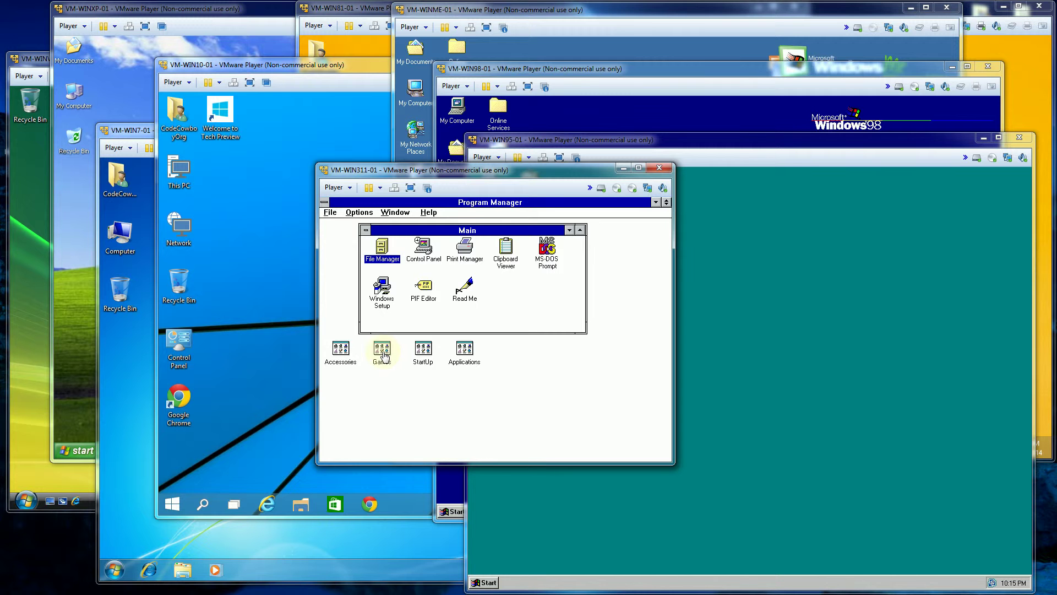
{"action": "key", "text": "alt+space"}
{"action": "key", "text": "r"}
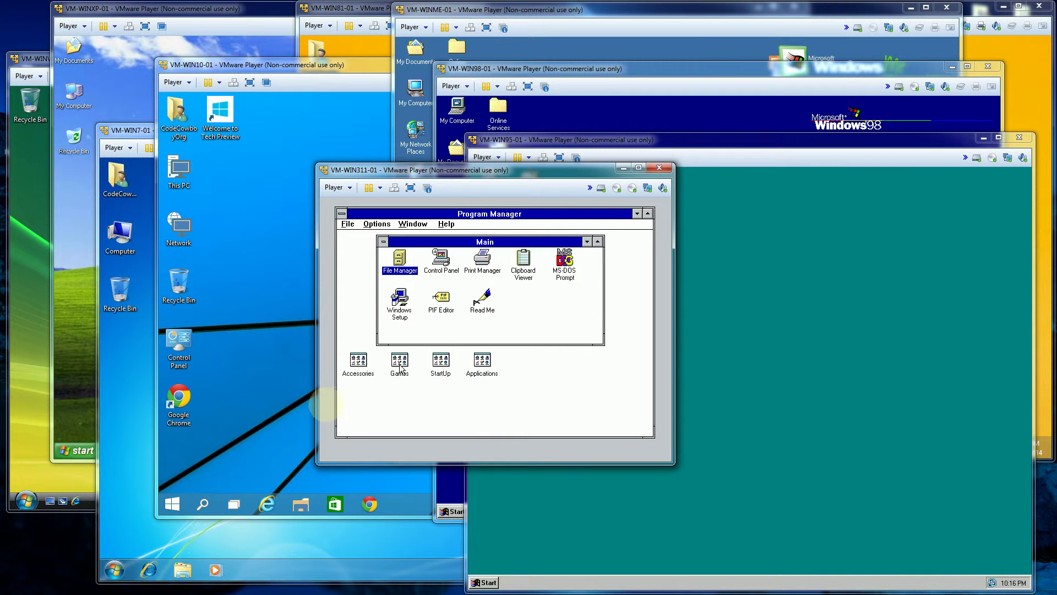
{"action": "double_click", "coordinate": [399, 362]}
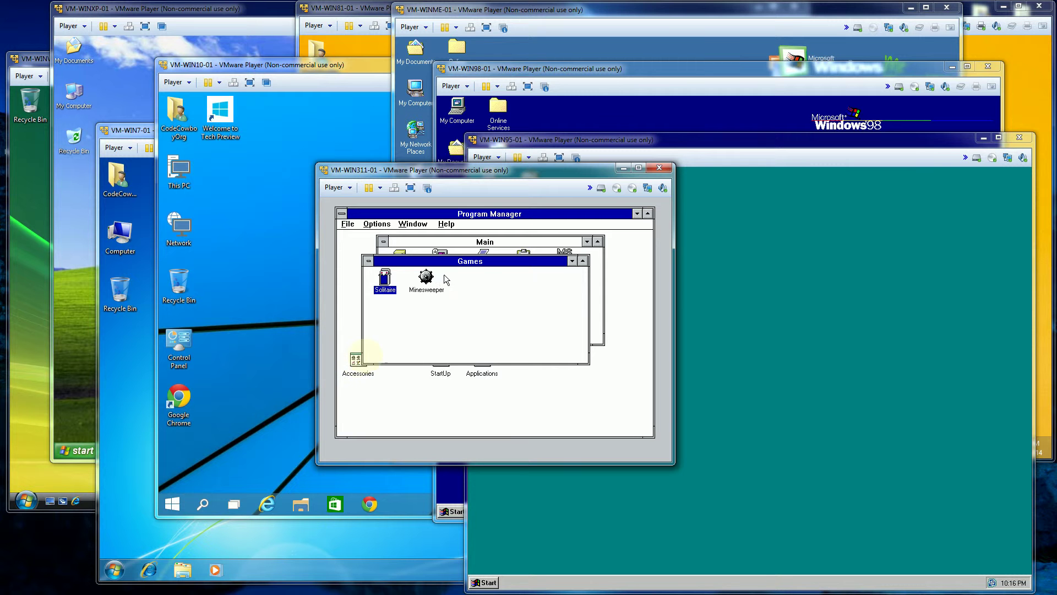
{"action": "left_click_drag", "start_coordinate": [484, 261], "coordinate": [529, 314]}
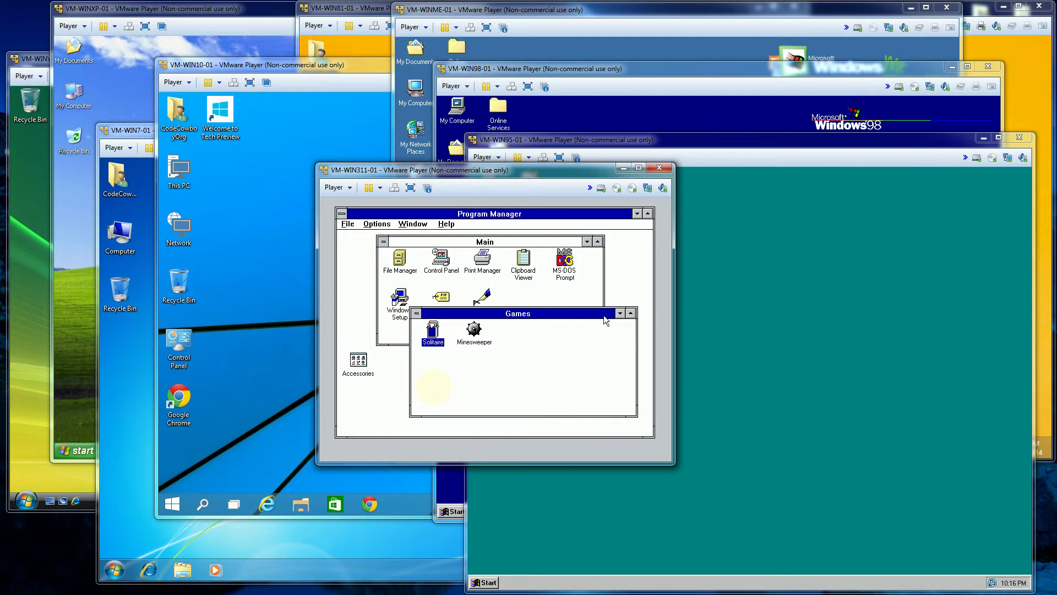
{"action": "left_click_drag", "start_coordinate": [552, 316], "coordinate": [609, 324]}
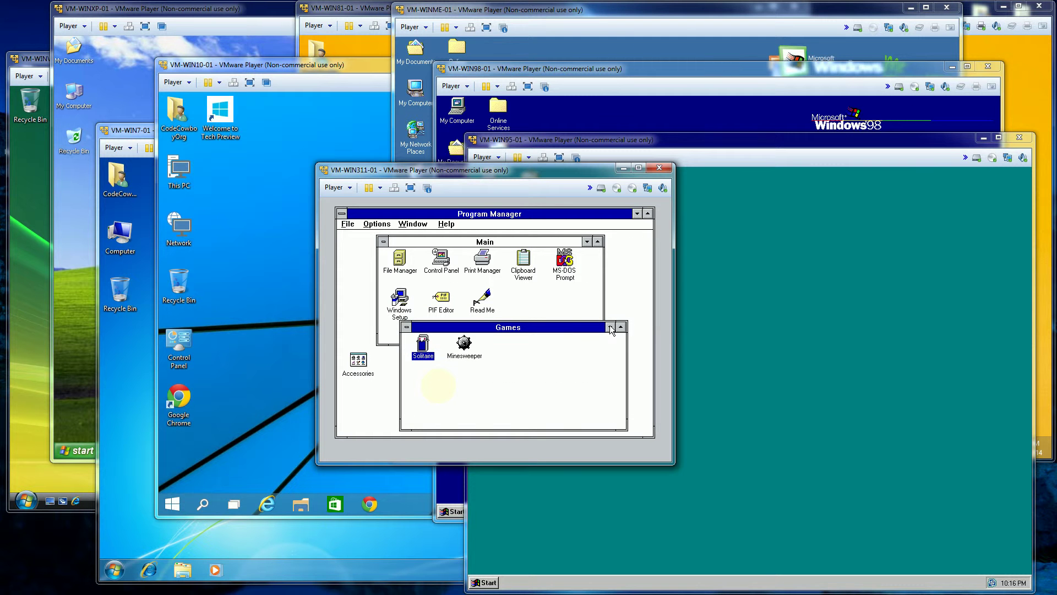
{"action": "left_click", "coordinate": [609, 327]}
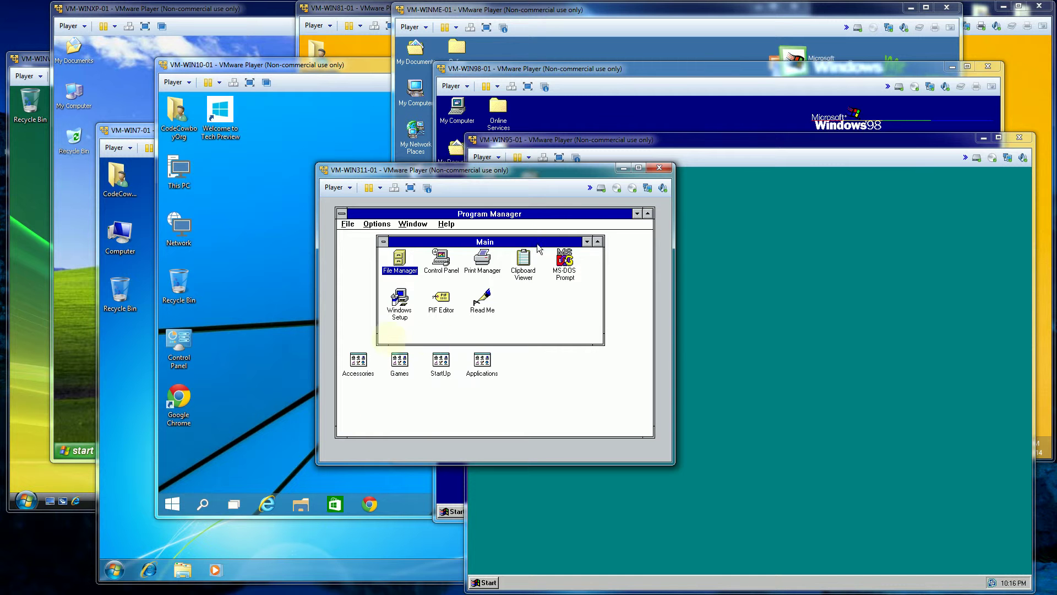
Open the Applications program group and reposition its window
{"action": "double_click", "coordinate": [481, 368]}
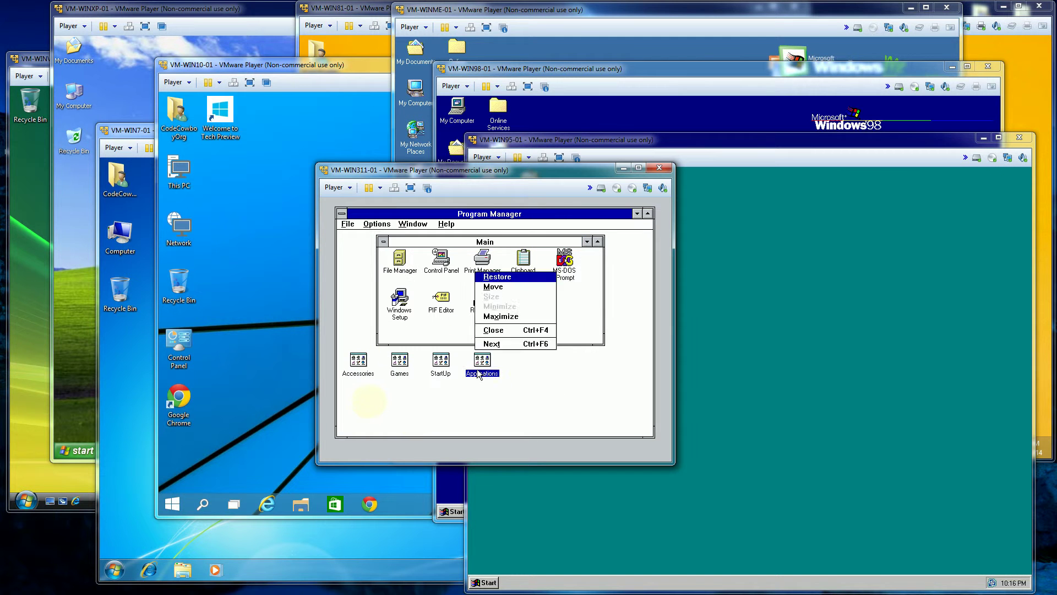
{"action": "left_click", "coordinate": [529, 349]}
{"action": "left_click_drag", "start_coordinate": [530, 350], "coordinate": [488, 299]}
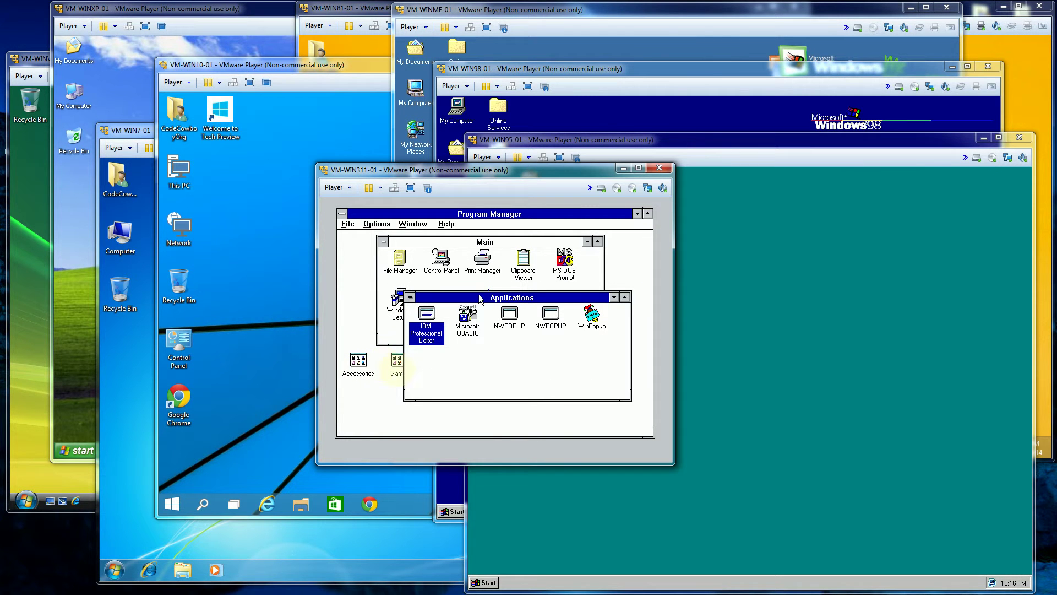
{"action": "mouse_move", "coordinate": [479, 299]}
{"action": "left_mouse_down"}
{"action": "mouse_move", "coordinate": [533, 311]}
{"action": "mouse_move", "coordinate": [469, 317]}
{"action": "mouse_move", "coordinate": [508, 309]}
{"action": "left_mouse_up"}
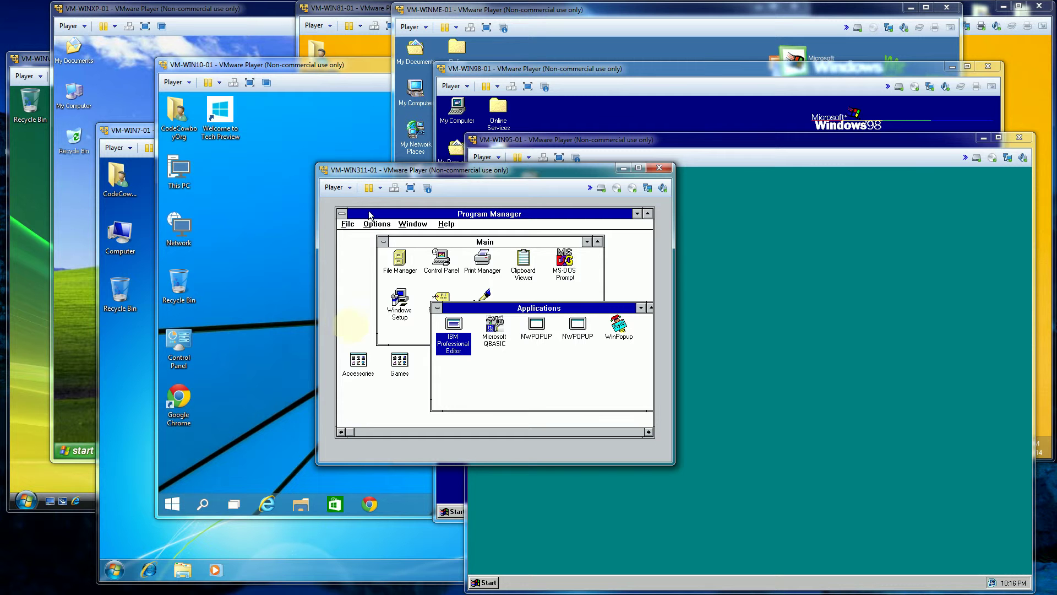
Exit Windows 3.11 to the C:\WINDOWS> prompt and relaunch it with win
{"action": "left_click", "coordinate": [345, 224]}
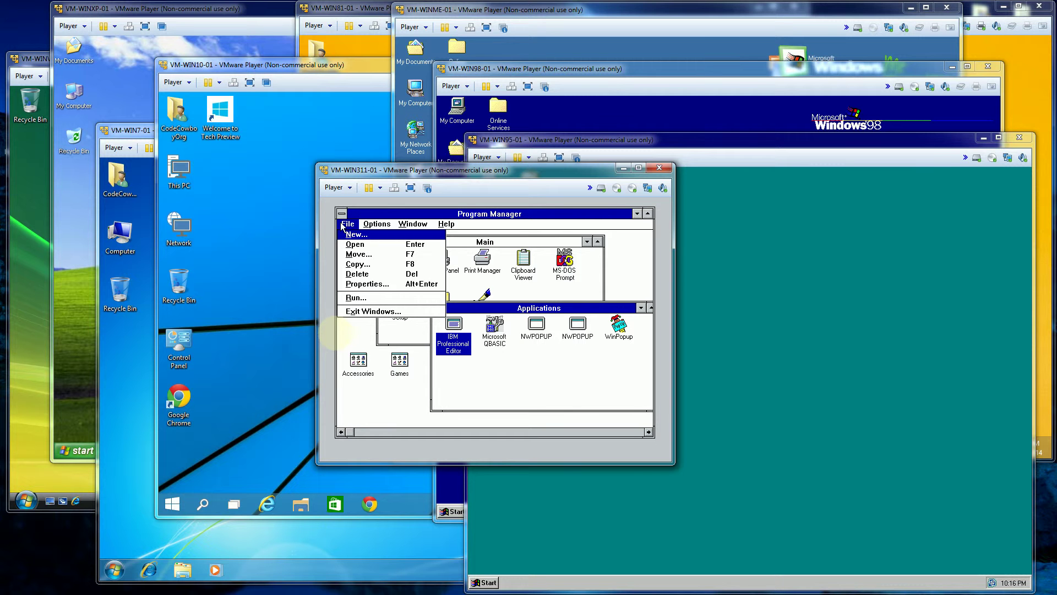
{"action": "left_click", "coordinate": [353, 312]}
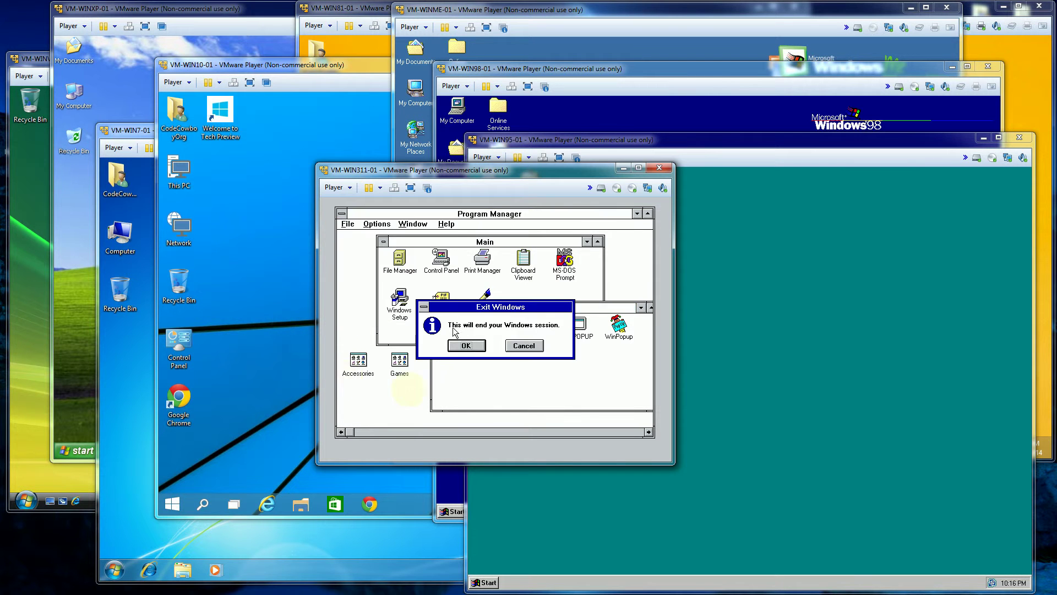
{"action": "left_click", "coordinate": [467, 345]}
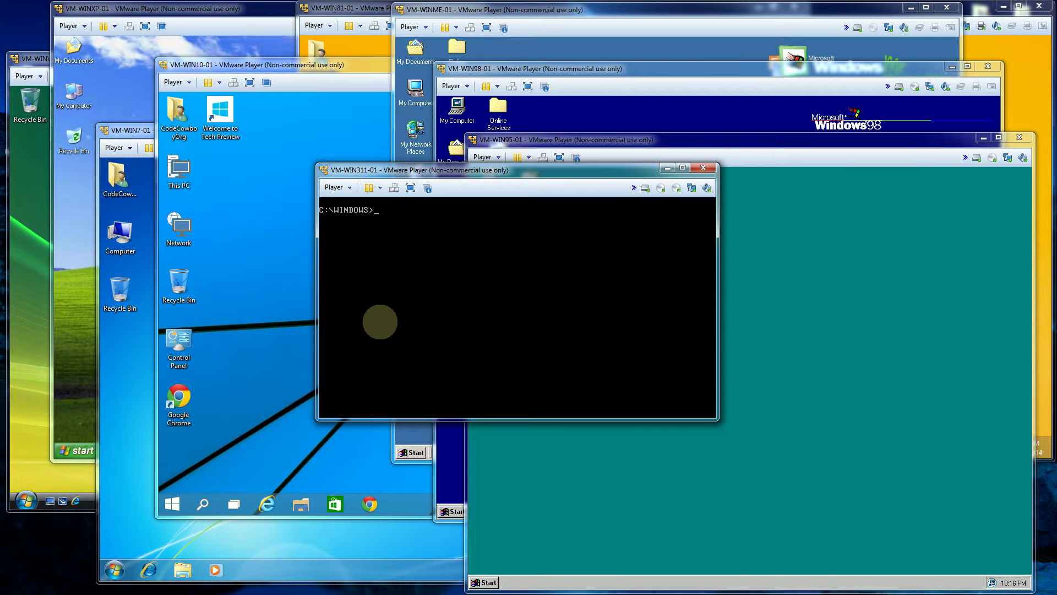
{"action": "type", "text": "win"}
{"action": "key", "text": "Return"}
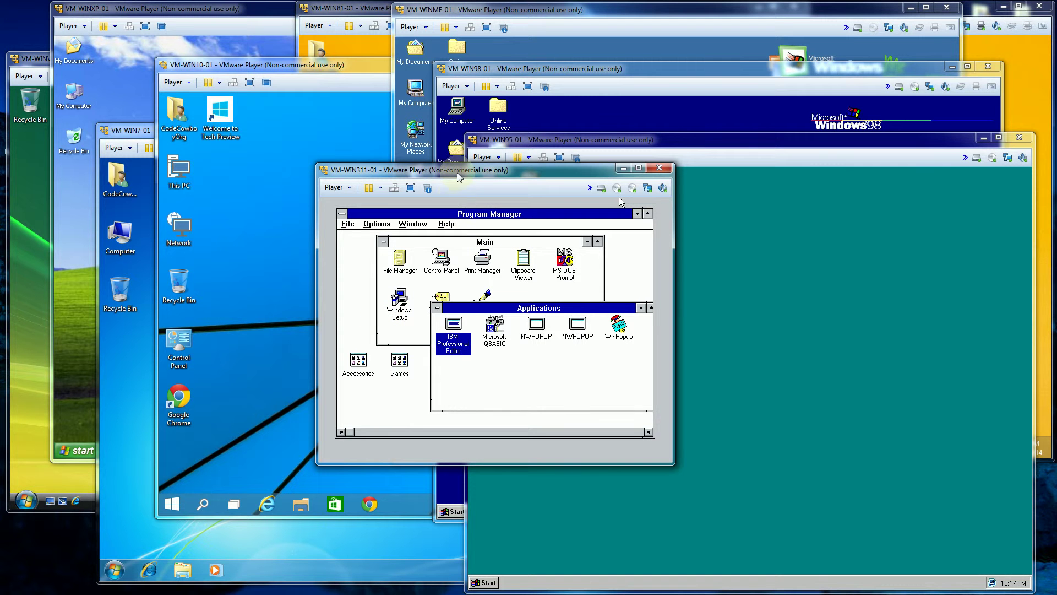
Minimize the VM-WIN311 window and browse the Windows 95 Start > Programs menu
{"action": "left_click", "coordinate": [623, 167]}
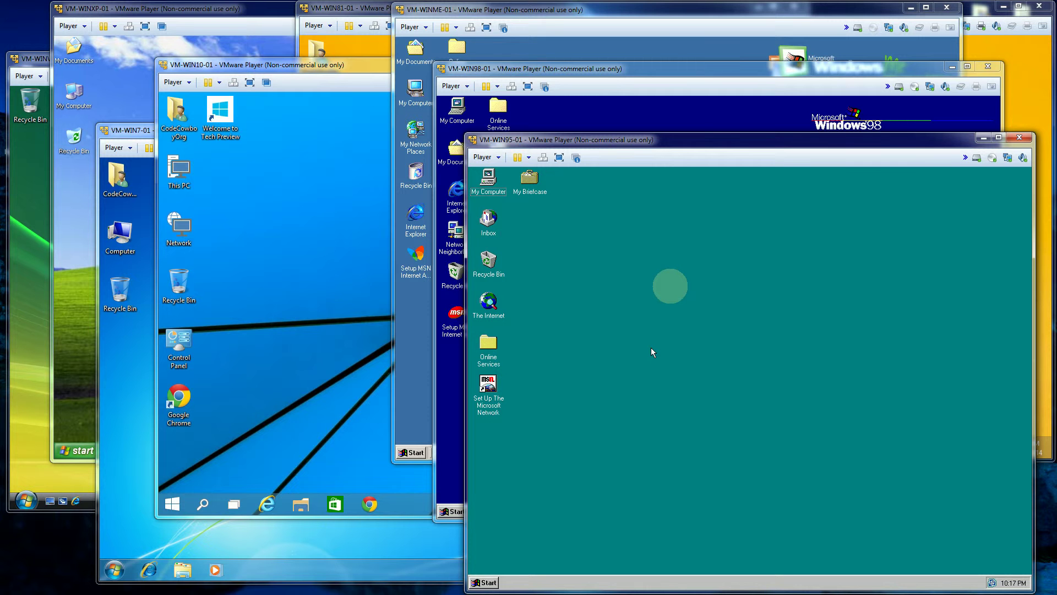
{"action": "left_click", "coordinate": [488, 582]}
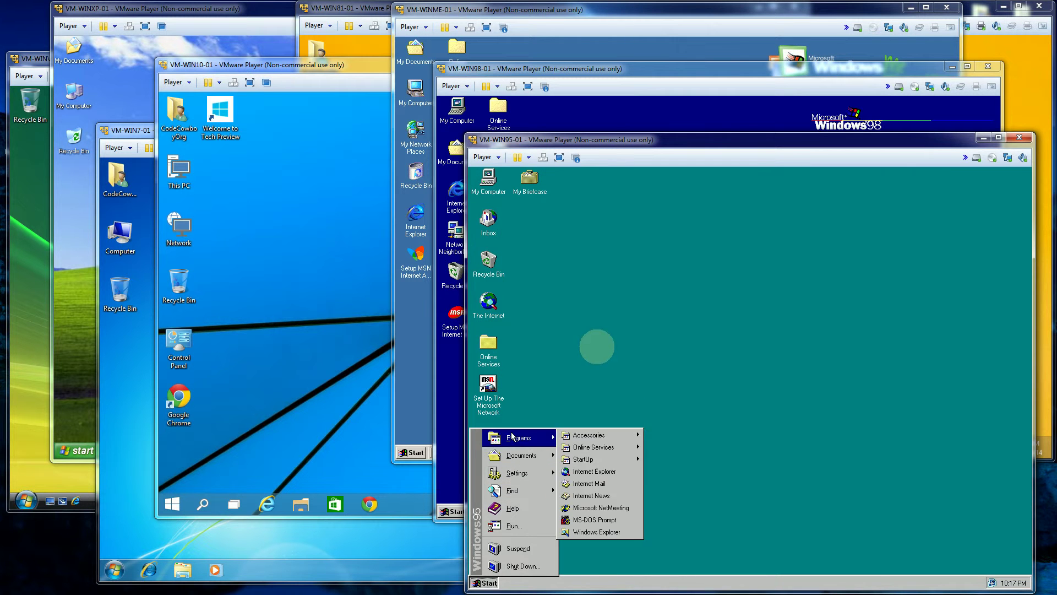
{"action": "mouse_move", "coordinate": [519, 437]}
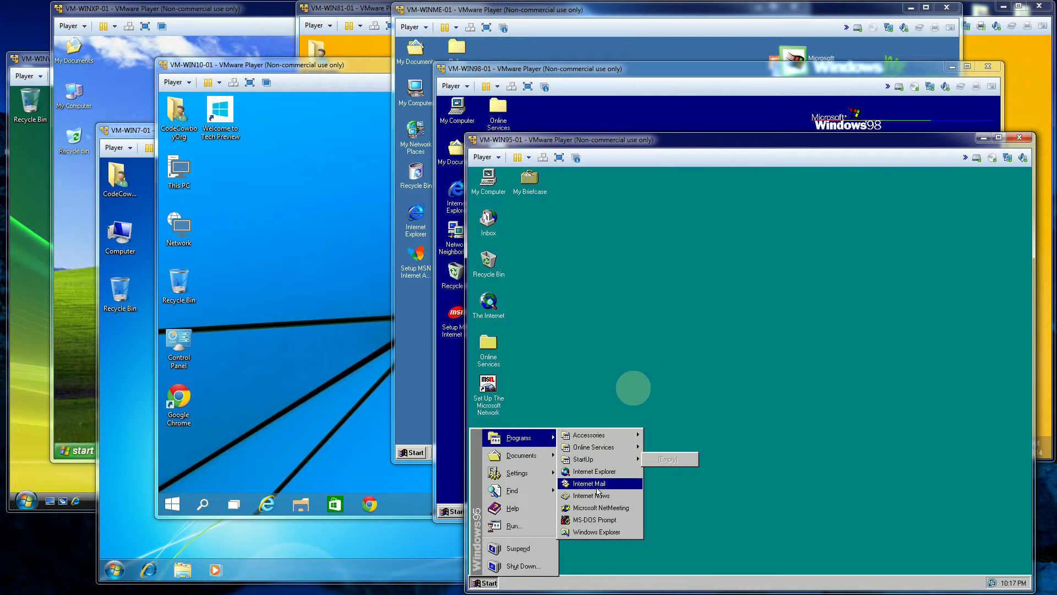
Launch Internet Explorer on the msn page from The Internet icon and move its window down-right
{"action": "left_click", "coordinate": [789, 434]}
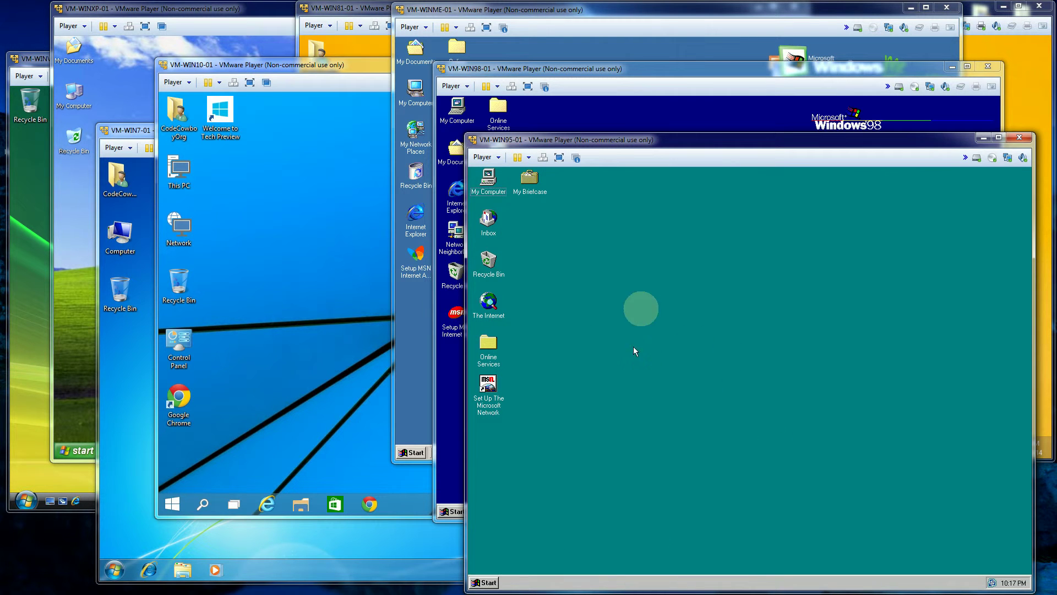
{"action": "double_click", "coordinate": [488, 304]}
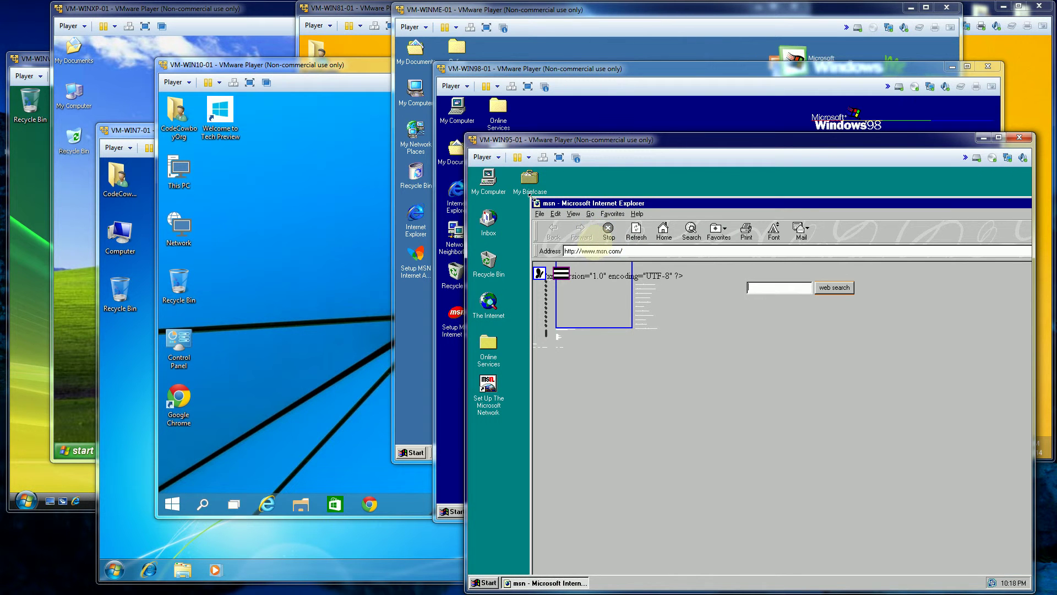
{"action": "left_click_drag", "start_coordinate": [536, 202], "coordinate": [621, 273]}
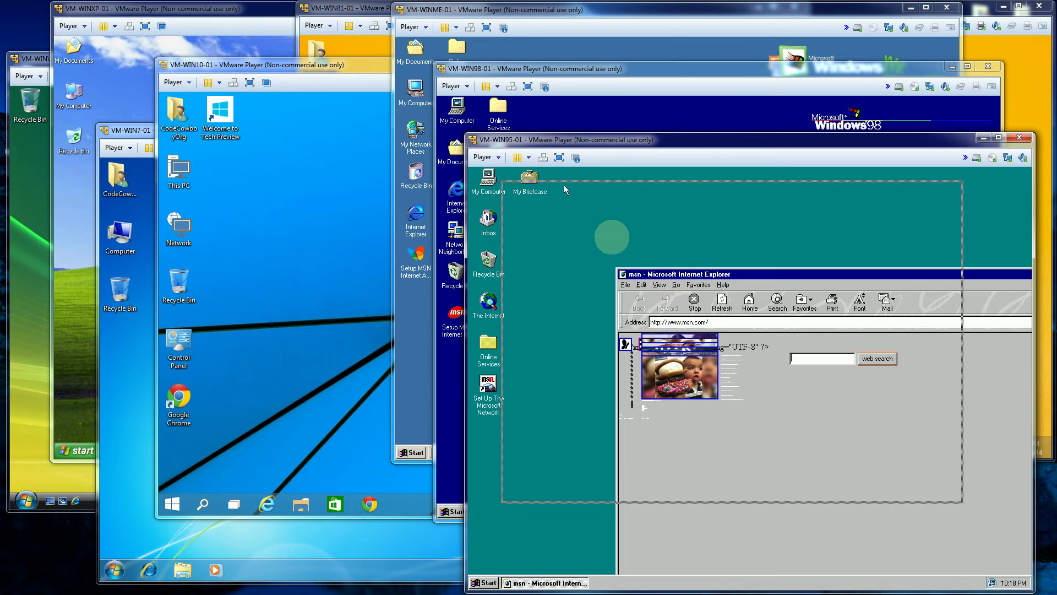
{"action": "left_click_drag", "start_coordinate": [600, 216], "coordinate": [588, 191]}
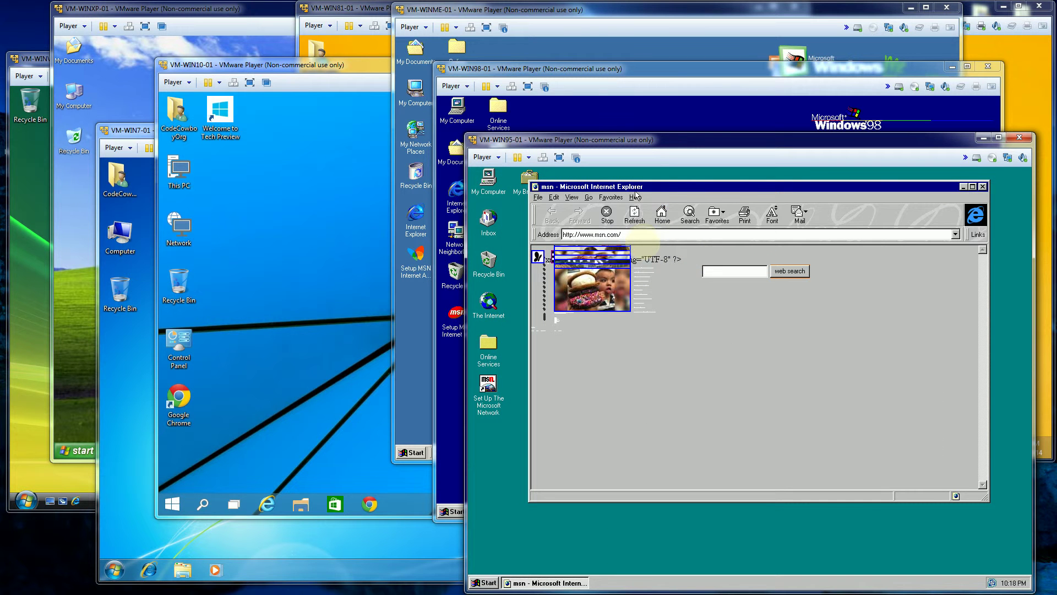
Show the About Internet Explorer box, move it aside, and close it
{"action": "left_click", "coordinate": [635, 197]}
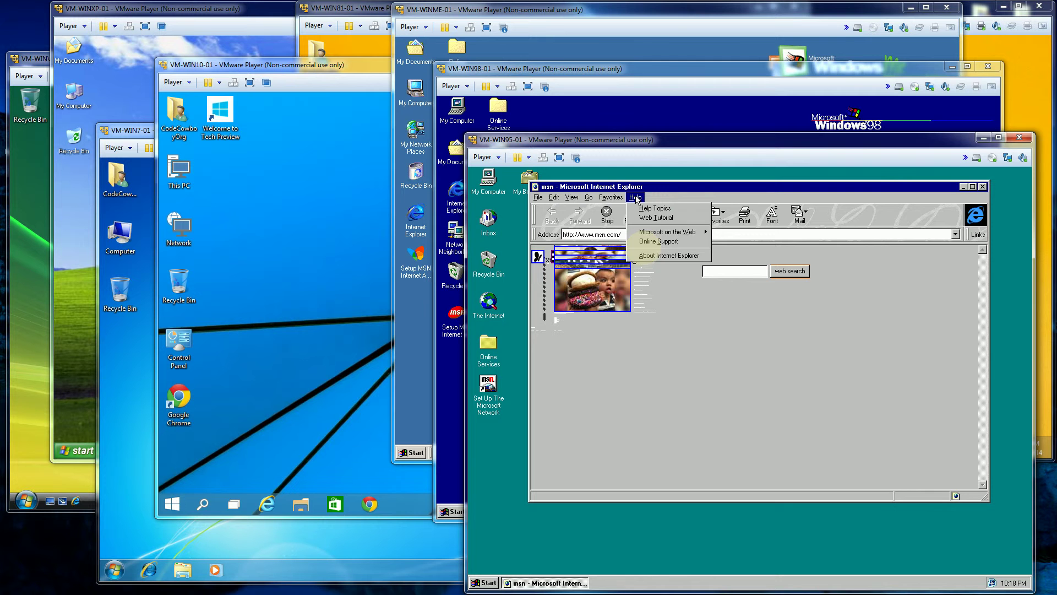
{"action": "left_click", "coordinate": [667, 255]}
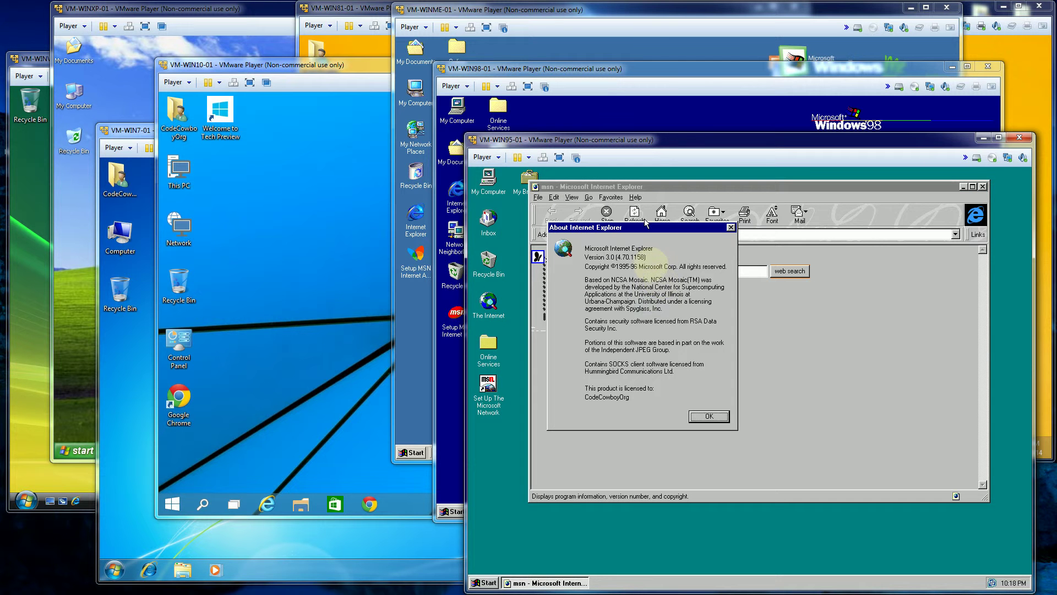
{"action": "left_click_drag", "start_coordinate": [647, 228], "coordinate": [778, 223]}
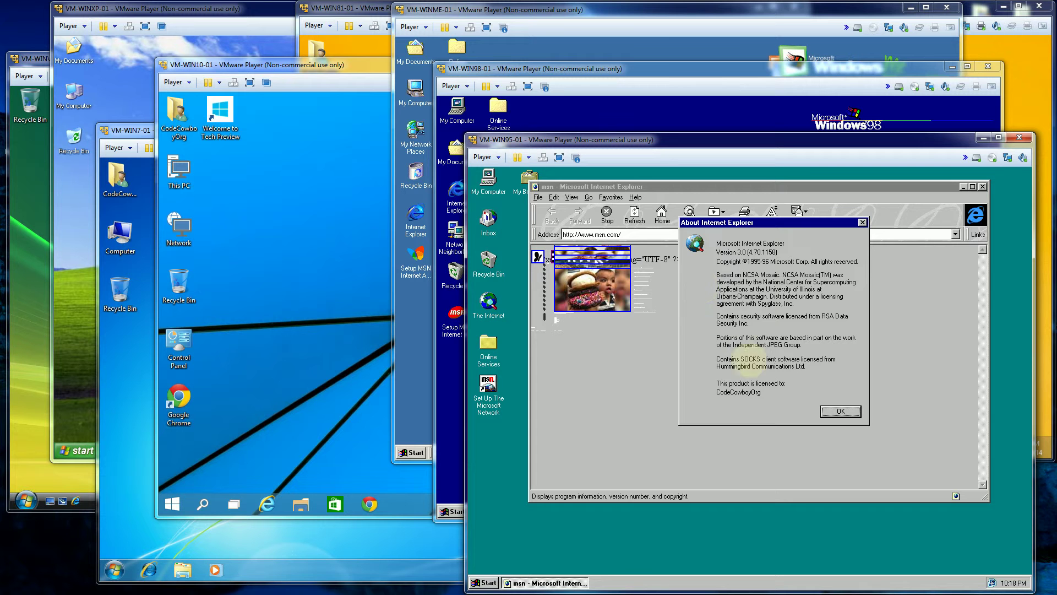
{"action": "left_click", "coordinate": [841, 411]}
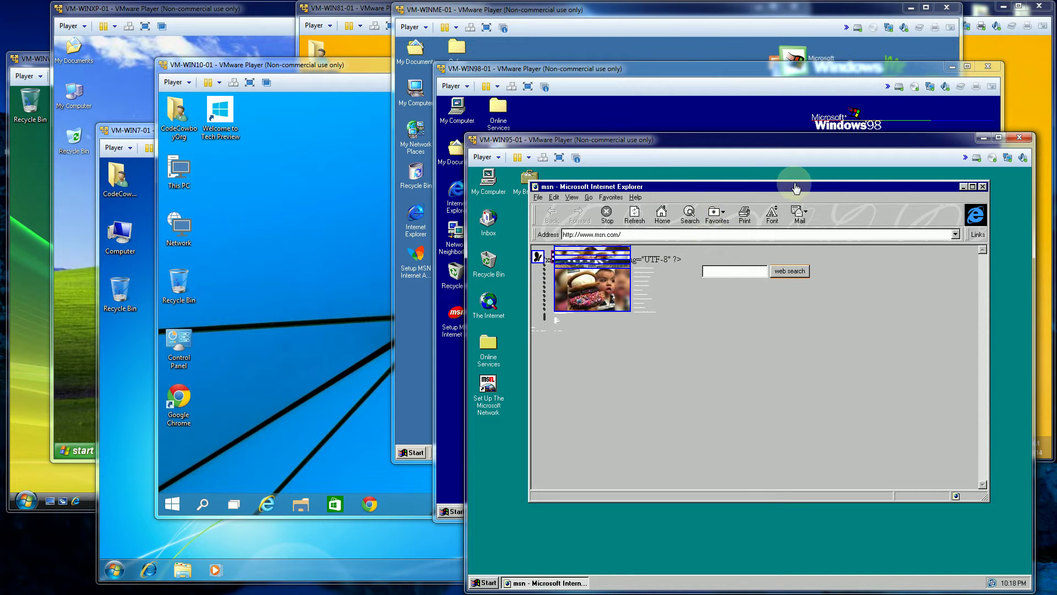
Minimize and restore the Windows 95 VM, then open My Computer and move it up-right
{"action": "left_click", "coordinate": [982, 139]}
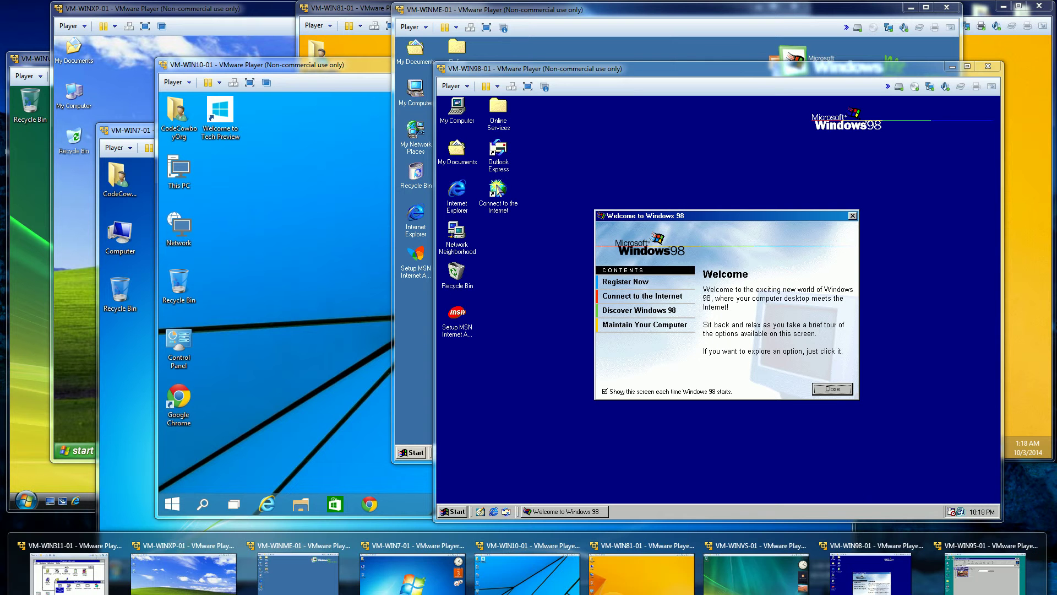
{"action": "left_click", "coordinate": [970, 579]}
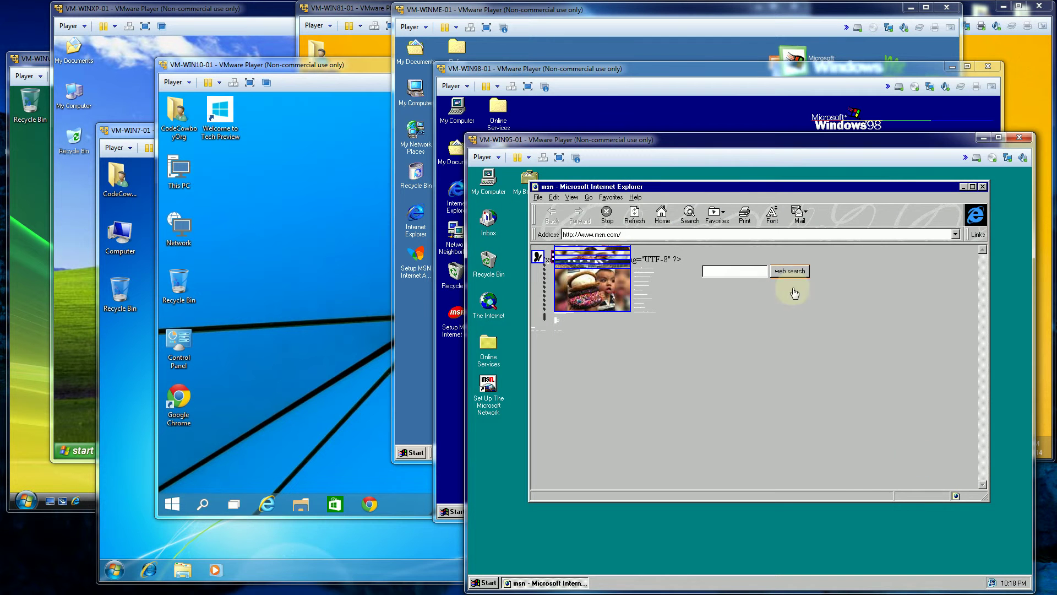
{"action": "double_click", "coordinate": [488, 183]}
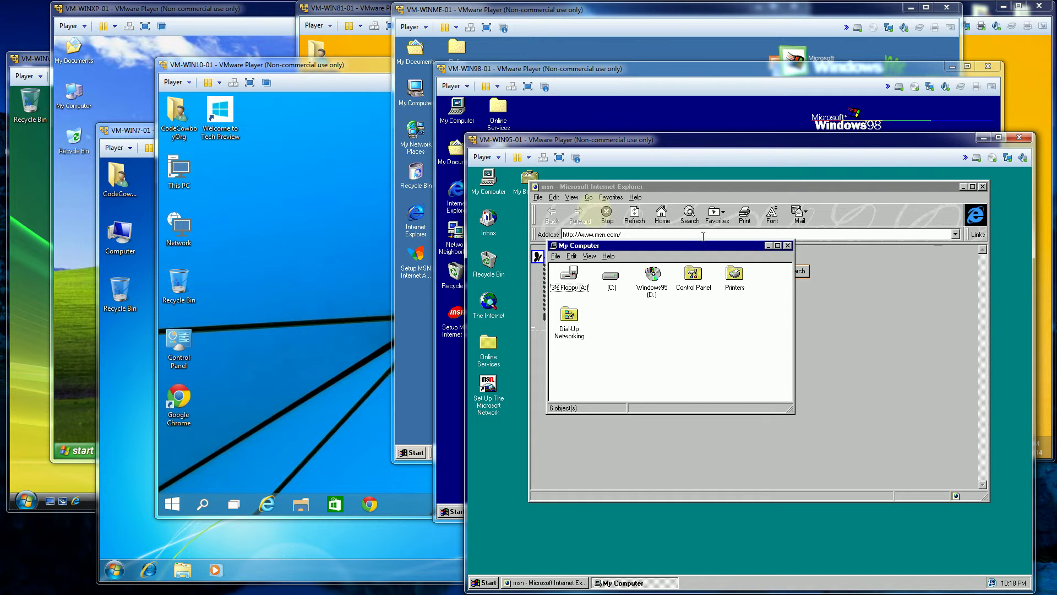
{"action": "left_click_drag", "start_coordinate": [711, 246], "coordinate": [797, 194]}
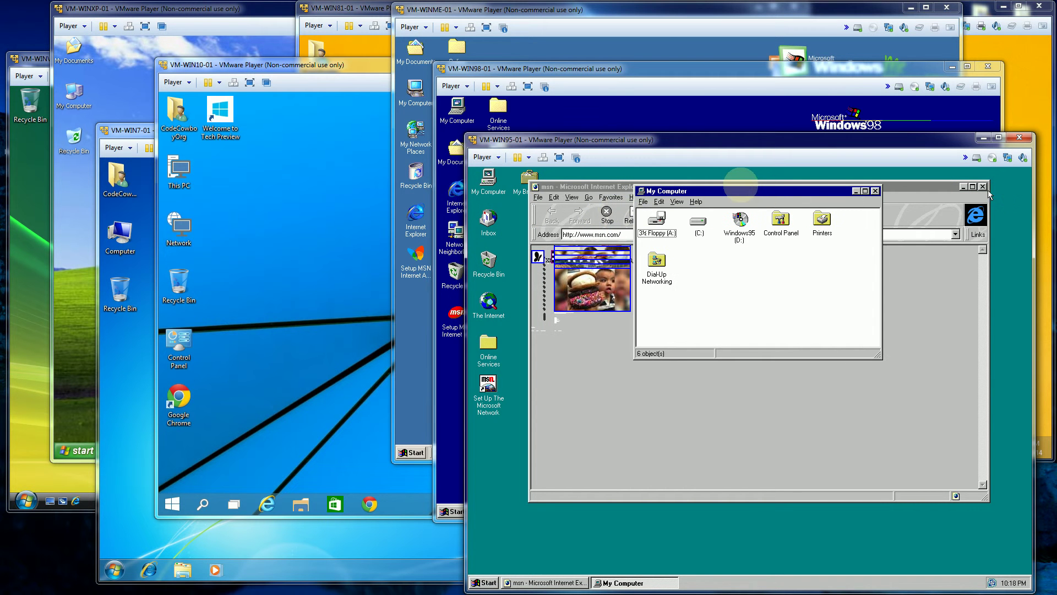
Minimize Internet Explorer, open Control Panel and Printers, and spread the three windows apart
{"action": "left_click", "coordinate": [964, 188]}
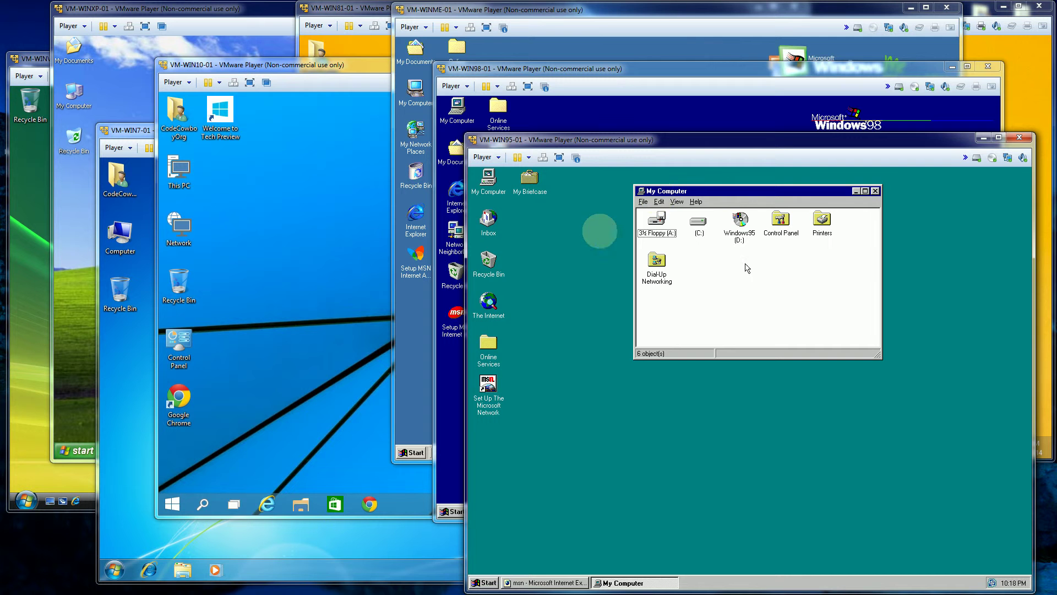
{"action": "double_click", "coordinate": [781, 221]}
{"action": "double_click", "coordinate": [826, 225]}
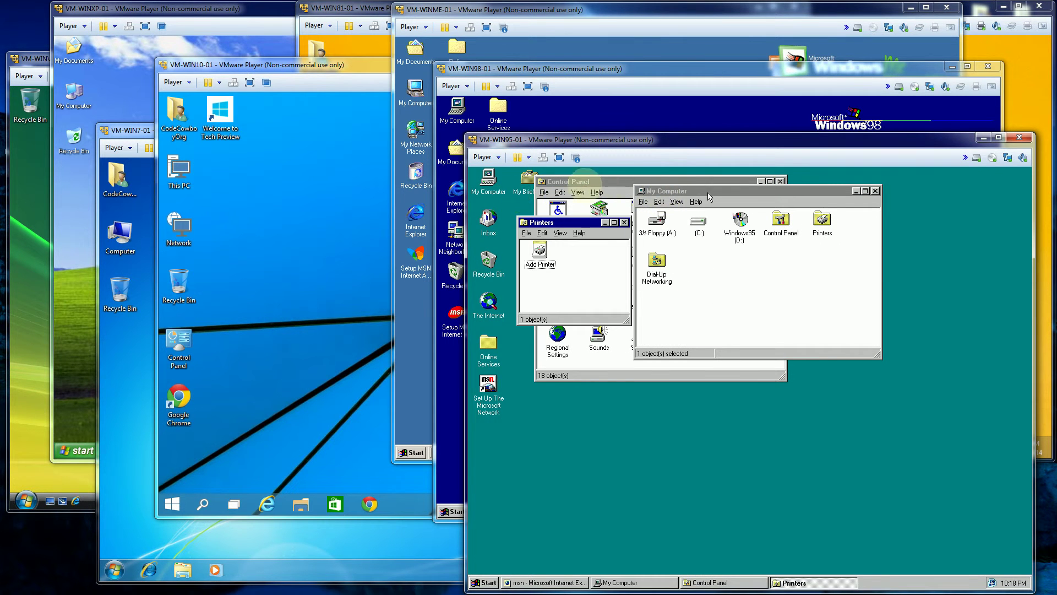
{"action": "left_click_drag", "start_coordinate": [568, 223], "coordinate": [903, 383]}
{"action": "left_click_drag", "start_coordinate": [687, 179], "coordinate": [669, 241]}
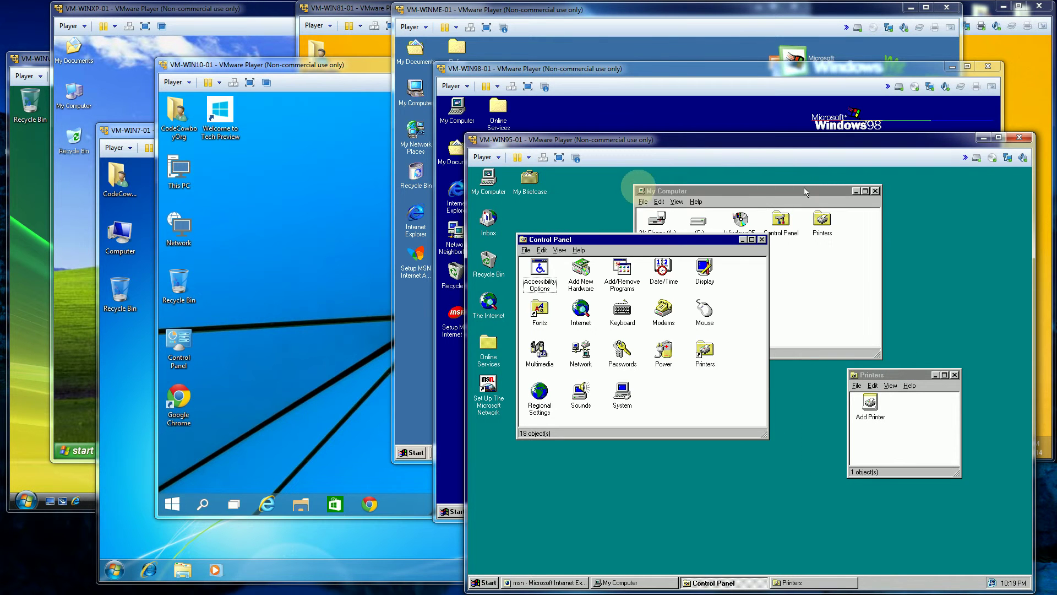
{"action": "left_click_drag", "start_coordinate": [805, 191], "coordinate": [939, 189]}
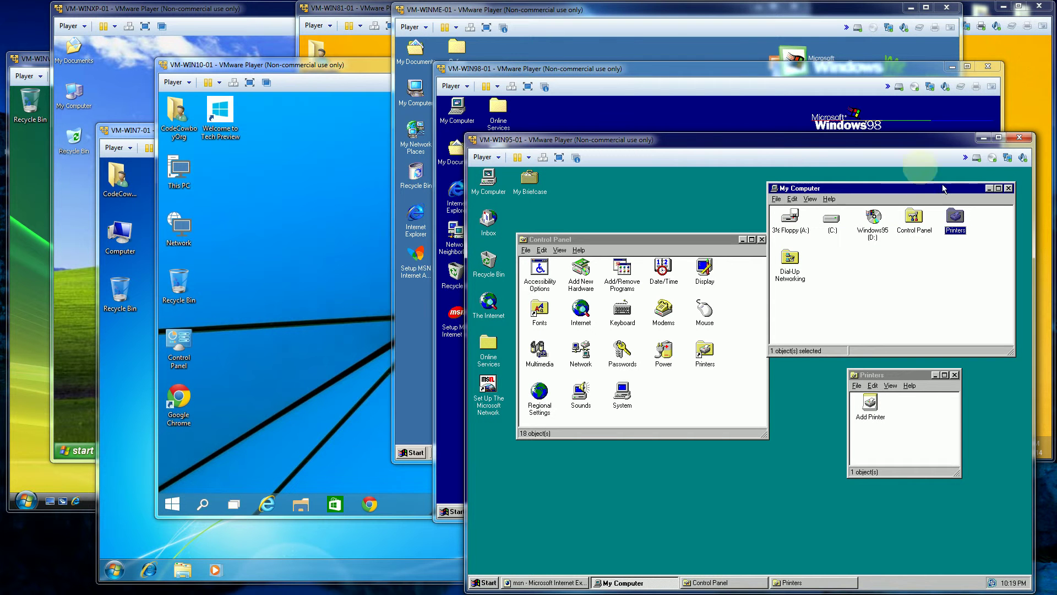
Minimize VM-WIN95 and launch Internet Explorer from the Windows 98 desktop
{"action": "left_click", "coordinate": [983, 138]}
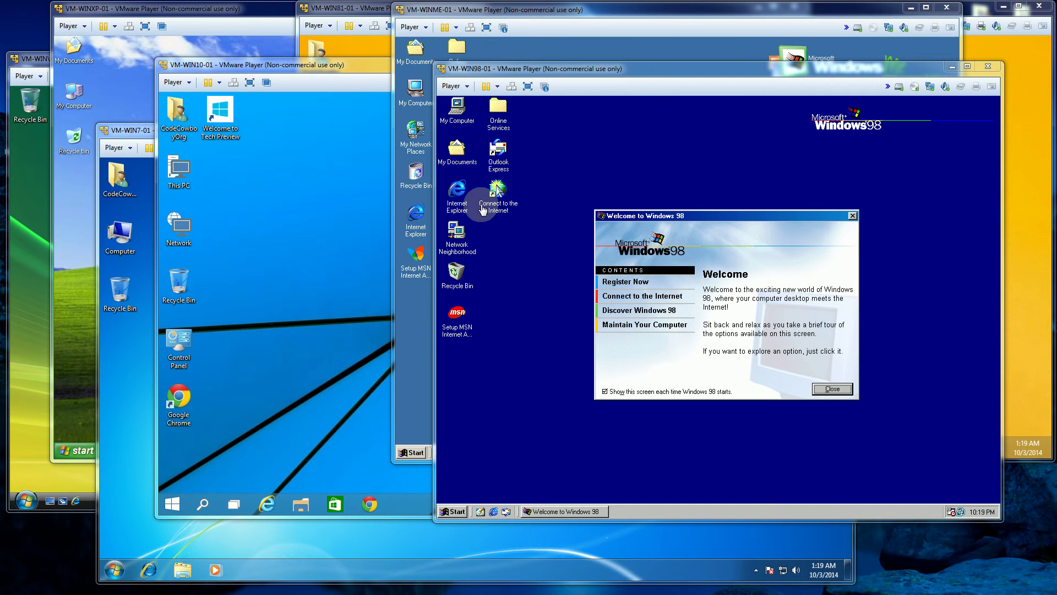
{"action": "left_click", "coordinate": [457, 202]}
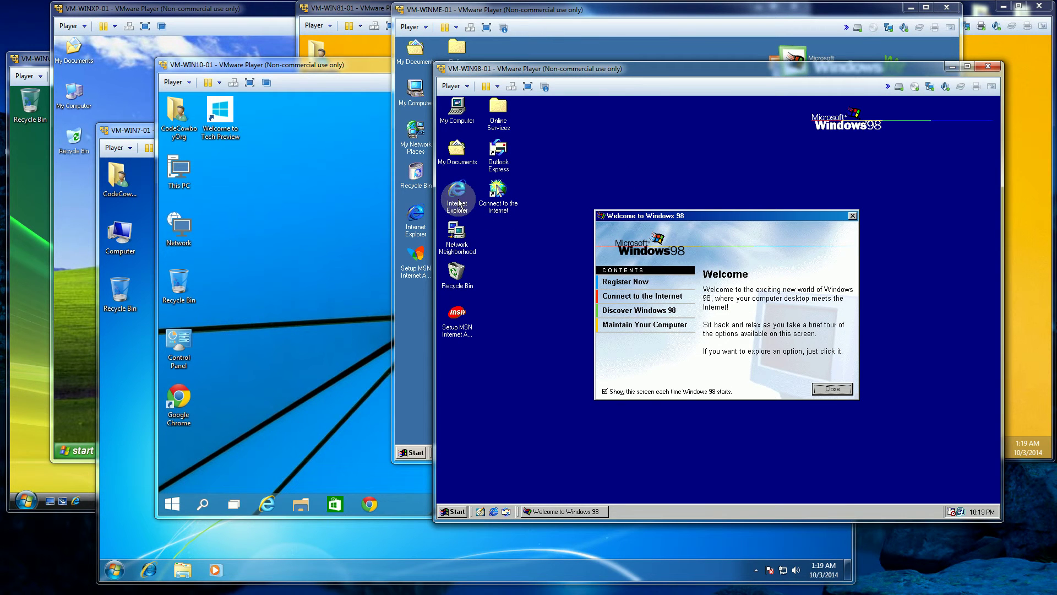
{"action": "left_click", "coordinate": [457, 198]}
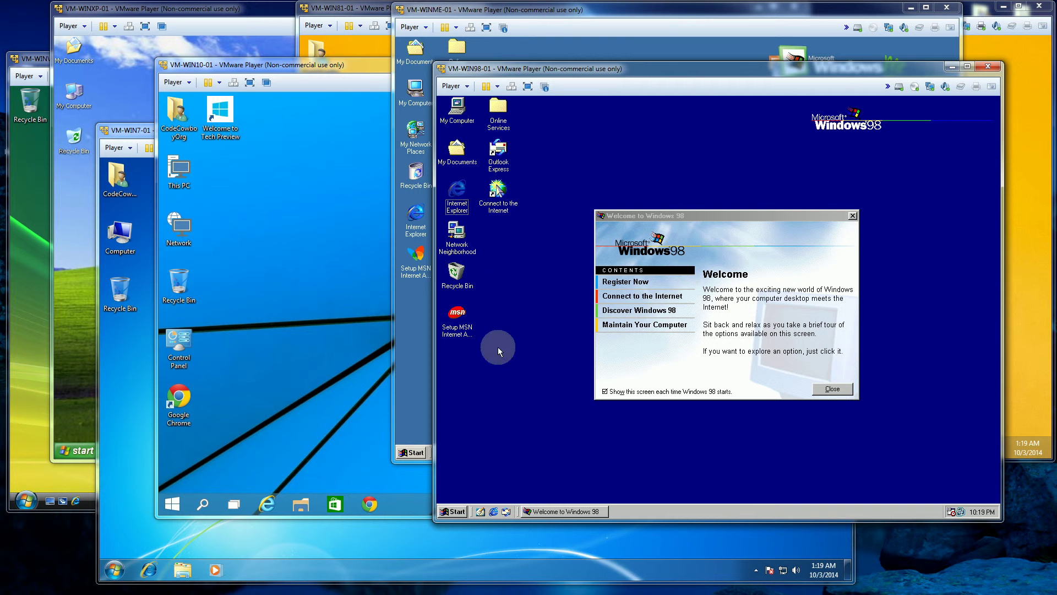
{"action": "left_click", "coordinate": [455, 511]}
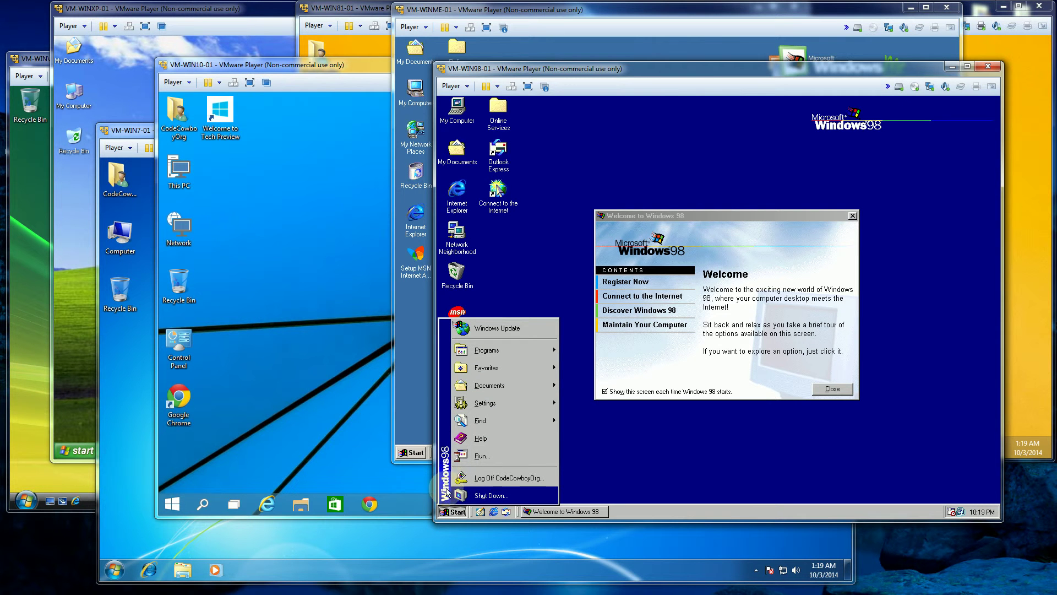
{"action": "left_click", "coordinate": [537, 268]}
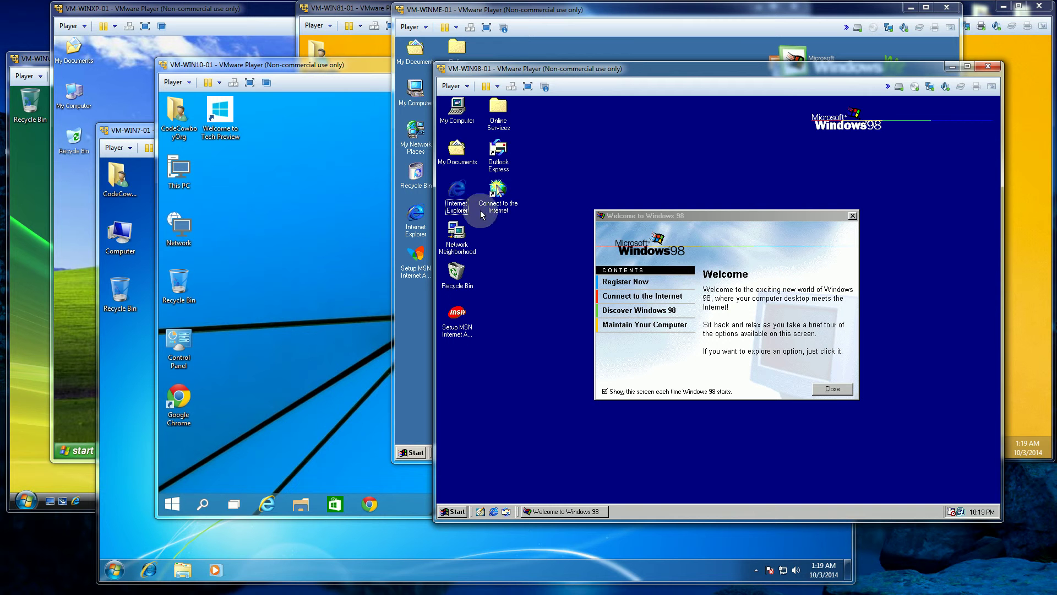
{"action": "double_click", "coordinate": [459, 203]}
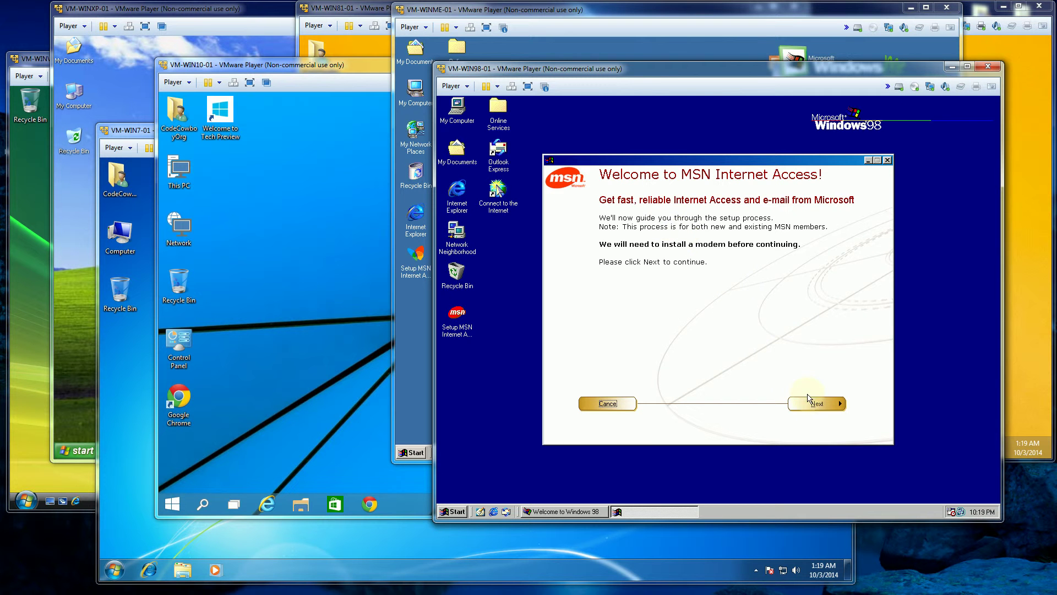
Advance MSN setup to modem detection, cancel the detection, and refocus the setup window
{"action": "left_click", "coordinate": [813, 403]}
{"action": "left_click", "coordinate": [819, 407]}
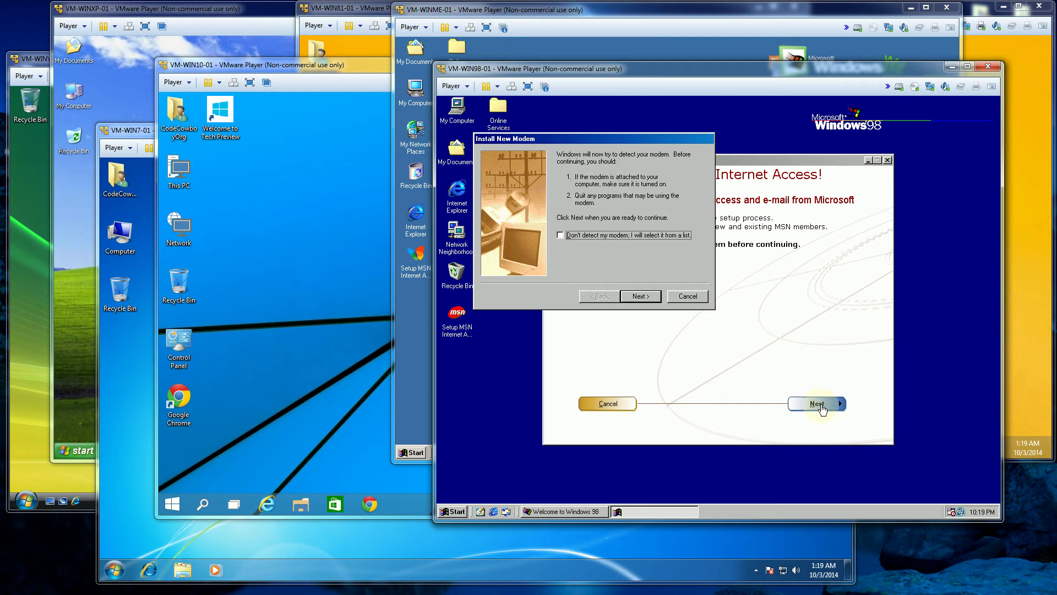
{"action": "left_click", "coordinate": [640, 296]}
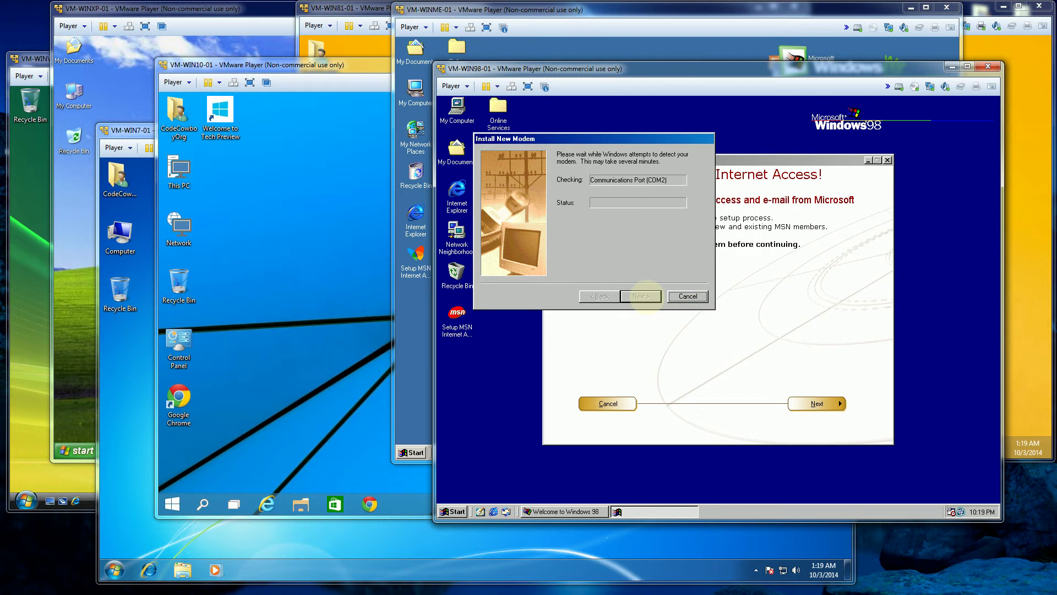
{"action": "left_click", "coordinate": [686, 297]}
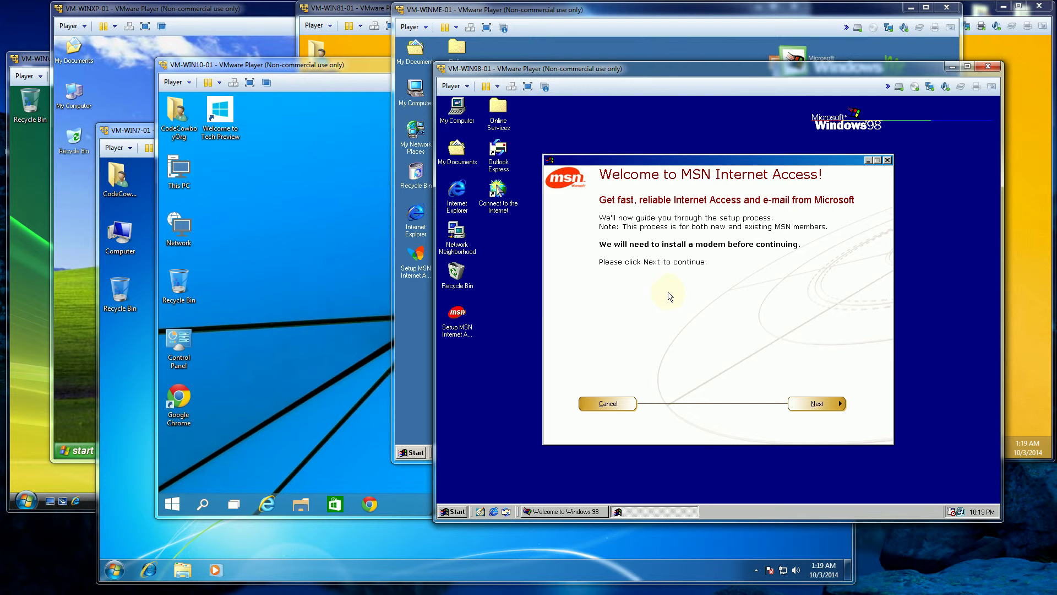
{"action": "left_click", "coordinate": [458, 198]}
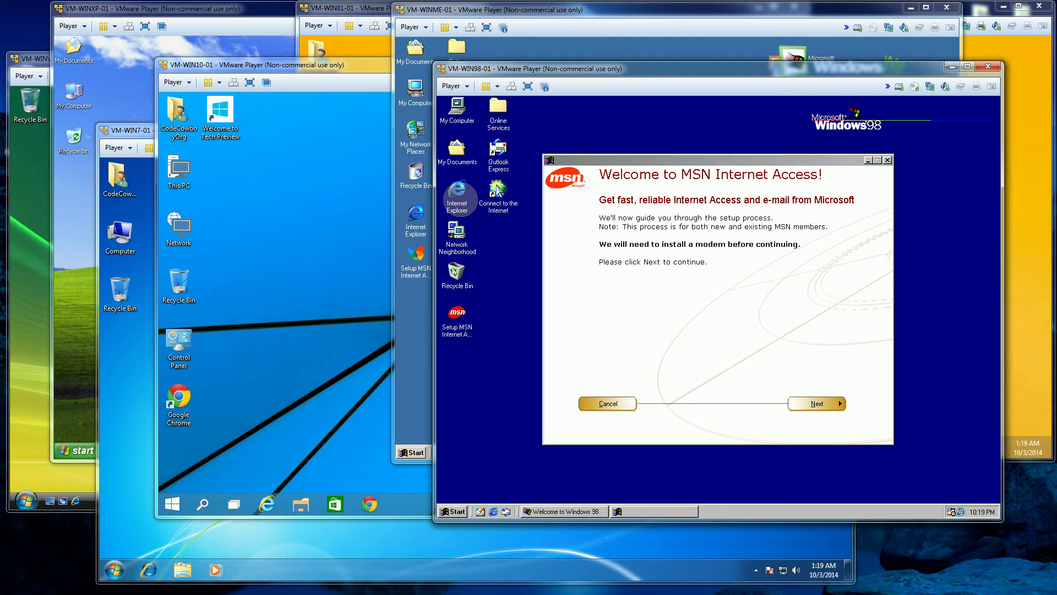
{"action": "left_click", "coordinate": [568, 238]}
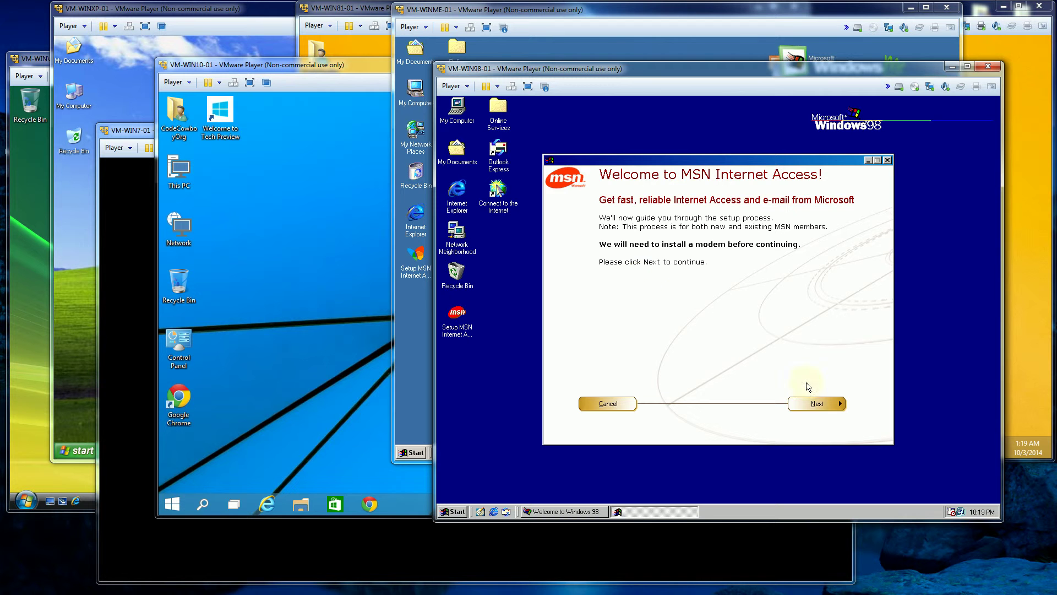
Cancel modem installation, retry with Don't detect my modem, cancel again, and close MSN setup
{"action": "left_click", "coordinate": [821, 405]}
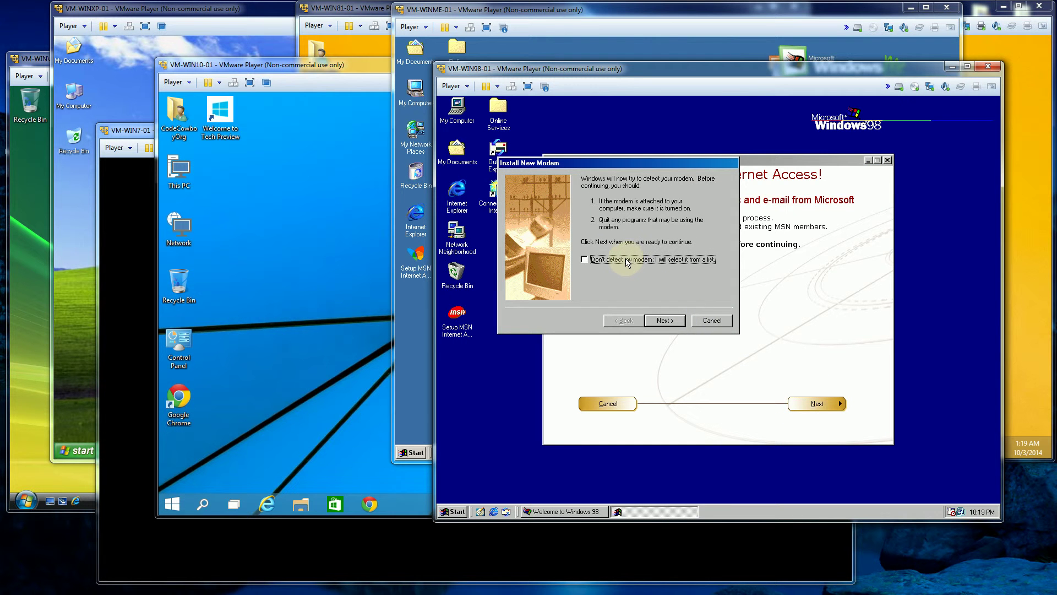
{"action": "left_click", "coordinate": [711, 321]}
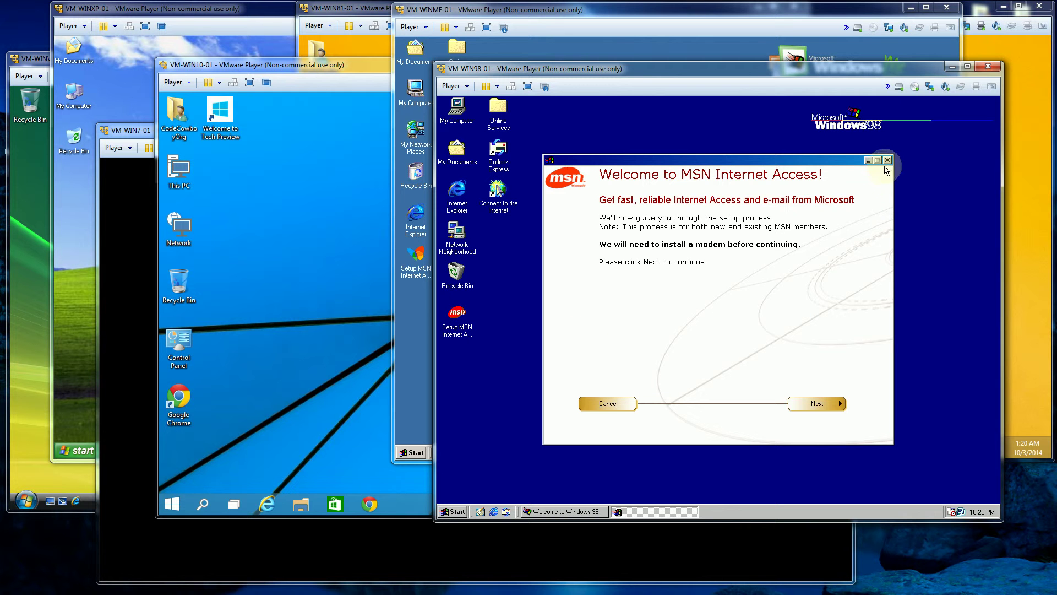
{"action": "left_click", "coordinate": [816, 405]}
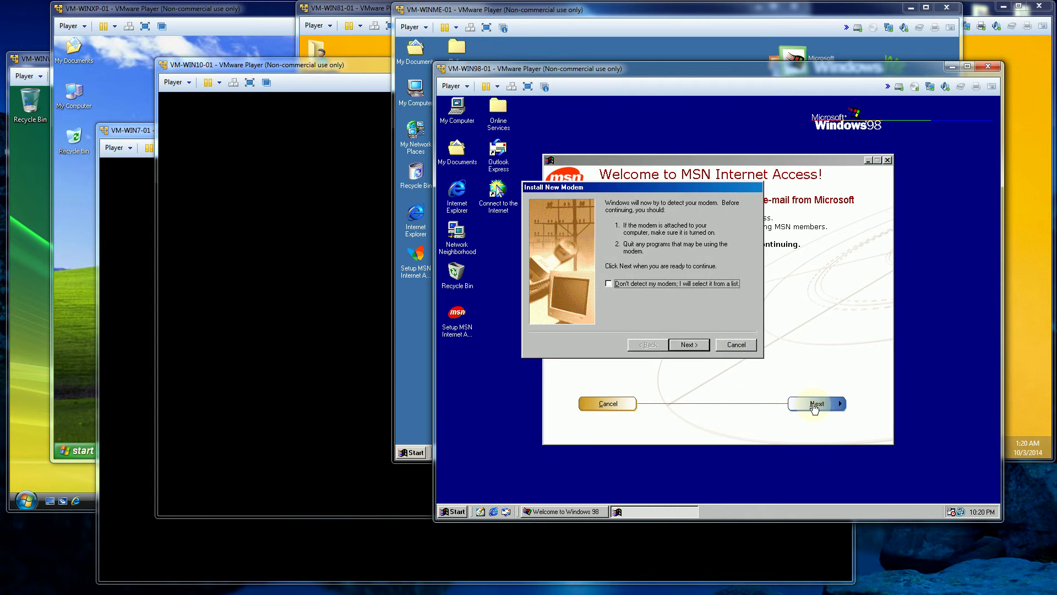
{"action": "left_click", "coordinate": [662, 289]}
{"action": "left_click", "coordinate": [687, 344]}
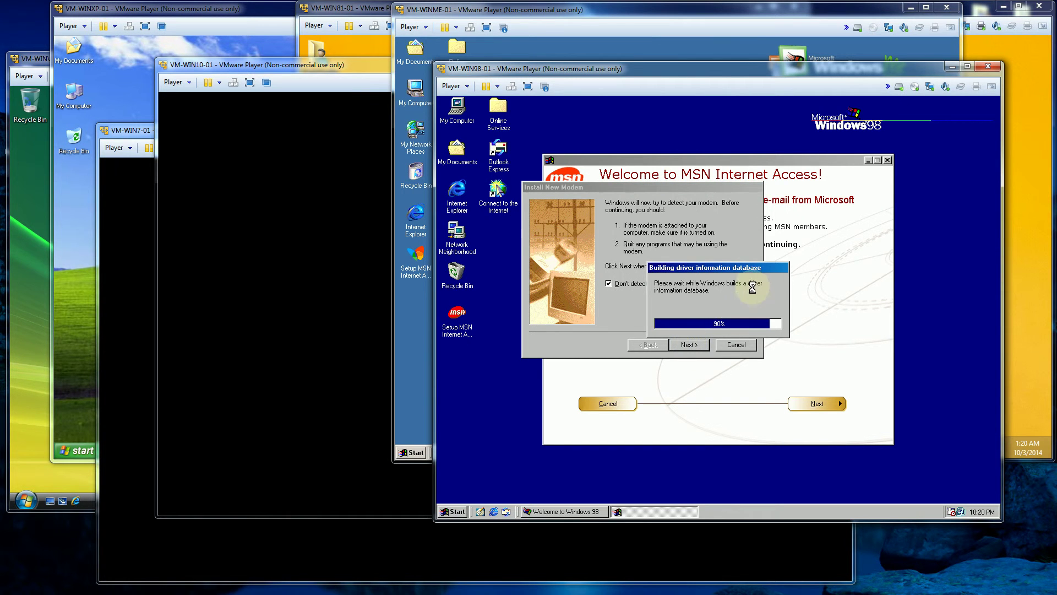
{"action": "left_click", "coordinate": [730, 344]}
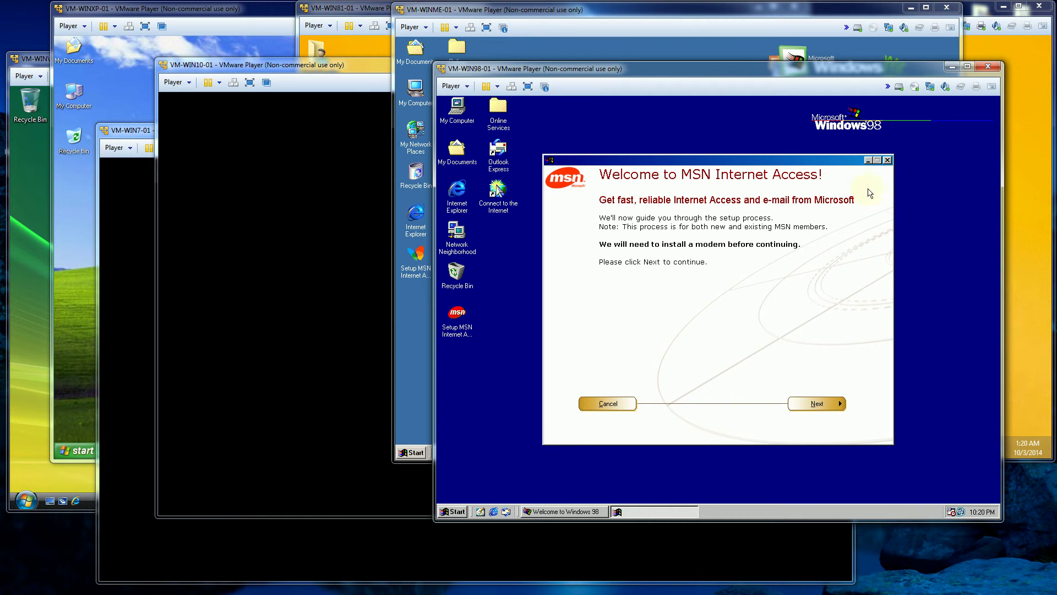
{"action": "left_click", "coordinate": [887, 161]}
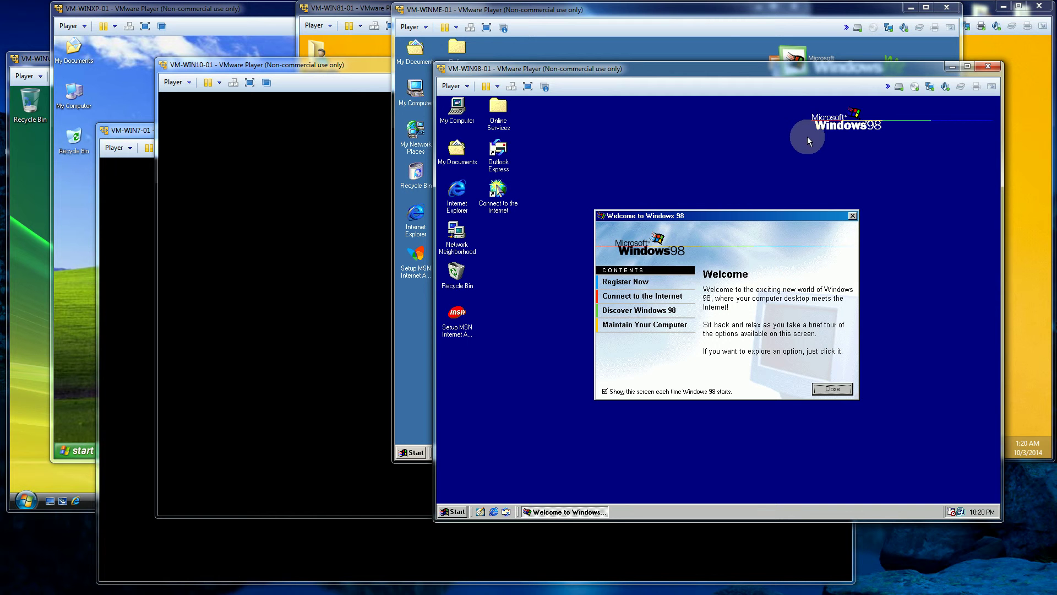
Minimize VM-WIN98, cycle through the VM-WIN10 and VM-WIN7 windows, then bring VM-WINME forward
{"action": "left_click", "coordinate": [952, 69]}
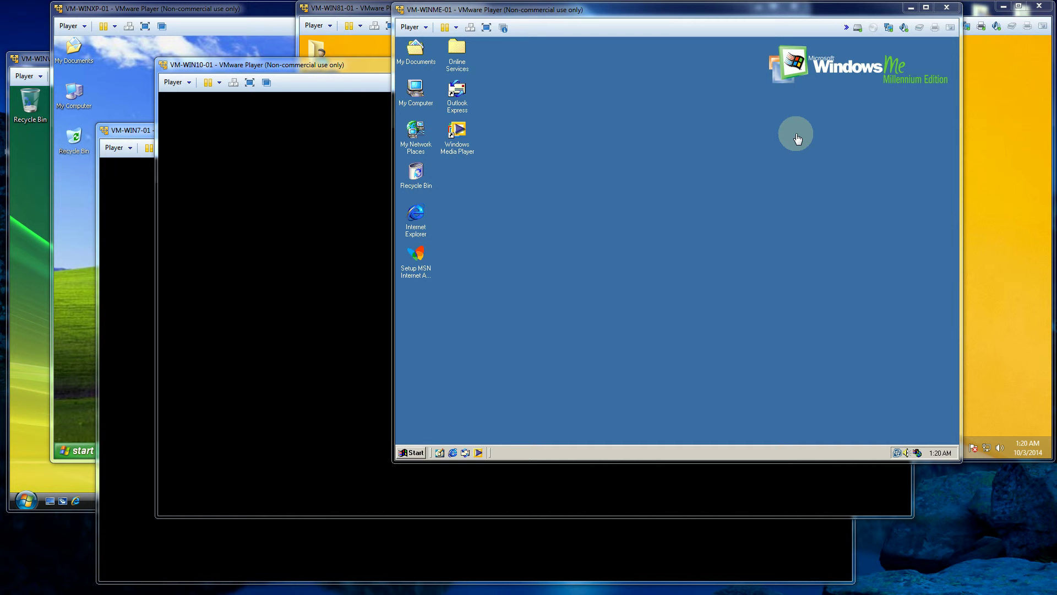
{"action": "left_click", "coordinate": [345, 67]}
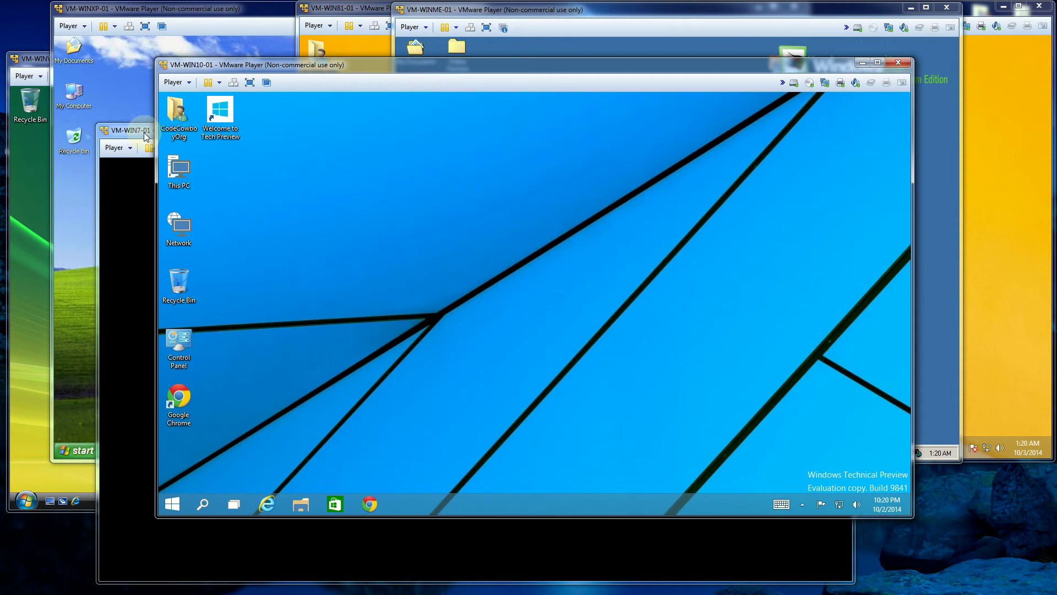
{"action": "left_click", "coordinate": [137, 131]}
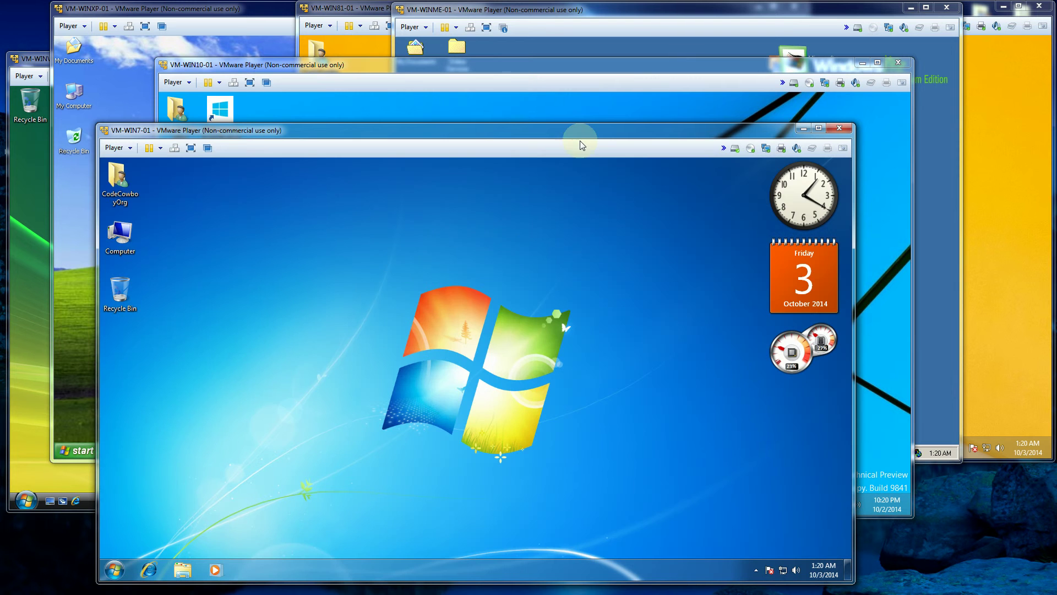
{"action": "left_click", "coordinate": [706, 65]}
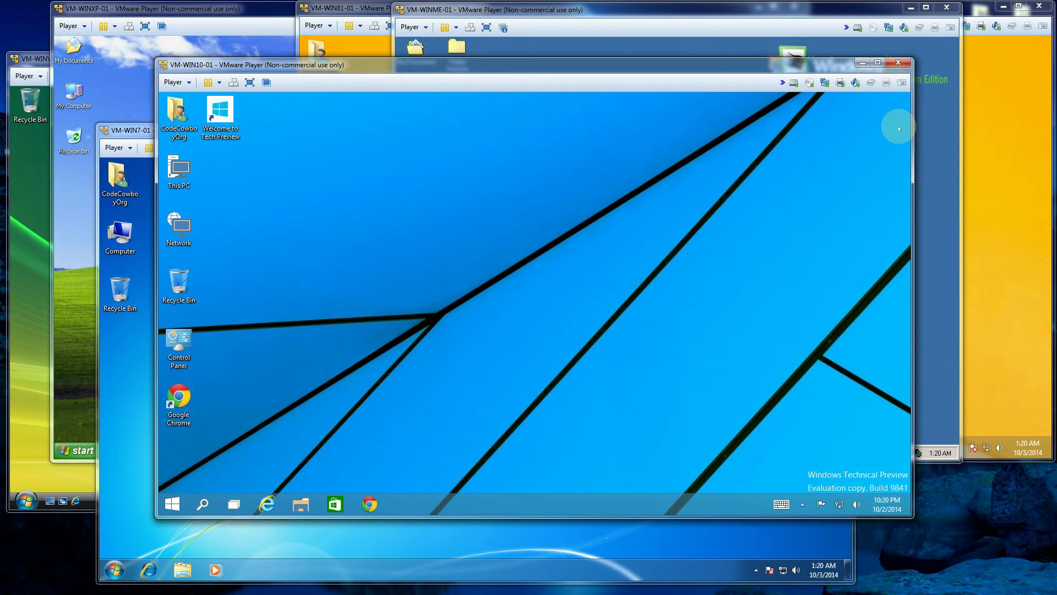
{"action": "left_click", "coordinate": [938, 140]}
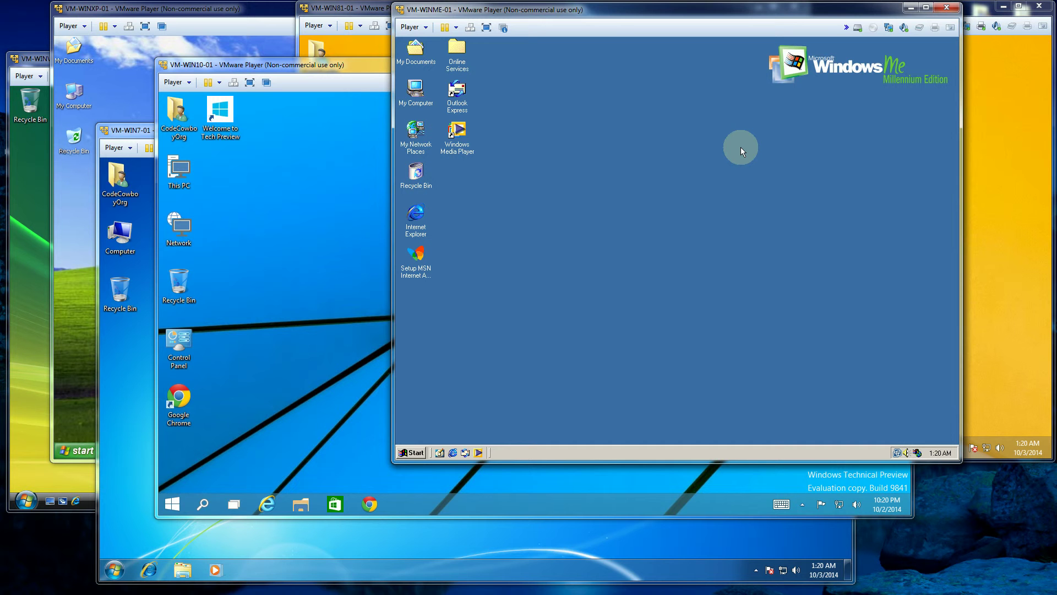
Open and close the Windows Me Start menu, then open My Documents and drag it up-left
{"action": "left_click", "coordinate": [411, 453]}
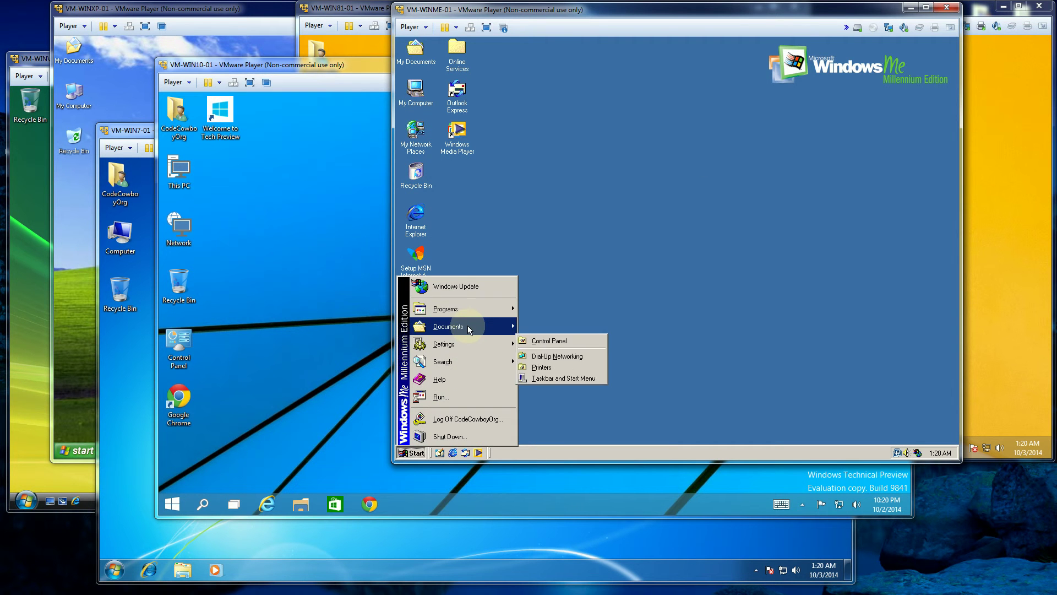
{"action": "mouse_move", "coordinate": [446, 309]}
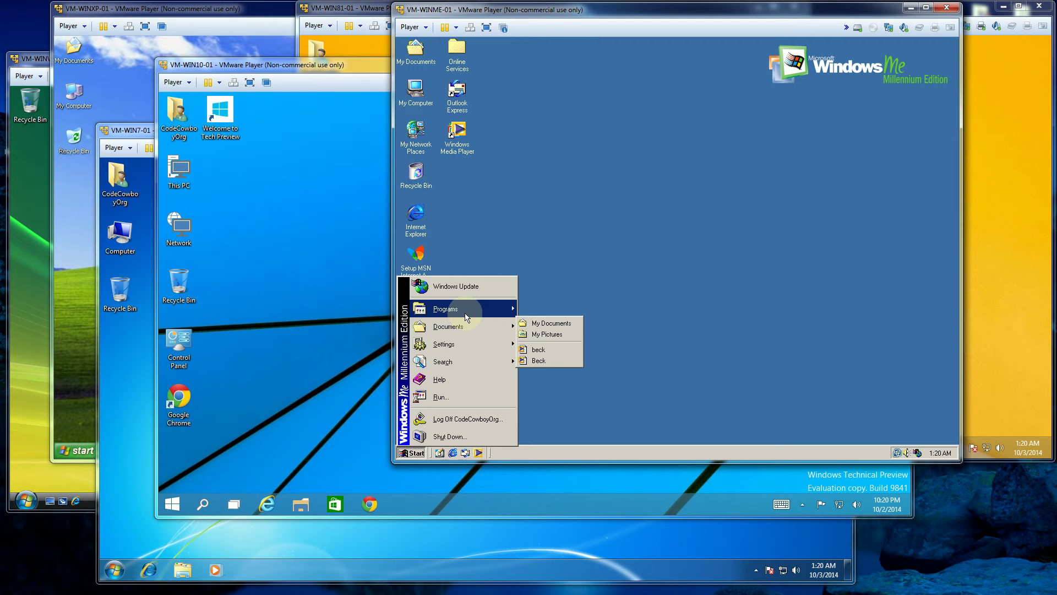
{"action": "left_click", "coordinate": [540, 219]}
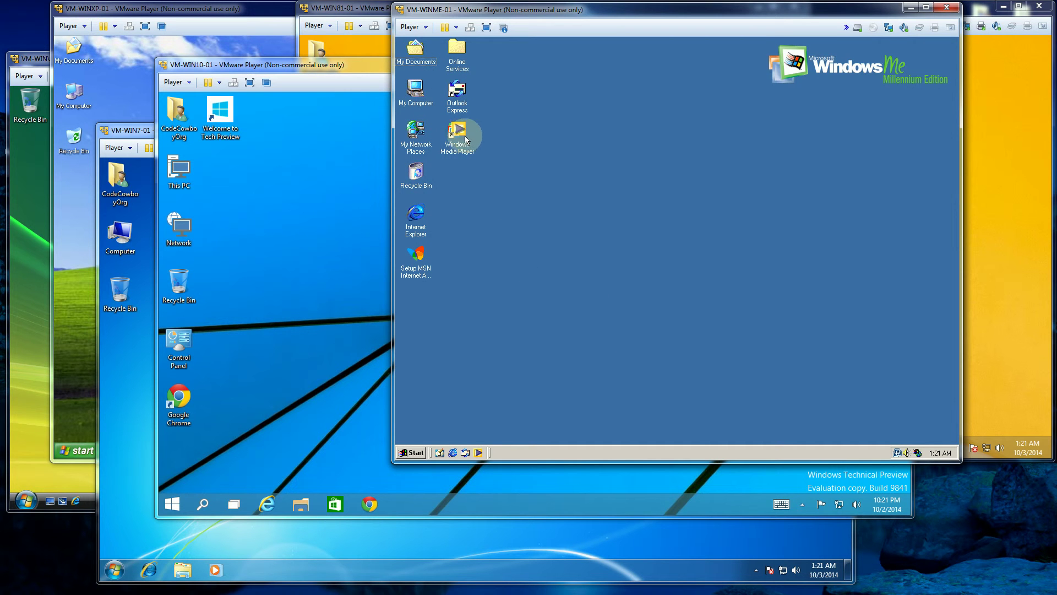
{"action": "left_click", "coordinate": [416, 50]}
{"action": "double_click", "coordinate": [415, 50]}
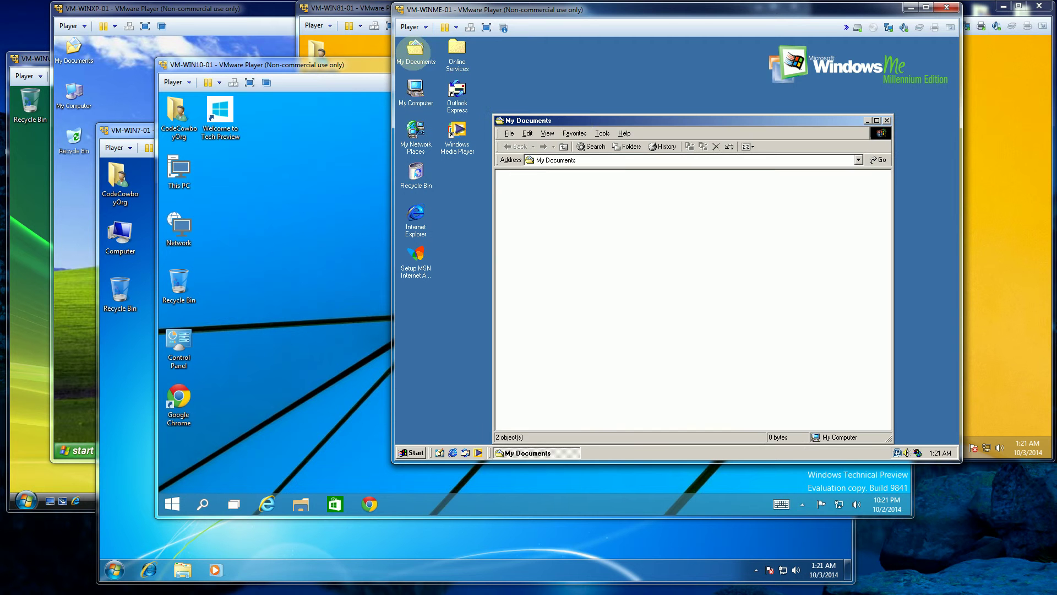
{"action": "left_click_drag", "start_coordinate": [578, 121], "coordinate": [561, 93]}
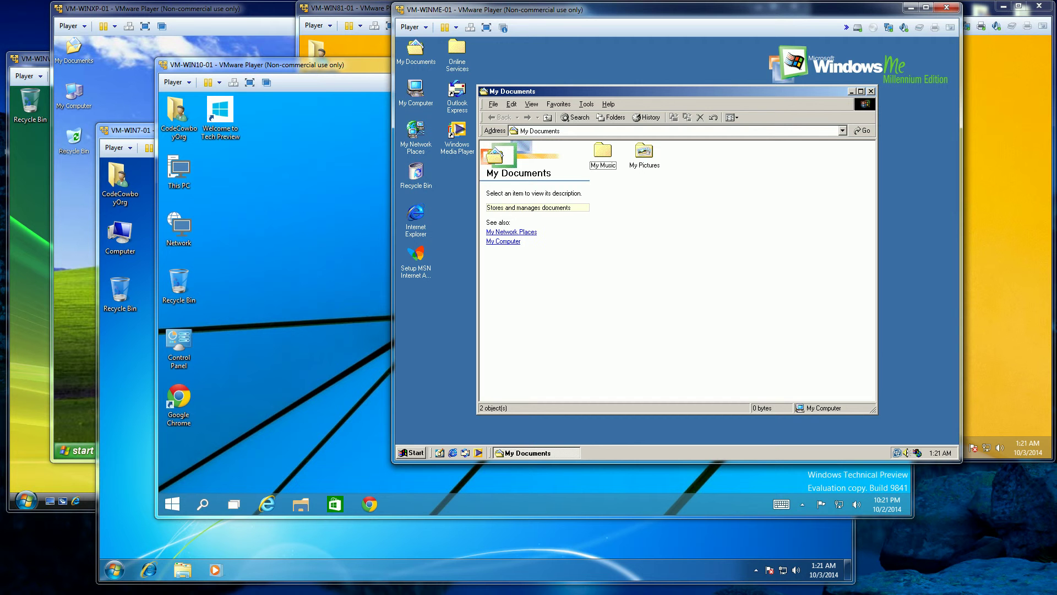
{"action": "mouse_move", "coordinate": [529, 588]}
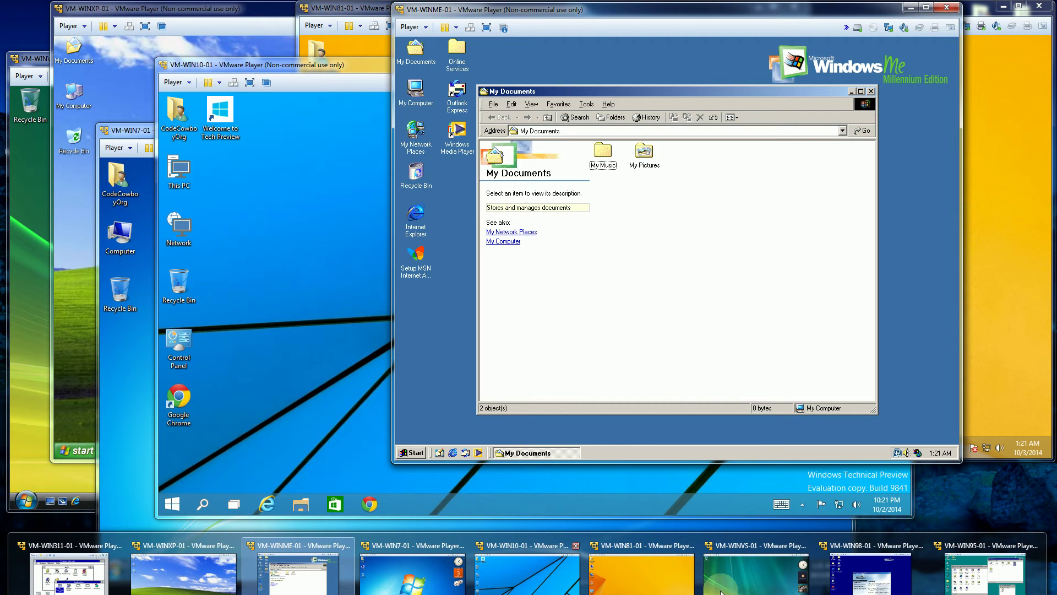
Bring Windows 98 forward and browse from My Pictures up to C:\WINDOWS with its files shown
{"action": "left_click", "coordinate": [847, 588]}
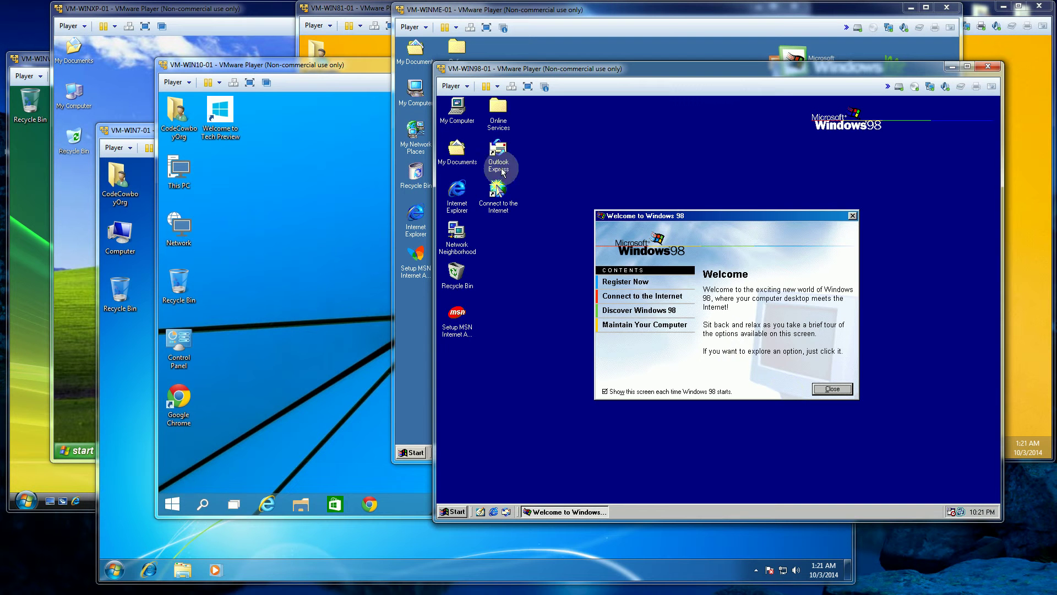
{"action": "double_click", "coordinate": [457, 149]}
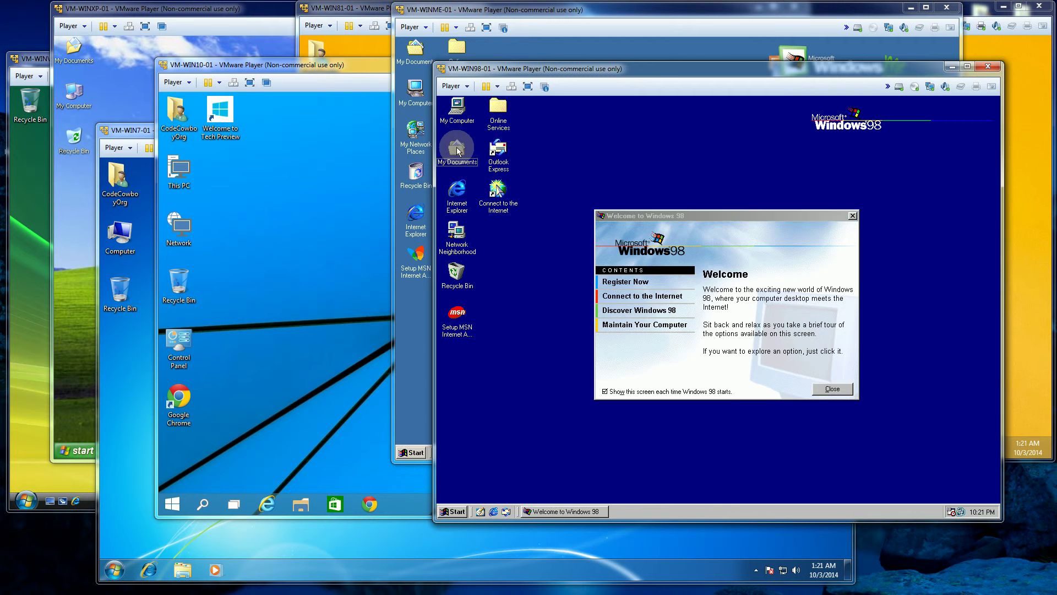
{"action": "double_click", "coordinate": [613, 210]}
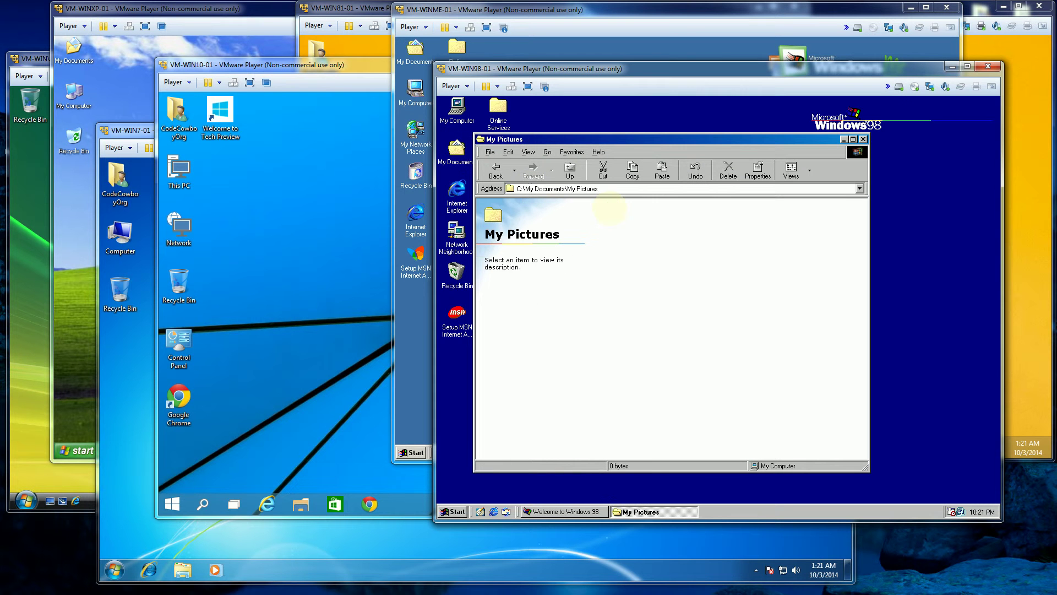
{"action": "left_click_drag", "start_coordinate": [610, 139], "coordinate": [660, 130]}
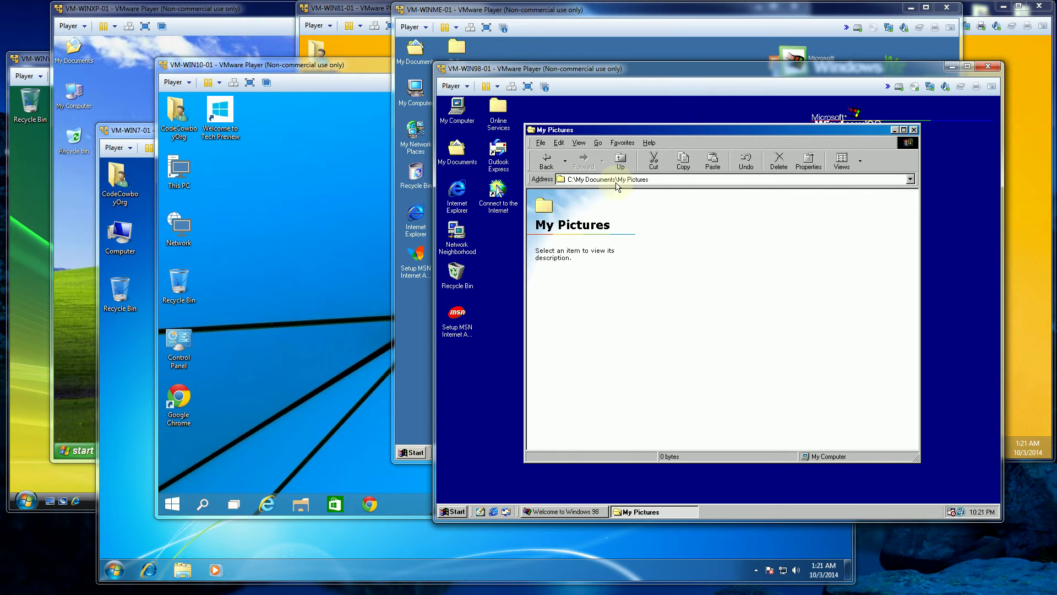
{"action": "left_click", "coordinate": [620, 162]}
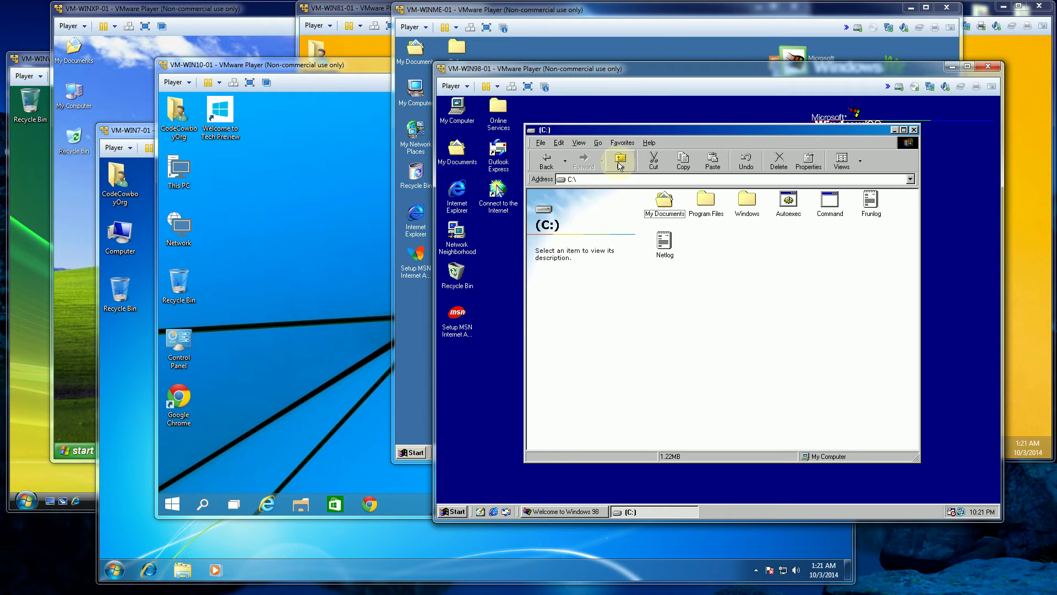
{"action": "left_click", "coordinate": [747, 204]}
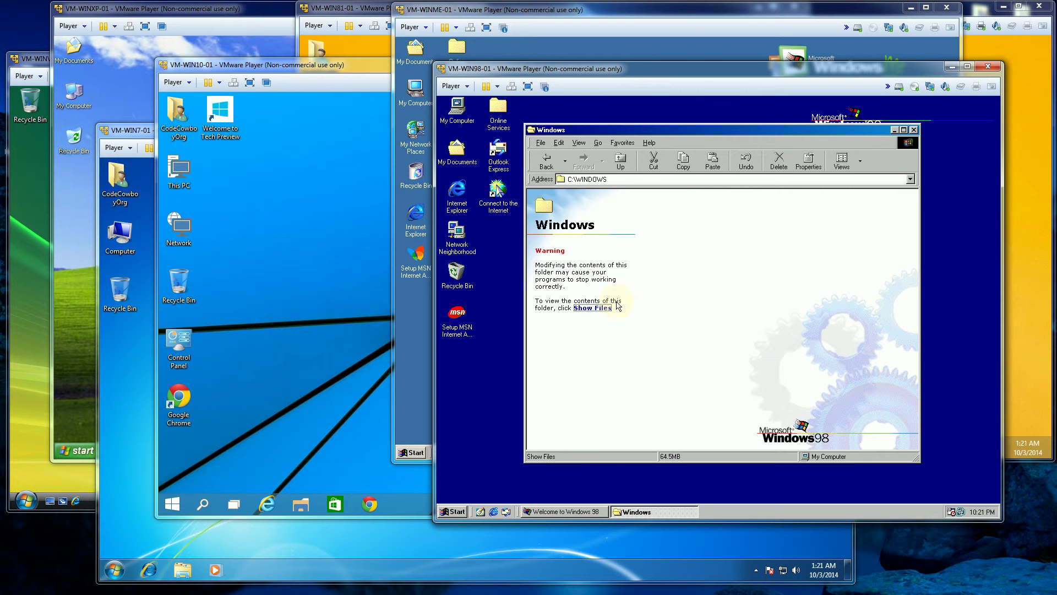
{"action": "left_click", "coordinate": [594, 308]}
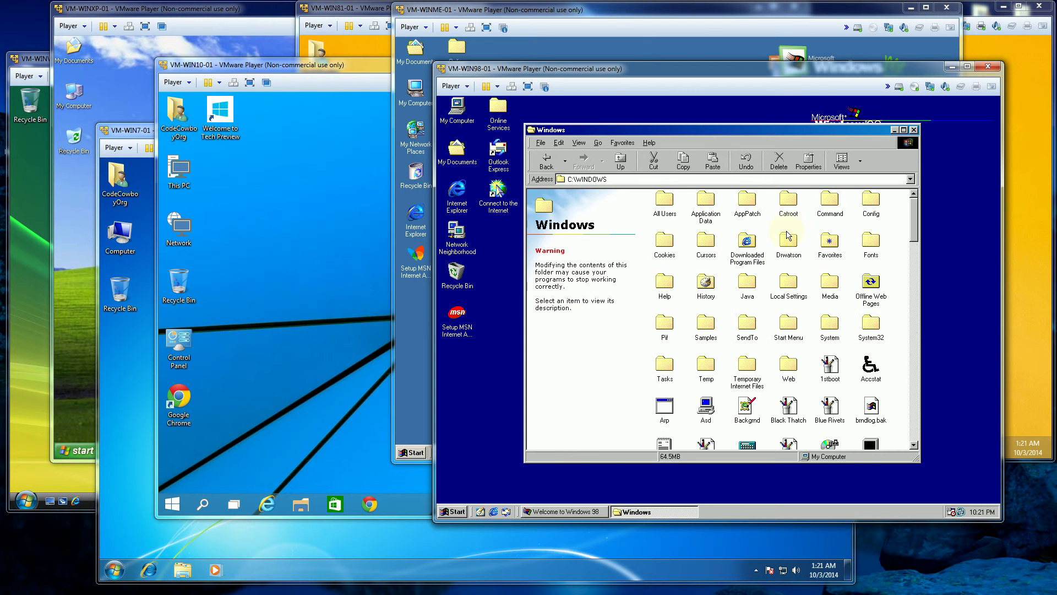
Minimize the Windows 98 VM, open My Music in Windows Me and select the first beck file
{"action": "left_click", "coordinate": [953, 70]}
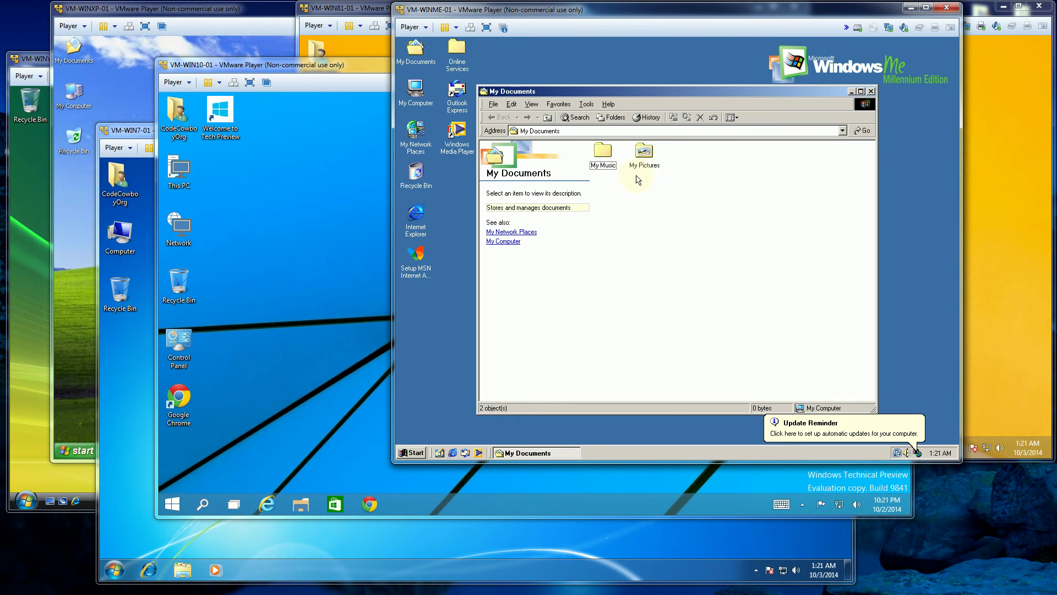
{"action": "left_click", "coordinate": [602, 153]}
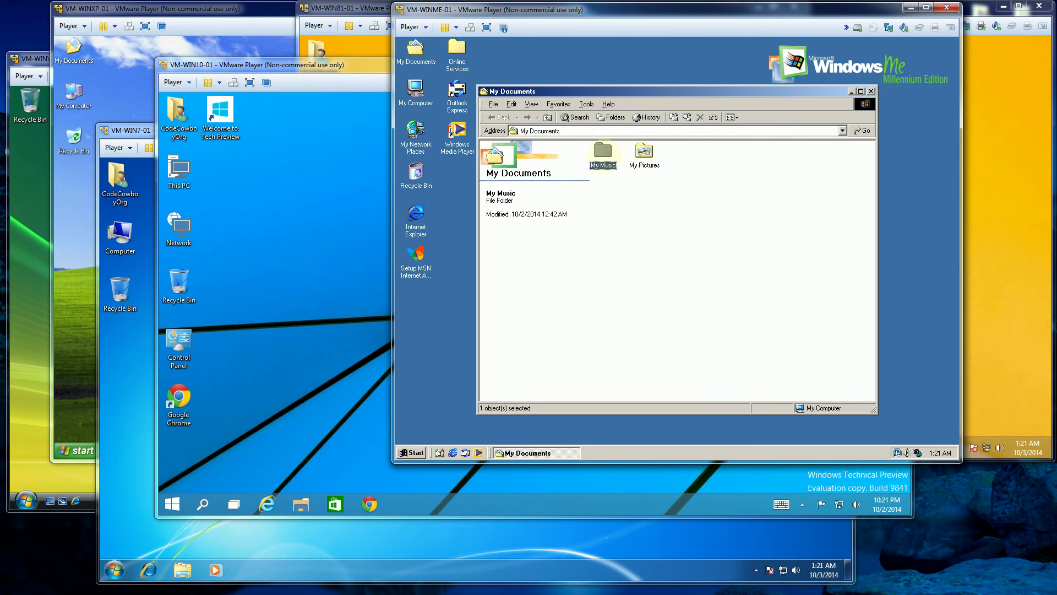
{"action": "double_click", "coordinate": [603, 154]}
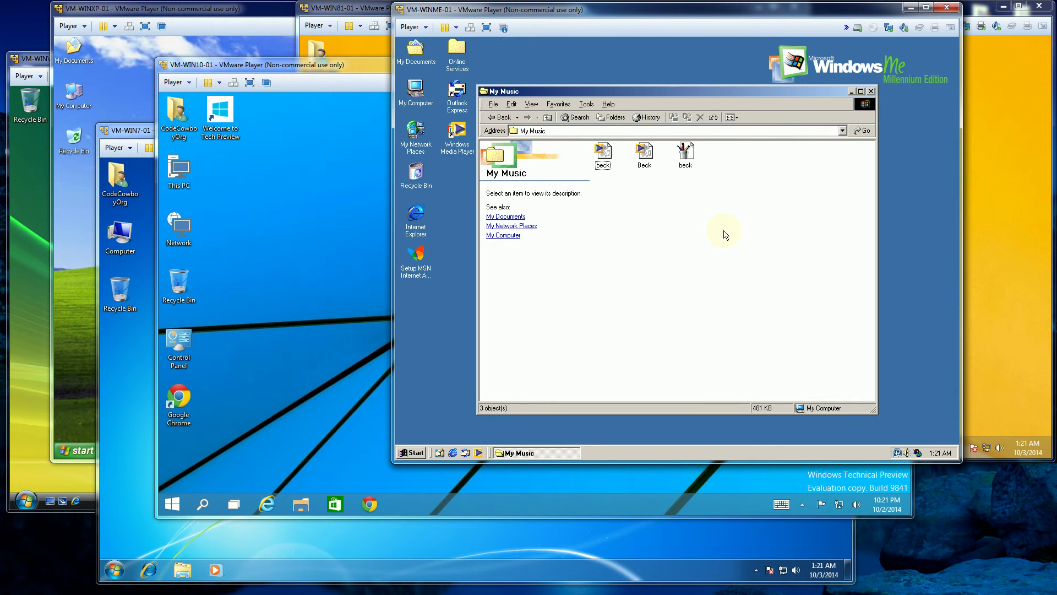
{"action": "left_click_drag", "start_coordinate": [684, 95], "coordinate": [695, 104]}
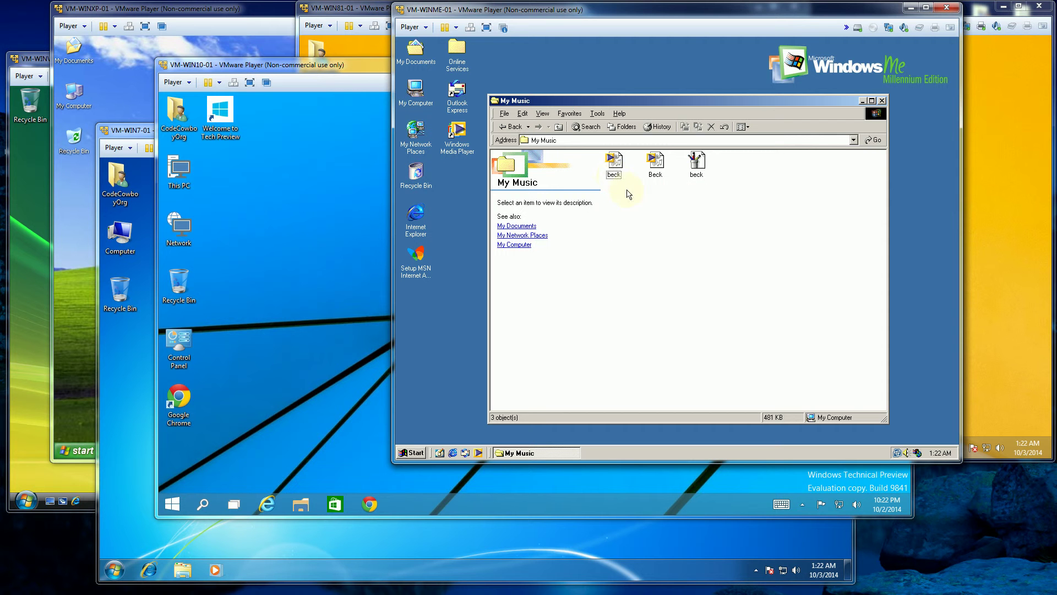
{"action": "left_click", "coordinate": [612, 167]}
Play Beck's Beautiful Way and rearrange the media player and My Music windows
{"action": "double_click", "coordinate": [613, 164]}
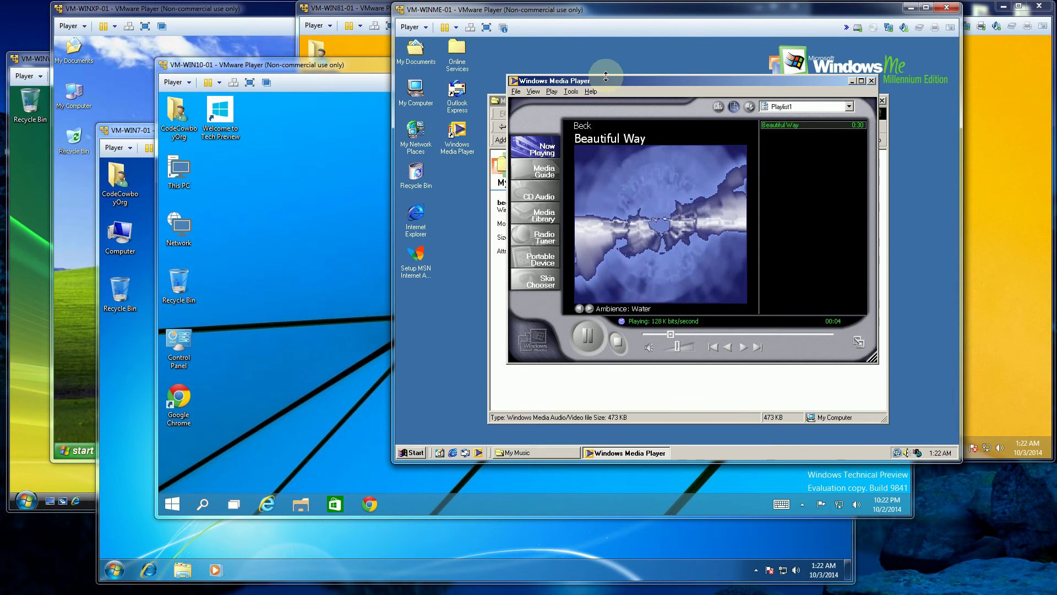
{"action": "left_click_drag", "start_coordinate": [610, 83], "coordinate": [637, 72]}
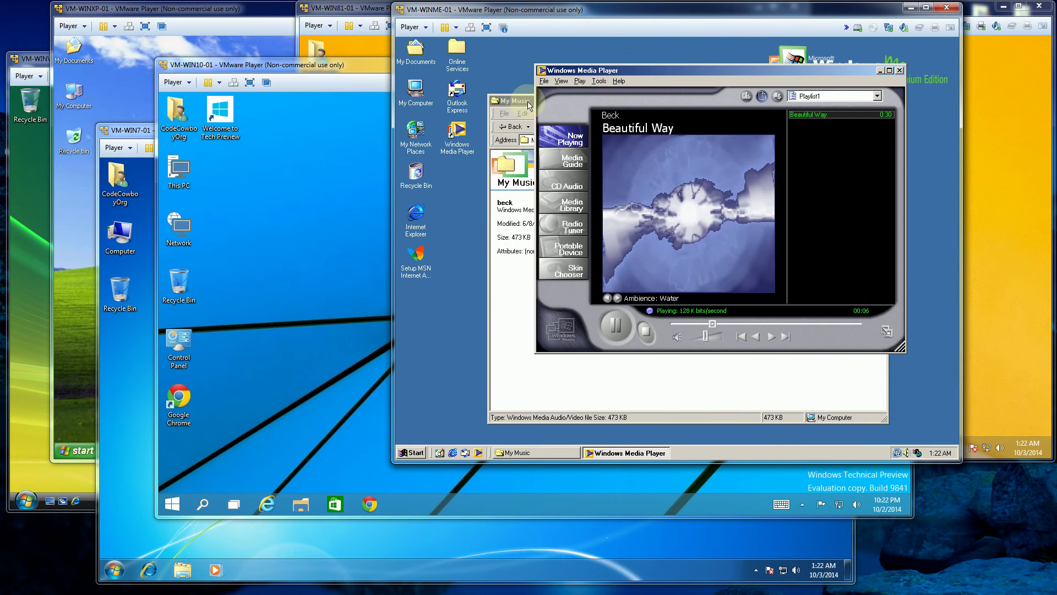
{"action": "left_click_drag", "start_coordinate": [545, 101], "coordinate": [510, 106]}
{"action": "left_click", "coordinate": [625, 71]}
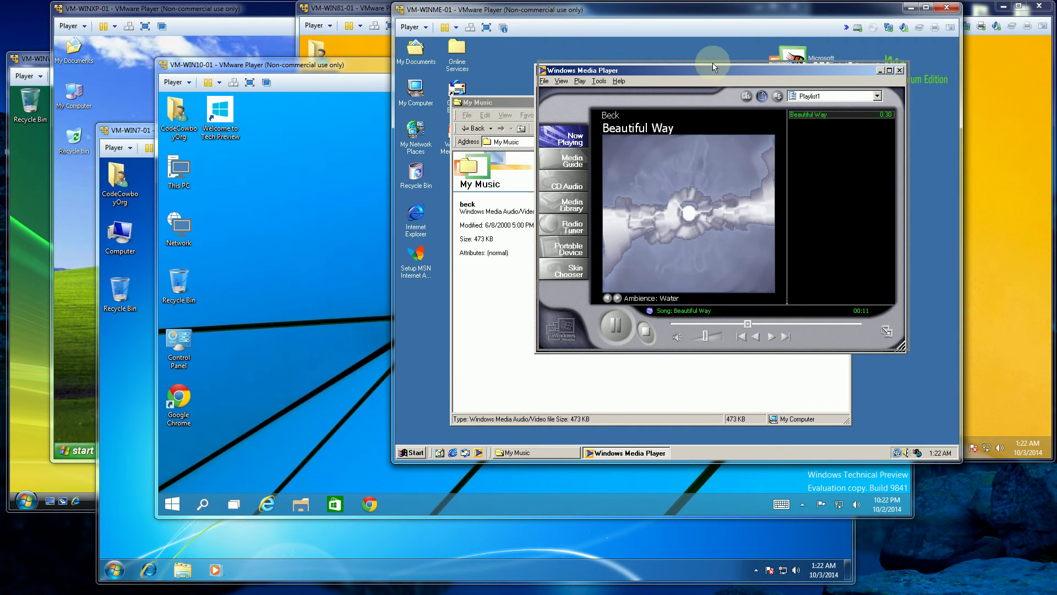
Move Windows Media Player lower, then close it
{"action": "left_click_drag", "start_coordinate": [732, 72], "coordinate": [736, 66]}
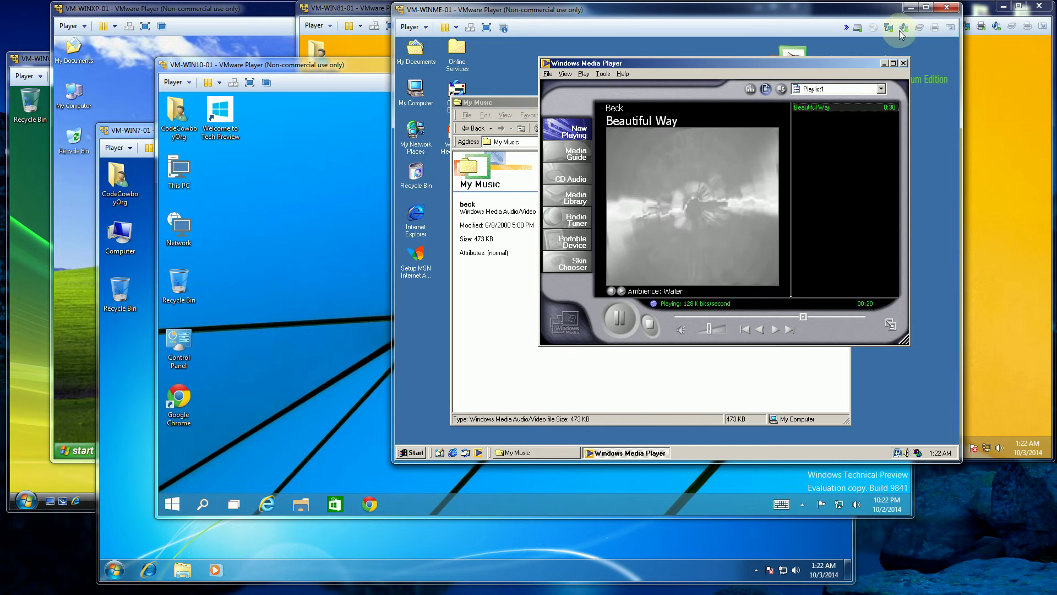
{"action": "left_click_drag", "start_coordinate": [848, 64], "coordinate": [860, 97]}
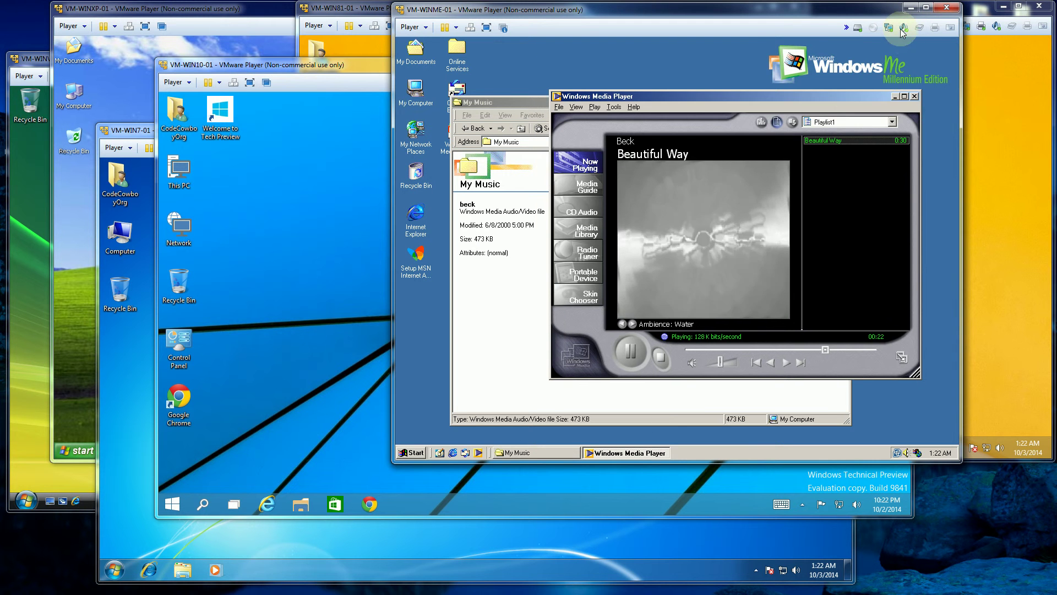
{"action": "left_click", "coordinate": [915, 97]}
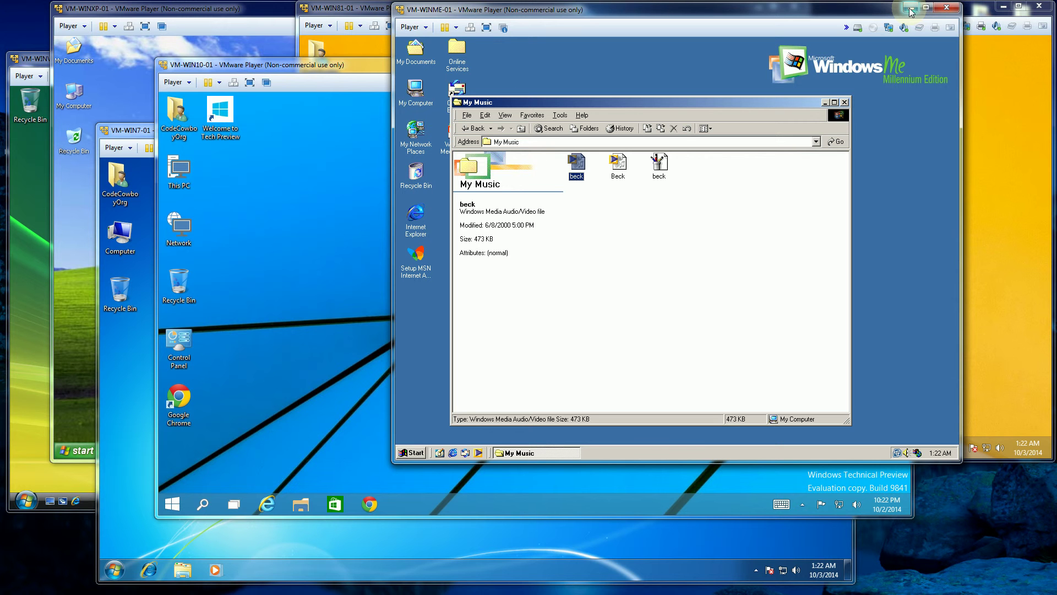
Minimize Windows Me, bring the Windows XP VM forward and dismiss both tray balloons
{"action": "left_click", "coordinate": [909, 8]}
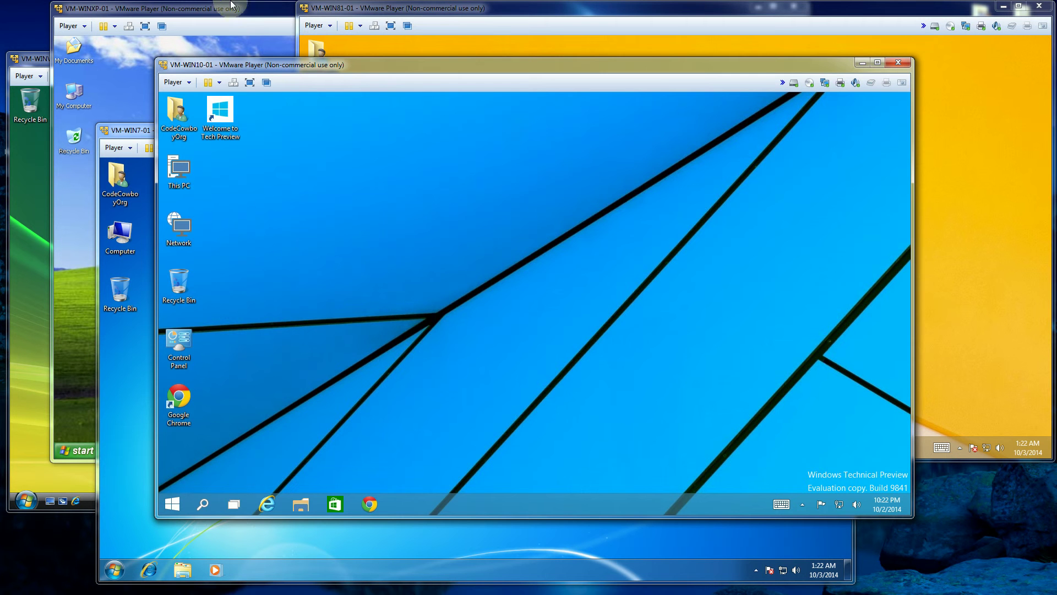
{"action": "mouse_move", "coordinate": [238, 10]}
{"action": "left_mouse_down"}
{"action": "mouse_move", "coordinate": [439, 43]}
{"action": "mouse_move", "coordinate": [424, 39]}
{"action": "left_mouse_up"}
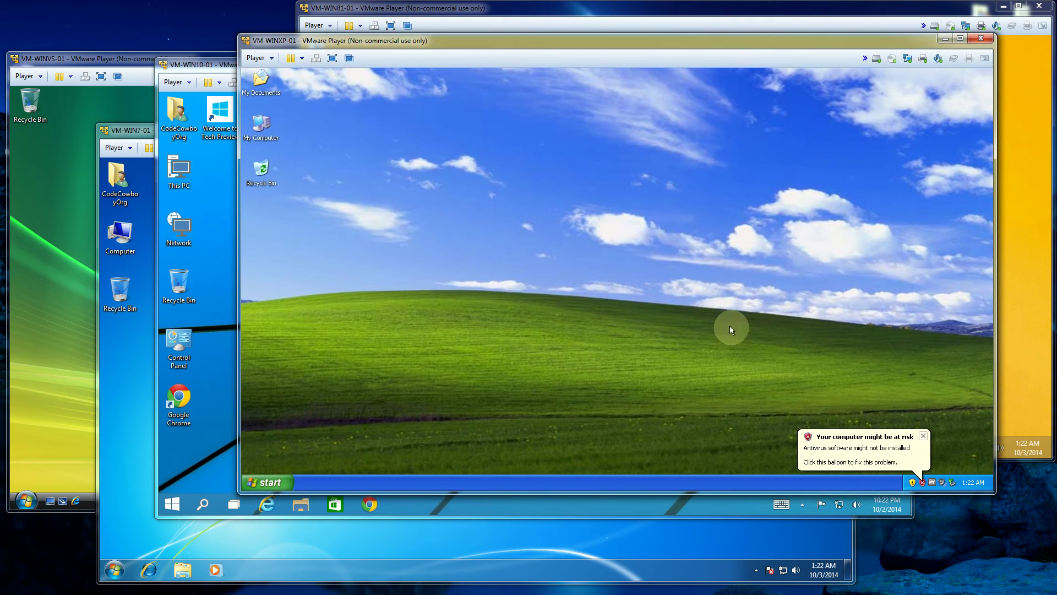
{"action": "left_click", "coordinate": [925, 437]}
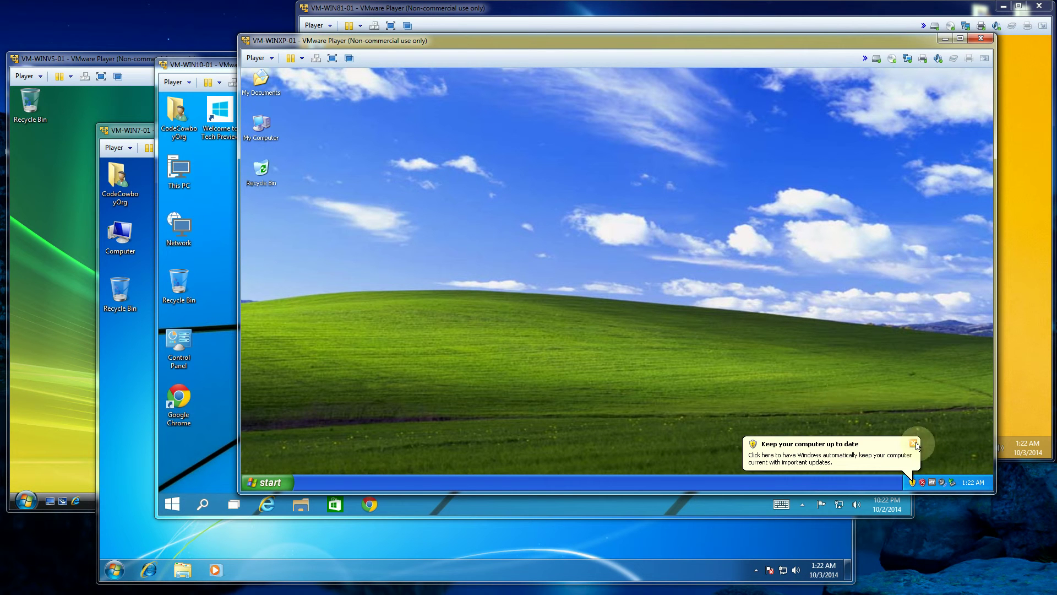
{"action": "left_click", "coordinate": [912, 445]}
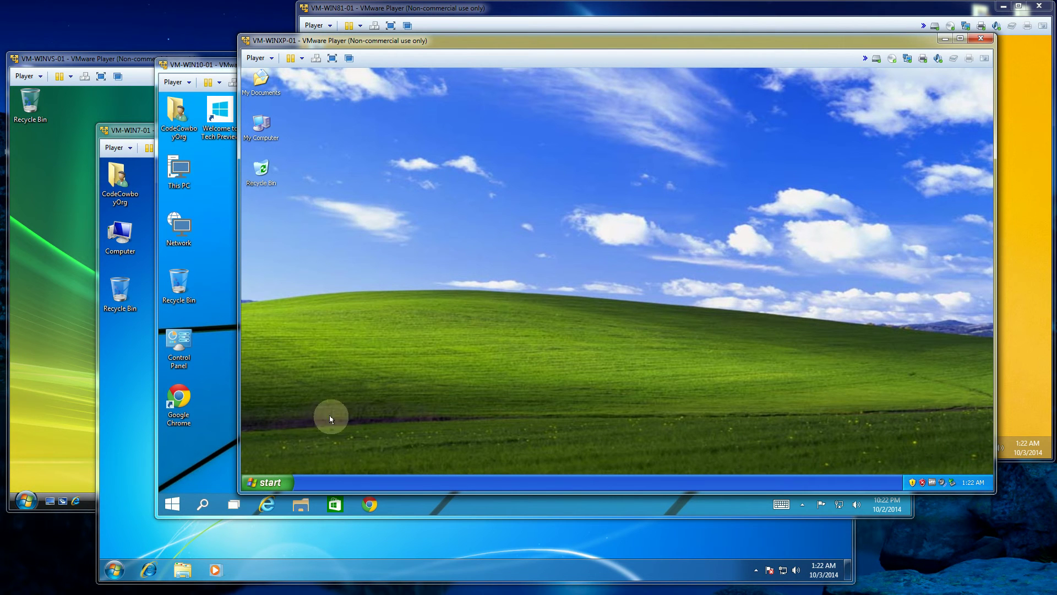
Open My Computer from the XP desktop and bring up the XP Start menu
{"action": "left_click", "coordinate": [274, 484]}
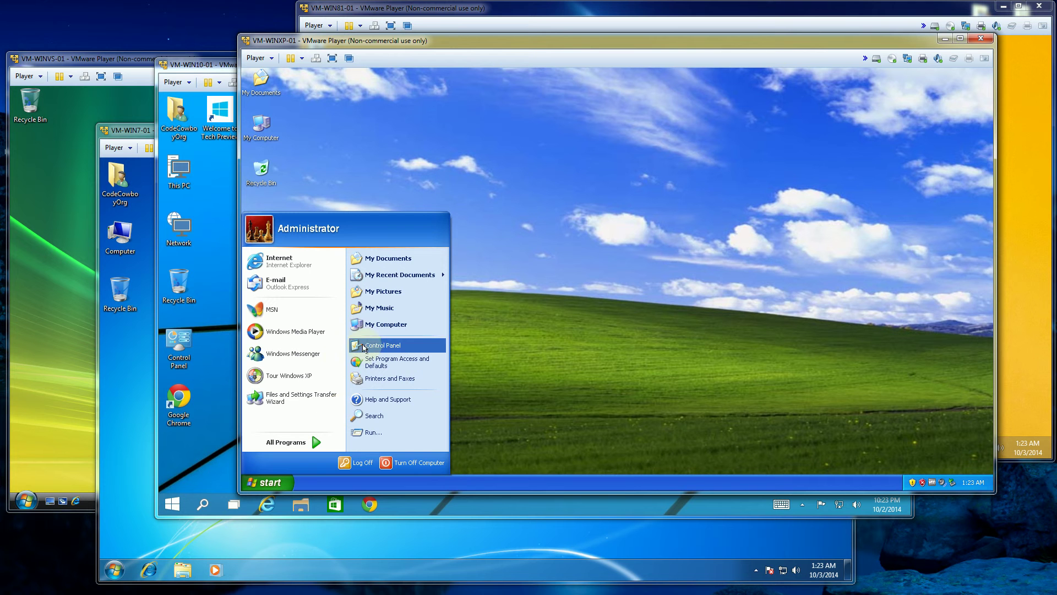
{"action": "left_click", "coordinate": [621, 296]}
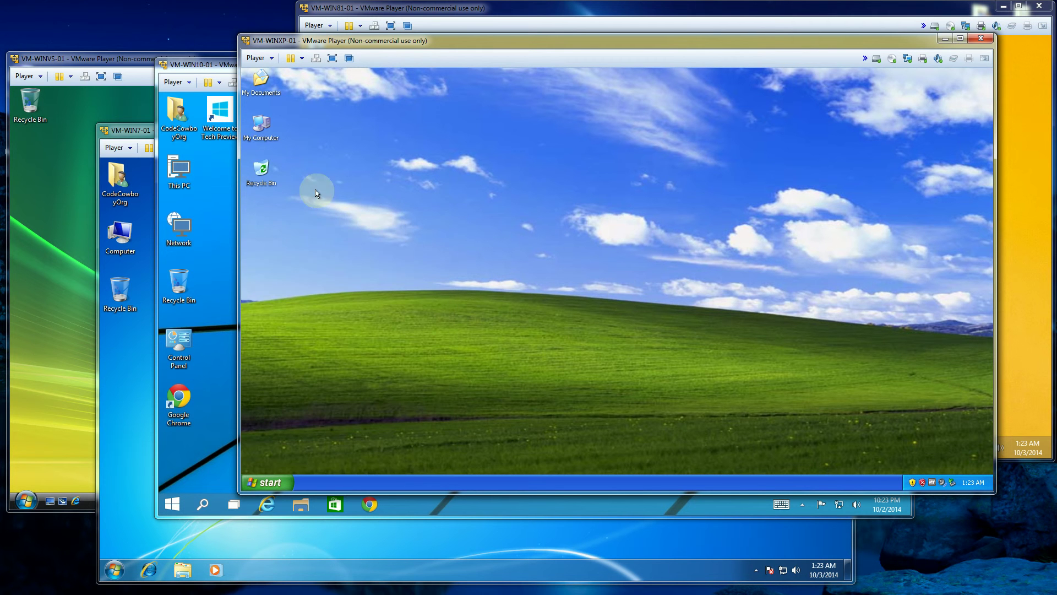
{"action": "double_click", "coordinate": [262, 125]}
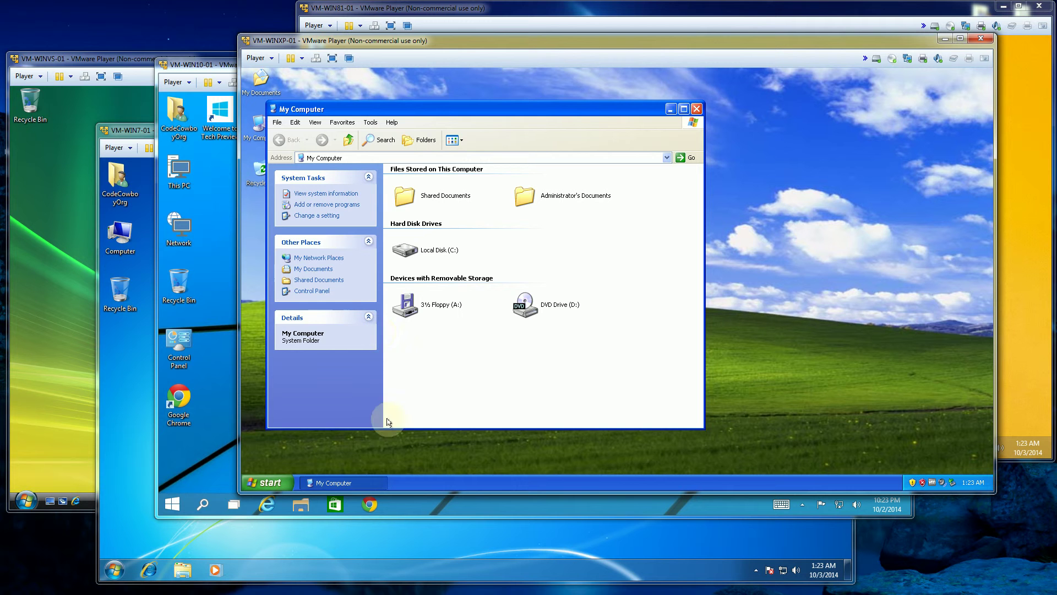
{"action": "left_click", "coordinate": [269, 482]}
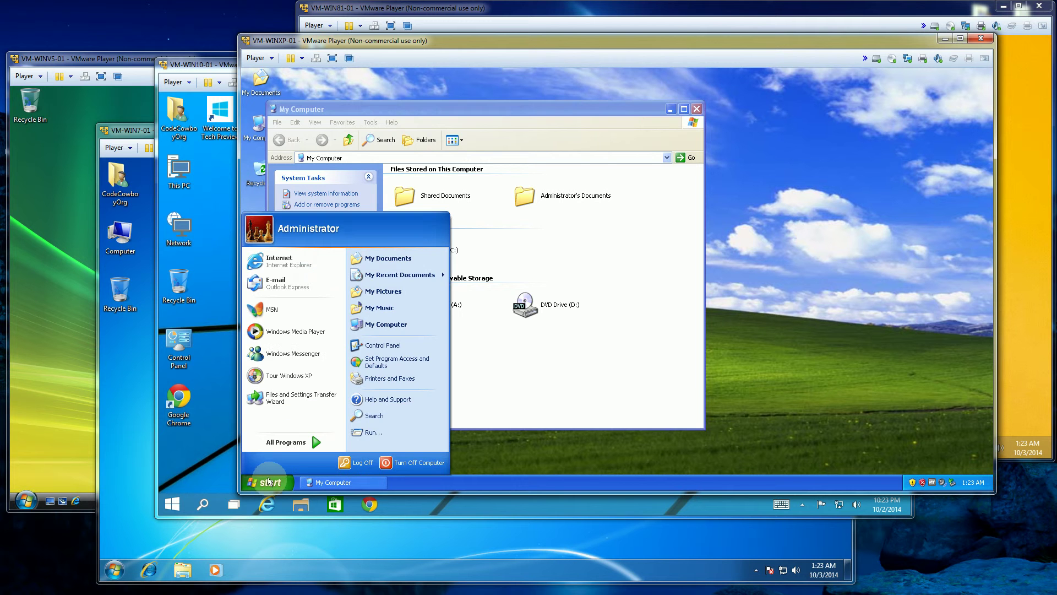
{"action": "left_click", "coordinate": [280, 261]}
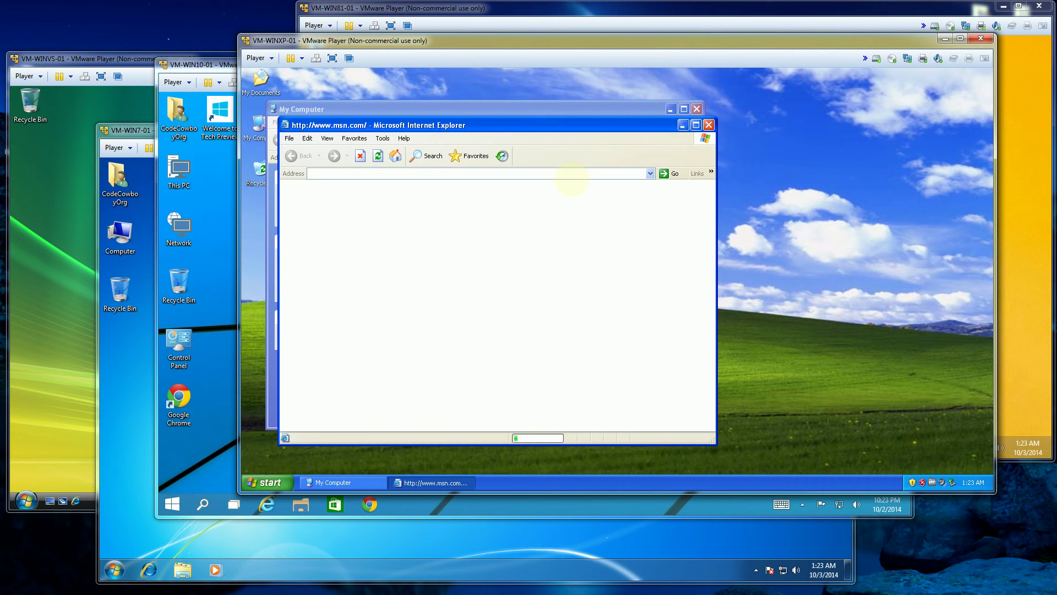
{"action": "left_click", "coordinate": [403, 139]}
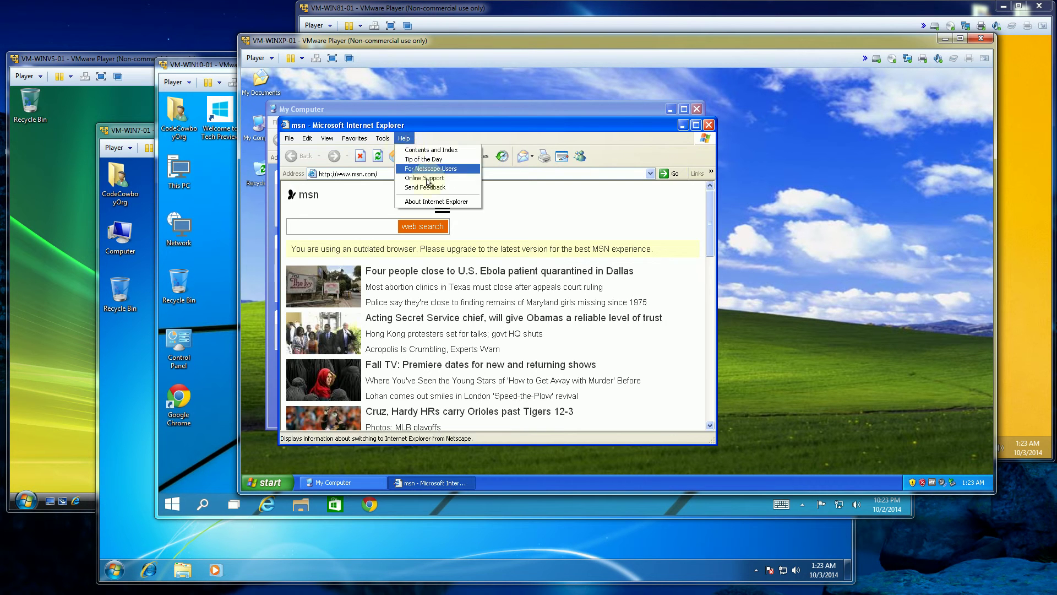
{"action": "left_click", "coordinate": [429, 202]}
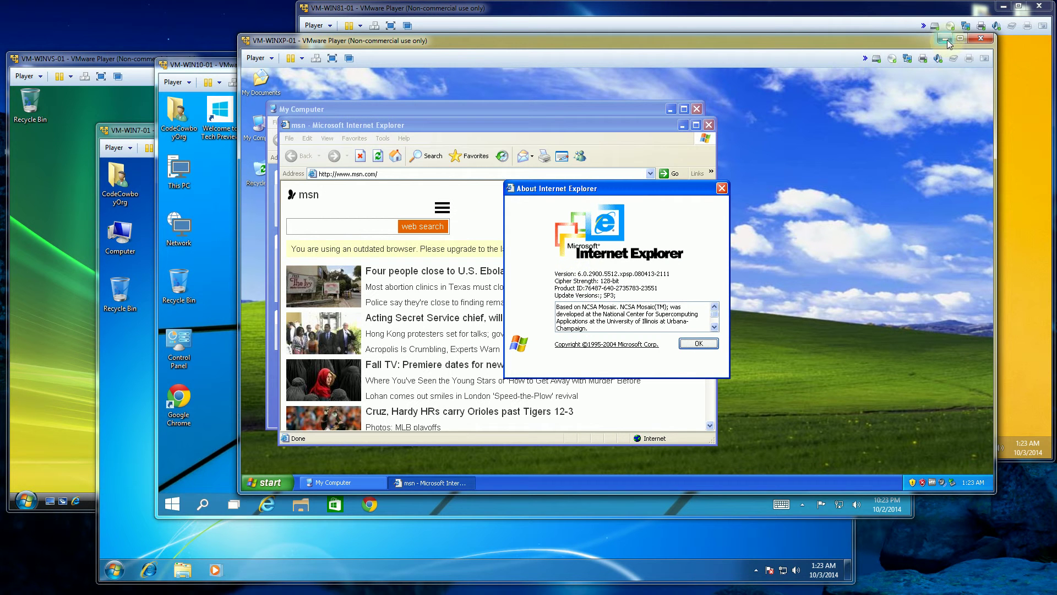
{"action": "left_click", "coordinate": [721, 188]}
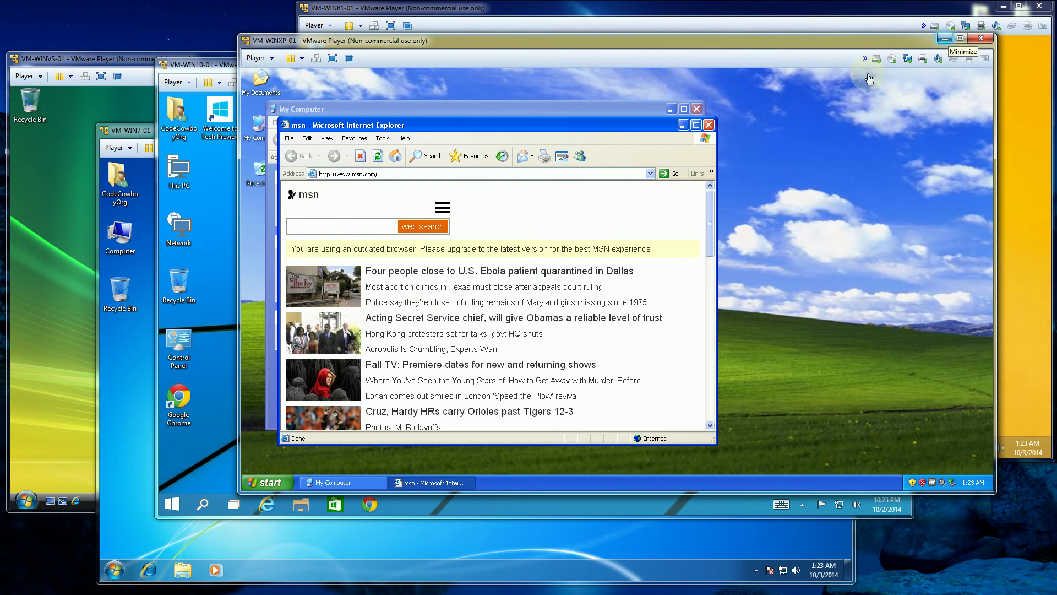
{"action": "left_click", "coordinate": [709, 125]}
{"action": "left_click_drag", "start_coordinate": [631, 115], "coordinate": [762, 99]}
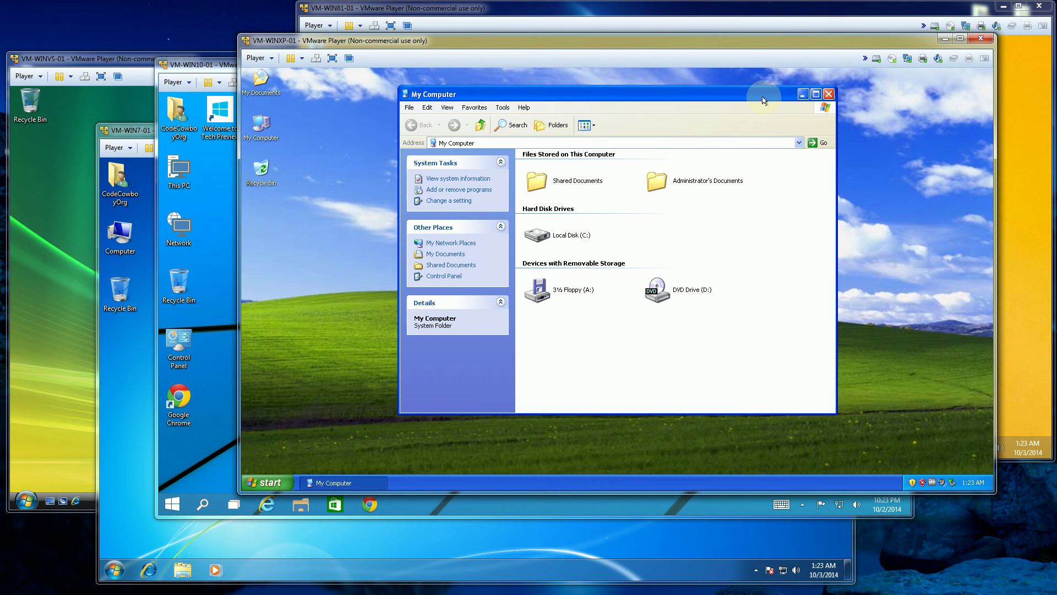
{"action": "left_click", "coordinate": [944, 39]}
{"action": "left_click", "coordinate": [120, 60]}
{"action": "left_click_drag", "start_coordinate": [124, 59], "coordinate": [317, 43]}
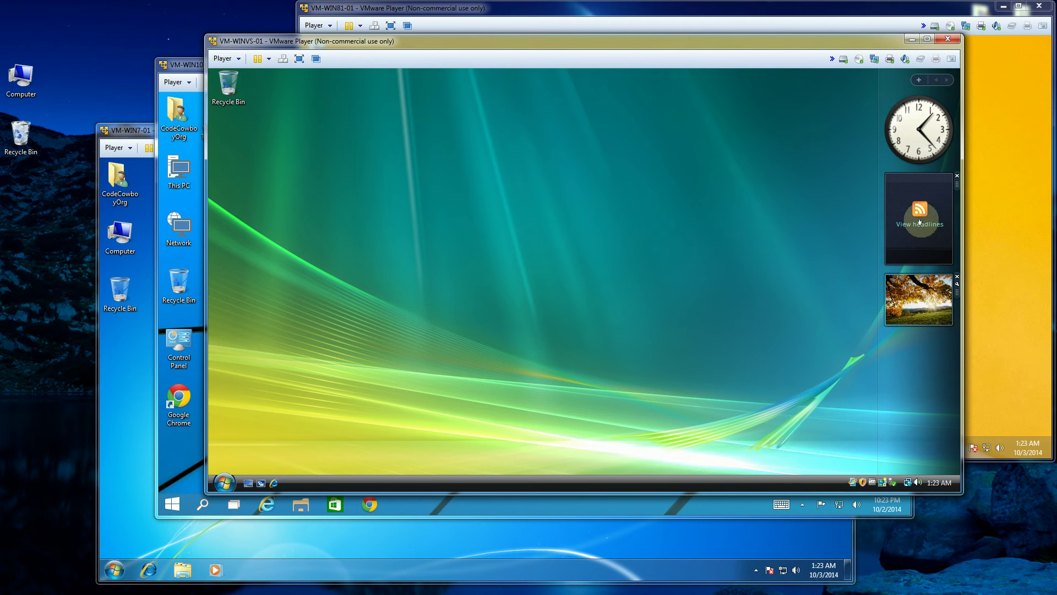
{"action": "mouse_move", "coordinate": [918, 129]}
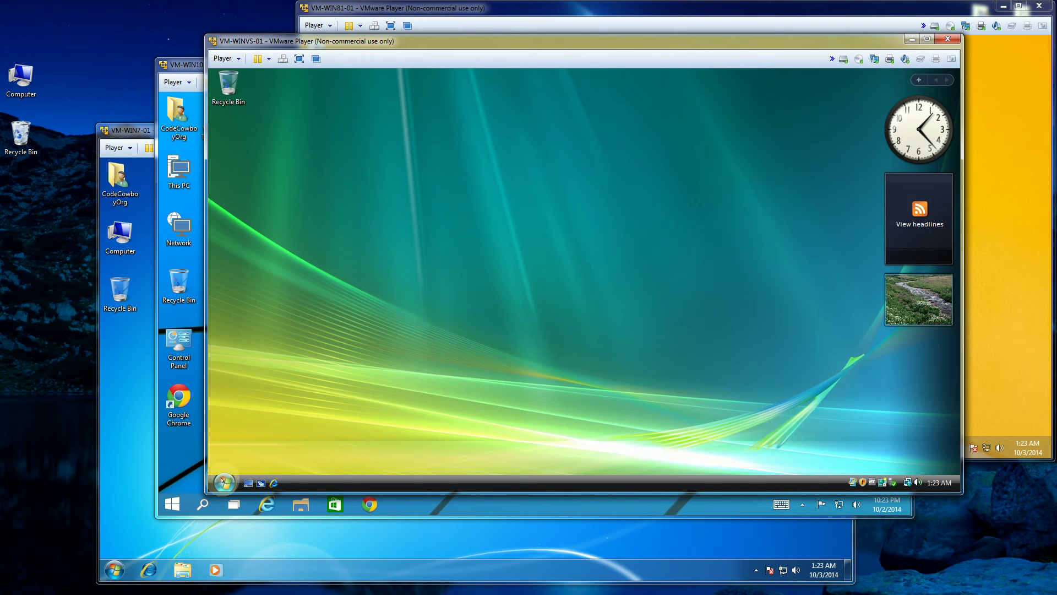
{"action": "left_click", "coordinate": [224, 482]}
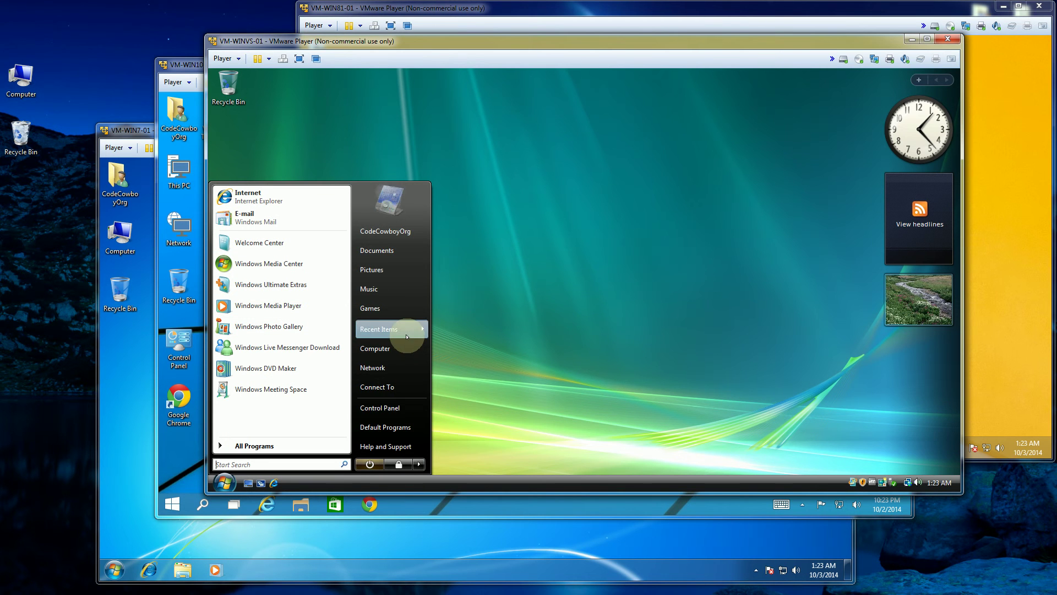
{"action": "mouse_move", "coordinate": [385, 329]}
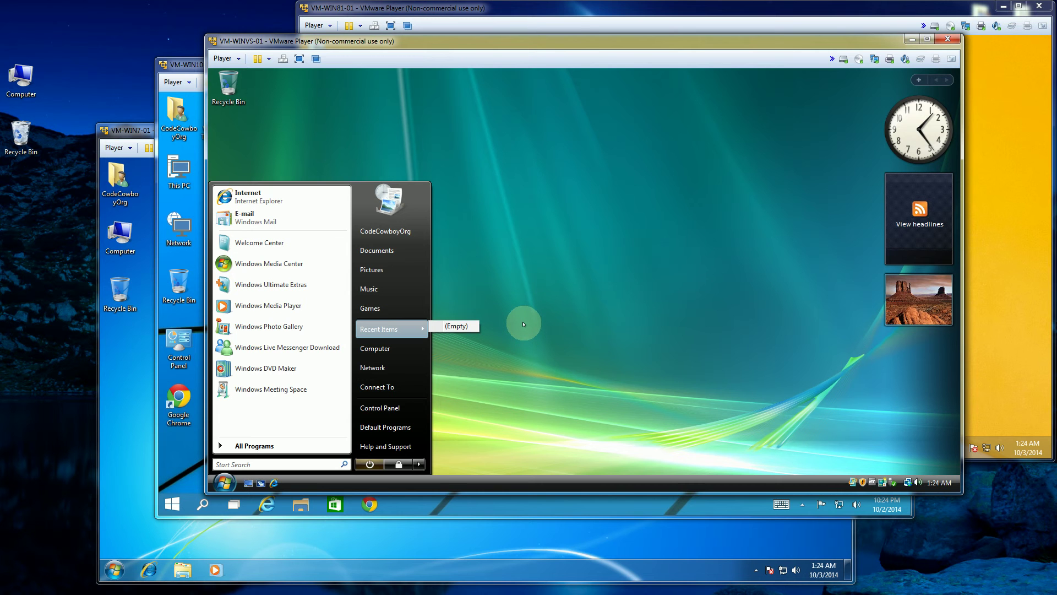
{"action": "left_click", "coordinate": [521, 322]}
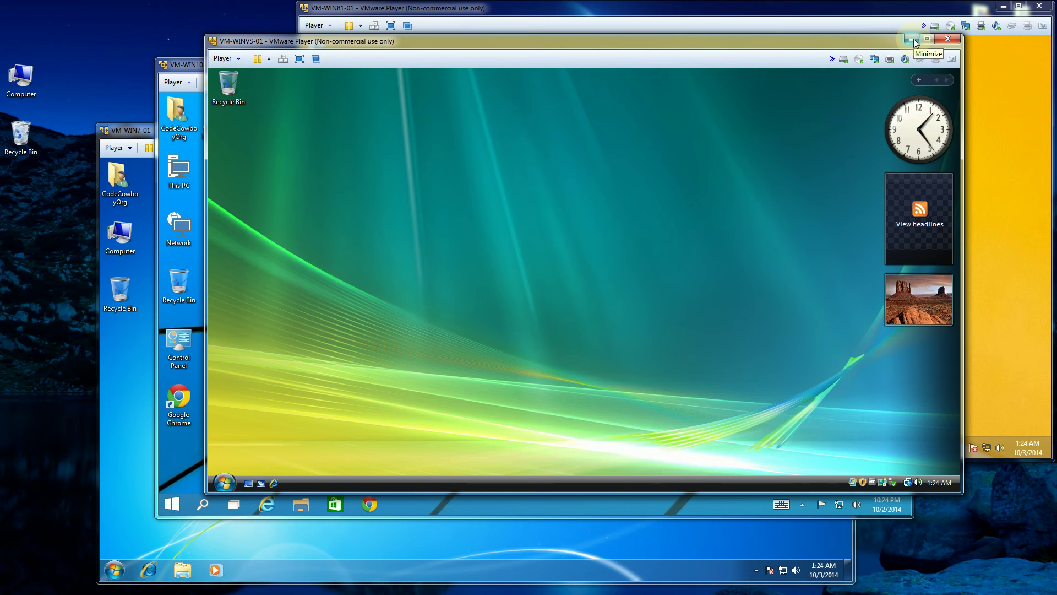
{"action": "left_click_drag", "start_coordinate": [865, 43], "coordinate": [870, 44]}
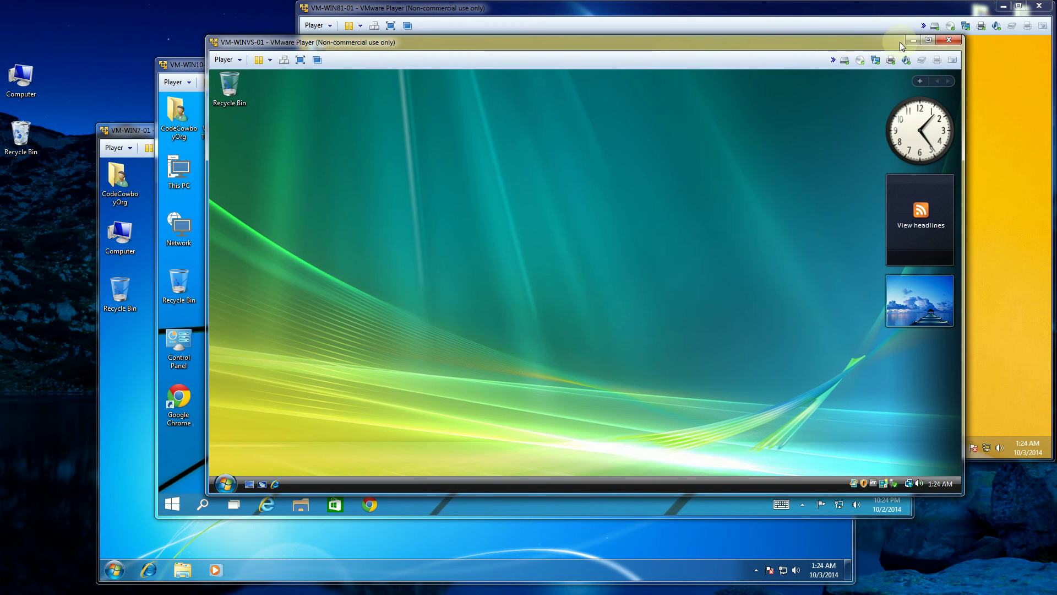
Minimize Vista, bring Windows 7 forward, then open and close its Start menu twice
{"action": "left_click", "coordinate": [915, 39]}
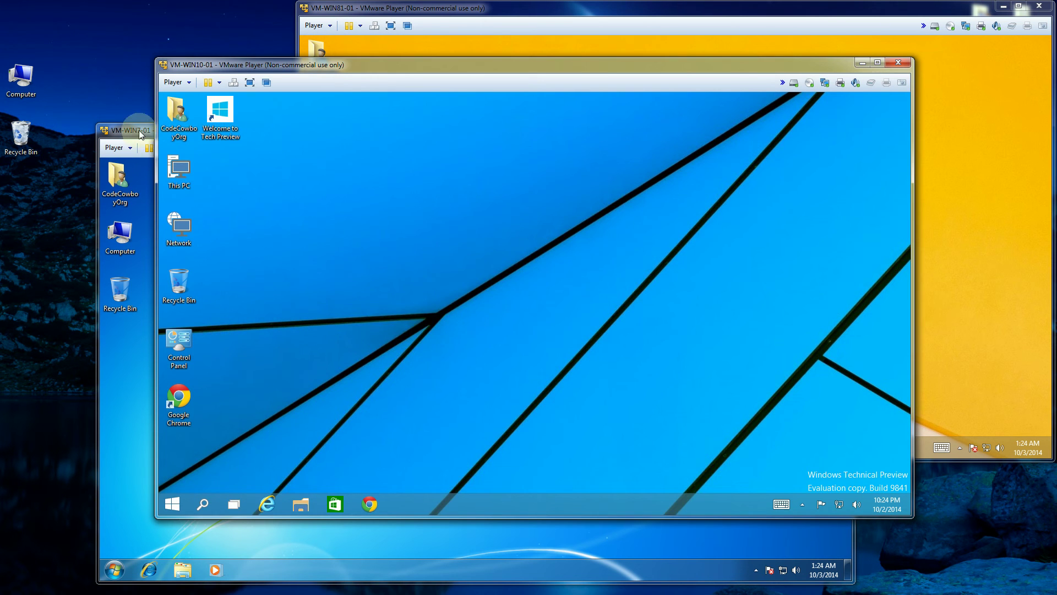
{"action": "left_click", "coordinate": [136, 131]}
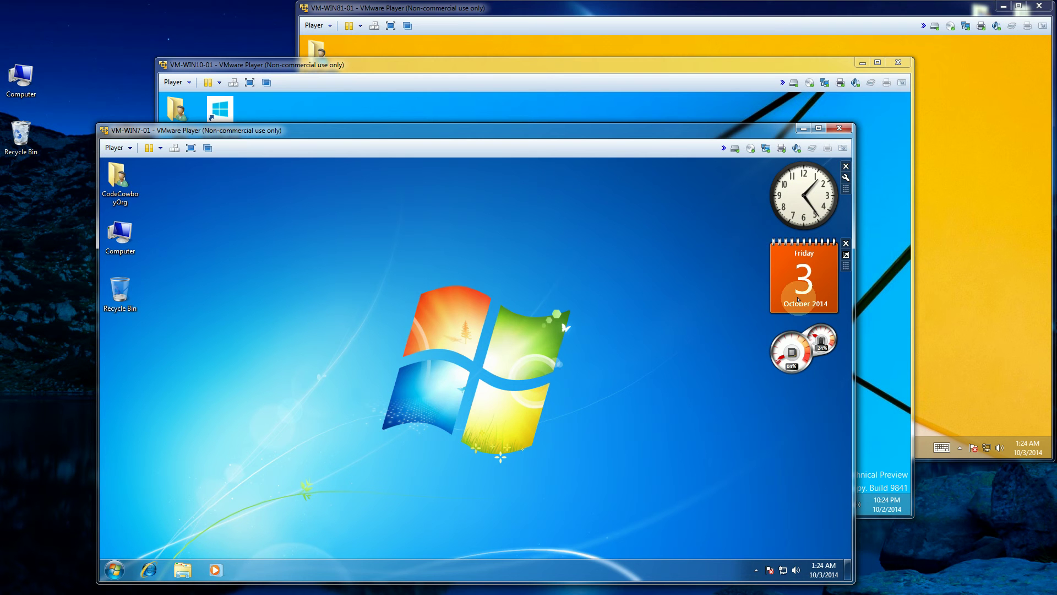
{"action": "left_click", "coordinate": [114, 569]}
{"action": "left_click", "coordinate": [517, 388]}
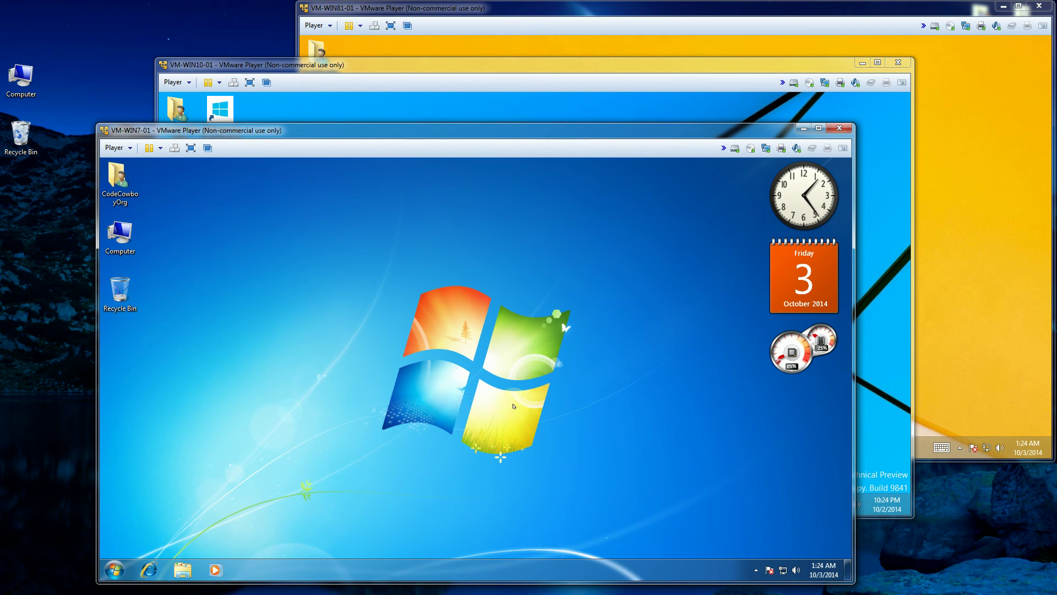
{"action": "left_click", "coordinate": [114, 569]}
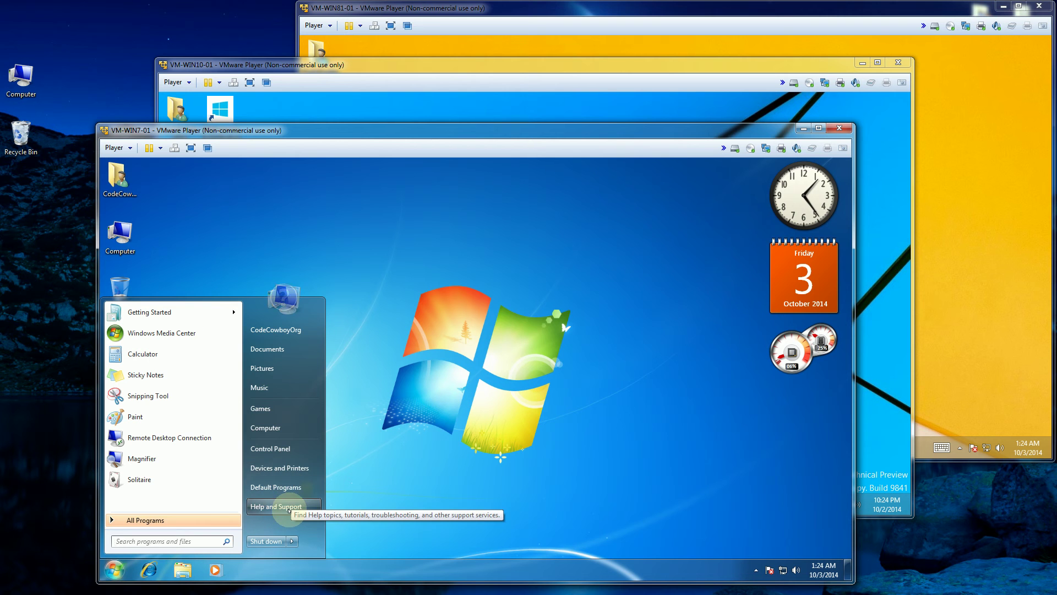
{"action": "left_click", "coordinate": [442, 440]}
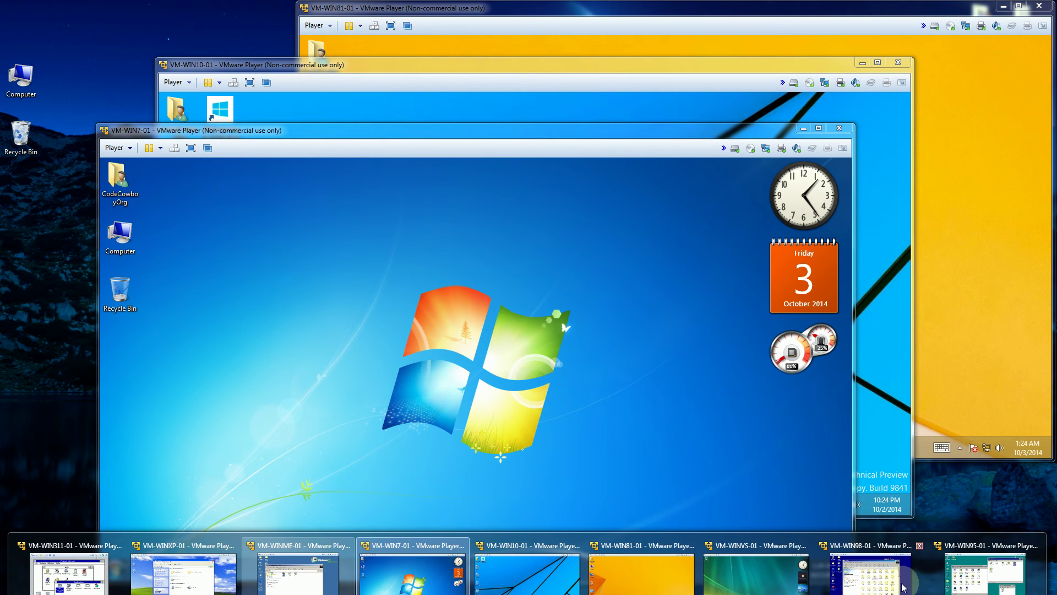
Restore and re-minimize Vista, then put Windows 8.1 in front with Windows 7 shifted left
{"action": "left_click", "coordinate": [755, 574]}
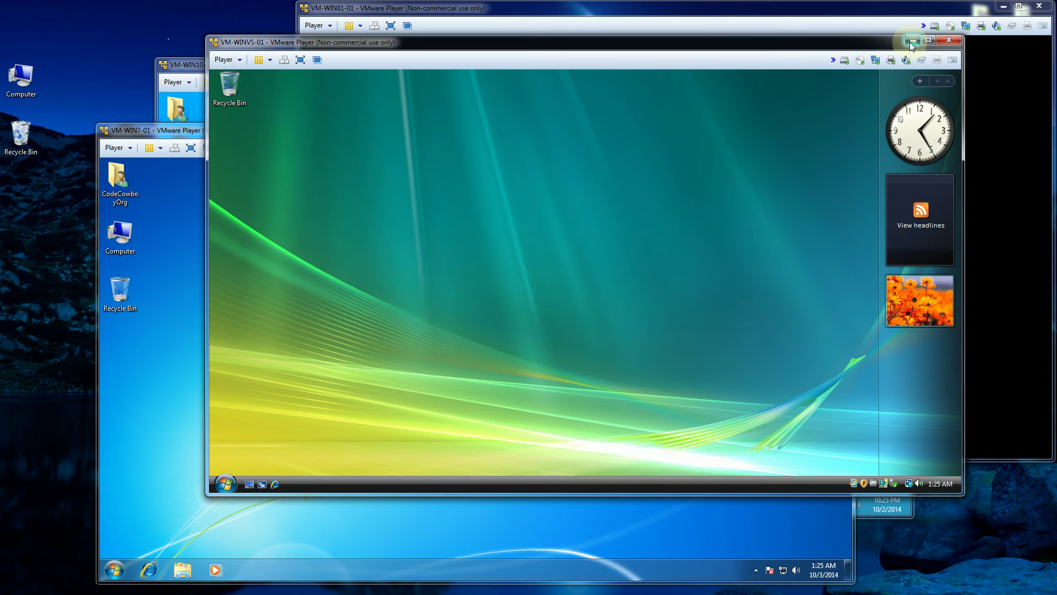
{"action": "left_click", "coordinate": [910, 43]}
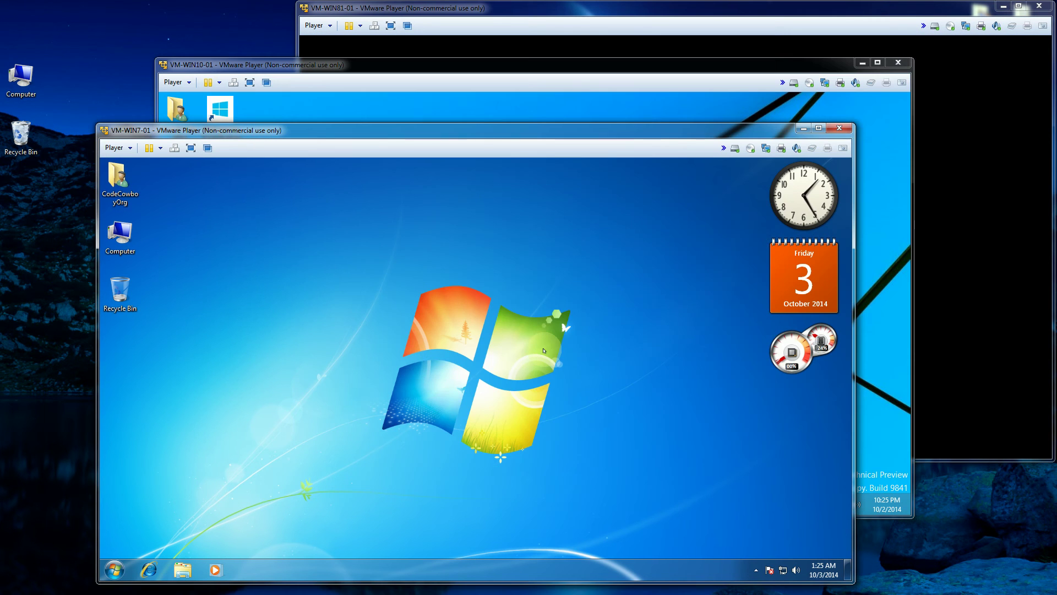
{"action": "left_click", "coordinate": [976, 296]}
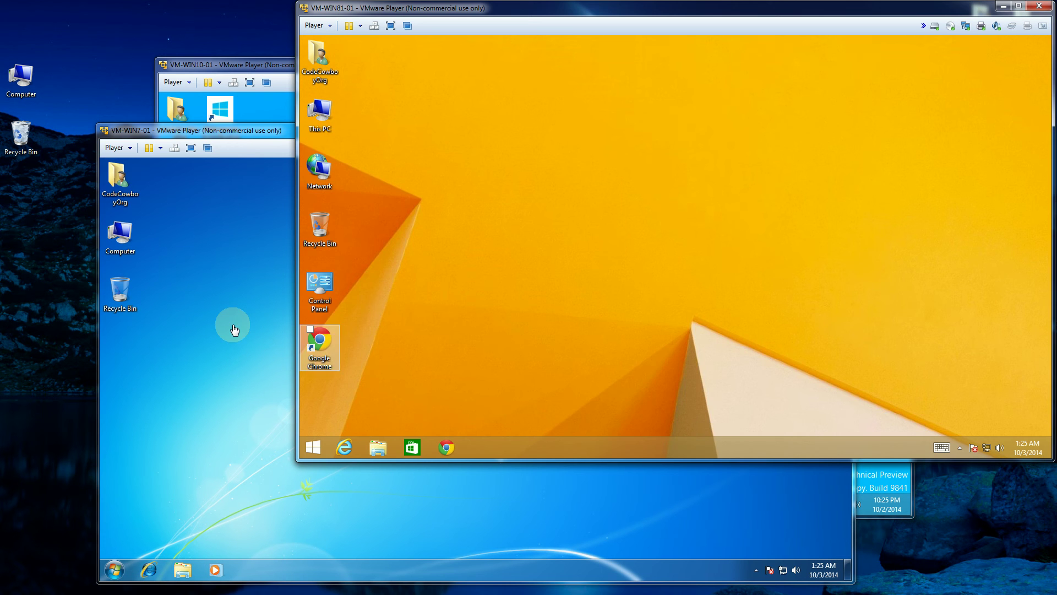
{"action": "left_click", "coordinate": [233, 324]}
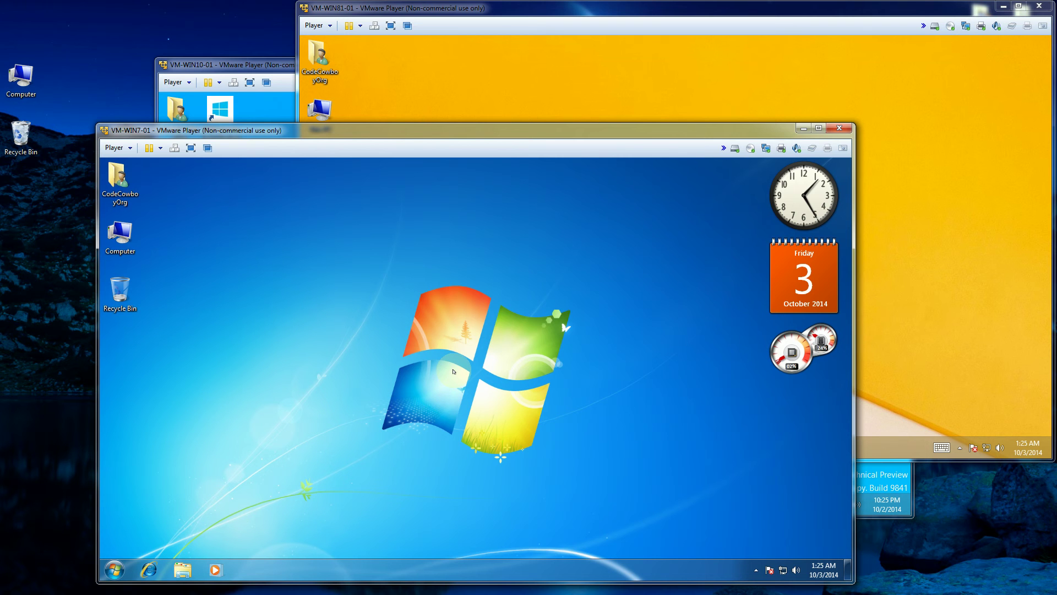
{"action": "left_click_drag", "start_coordinate": [530, 131], "coordinate": [506, 137]}
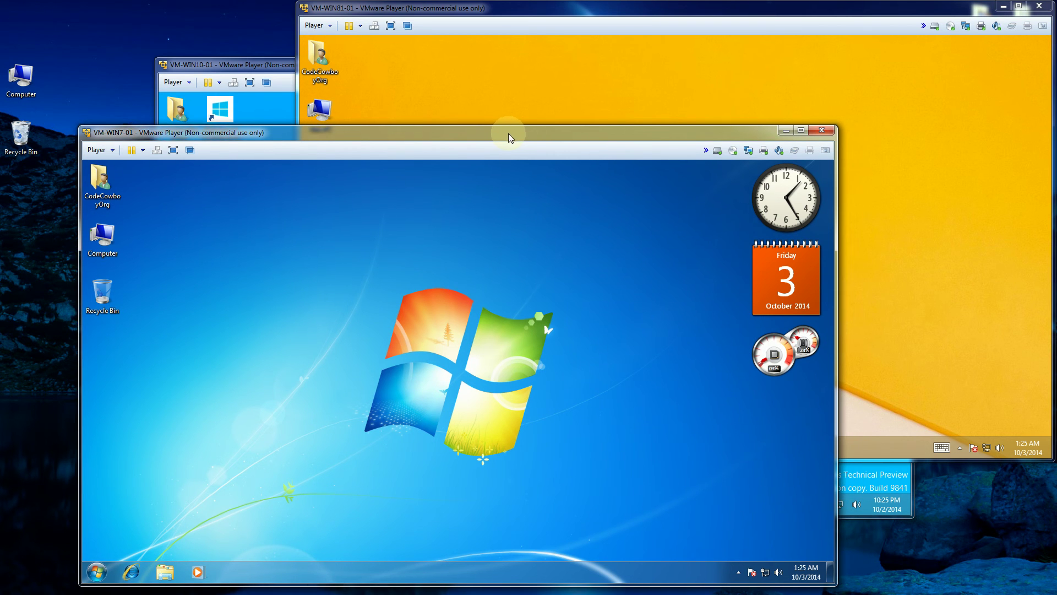
{"action": "left_click", "coordinate": [529, 105]}
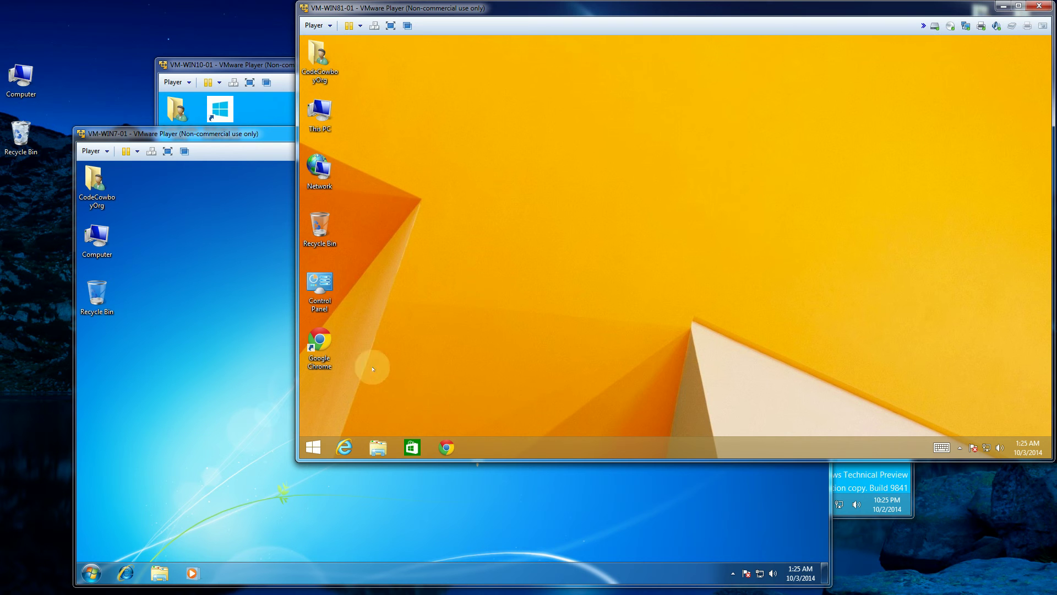
Browse the Windows 8.1 Apps list from the Start screen, then return to the desktop
{"action": "left_click", "coordinate": [313, 446]}
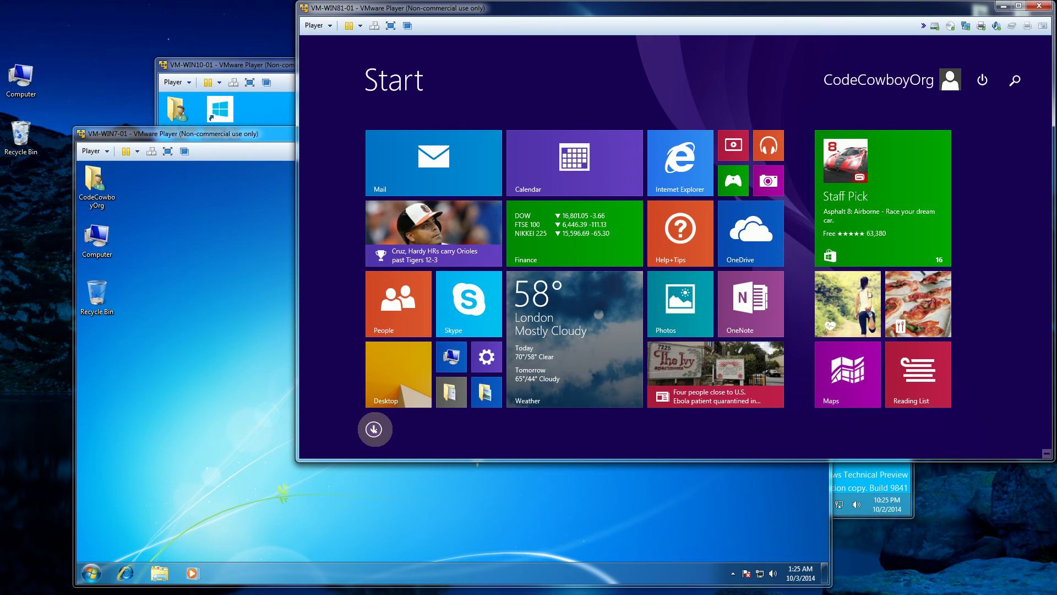
{"action": "left_click", "coordinate": [373, 429]}
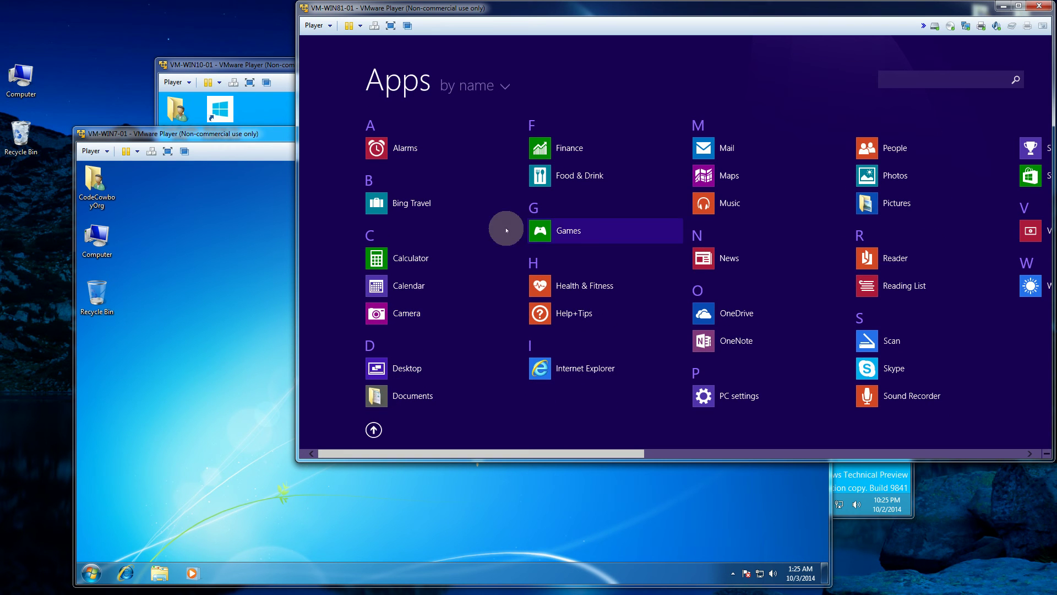
{"action": "left_click", "coordinate": [667, 455]}
{"action": "left_click_drag", "start_coordinate": [750, 453], "coordinate": [410, 453]}
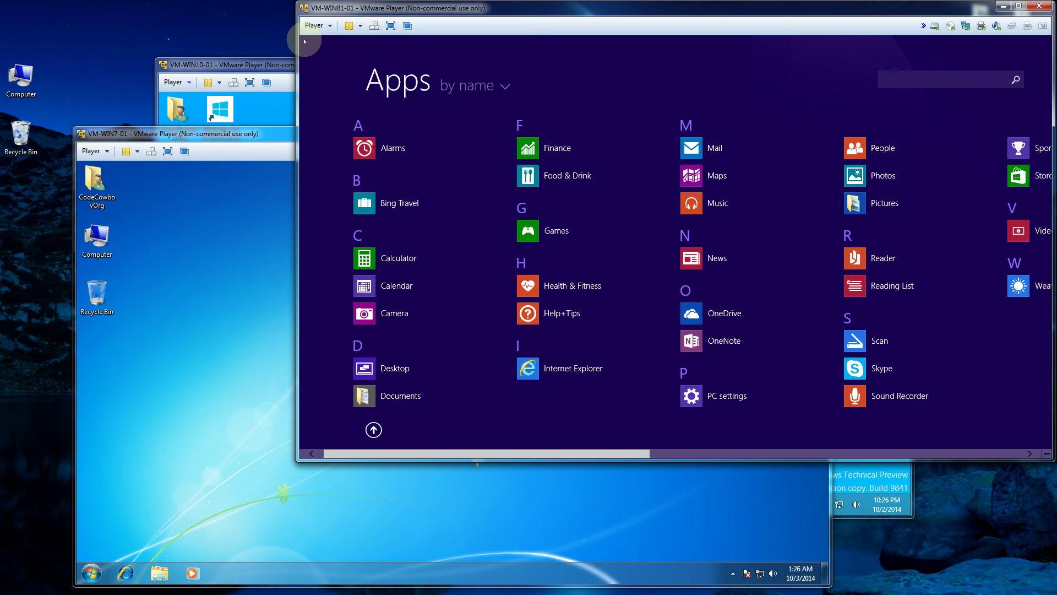
{"action": "left_click", "coordinate": [379, 369]}
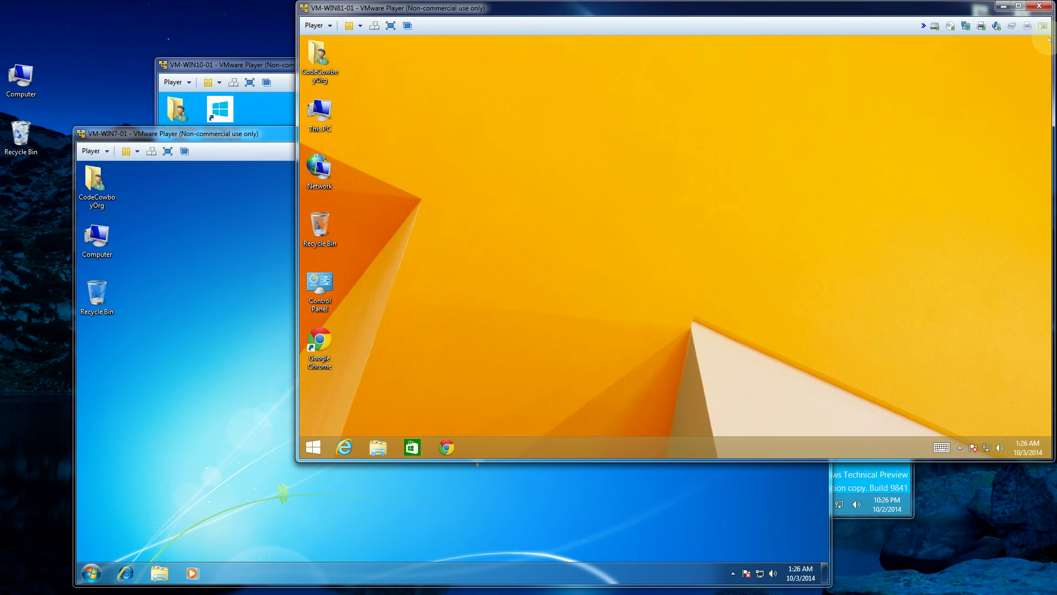
{"action": "mouse_move", "coordinate": [1045, 39]}
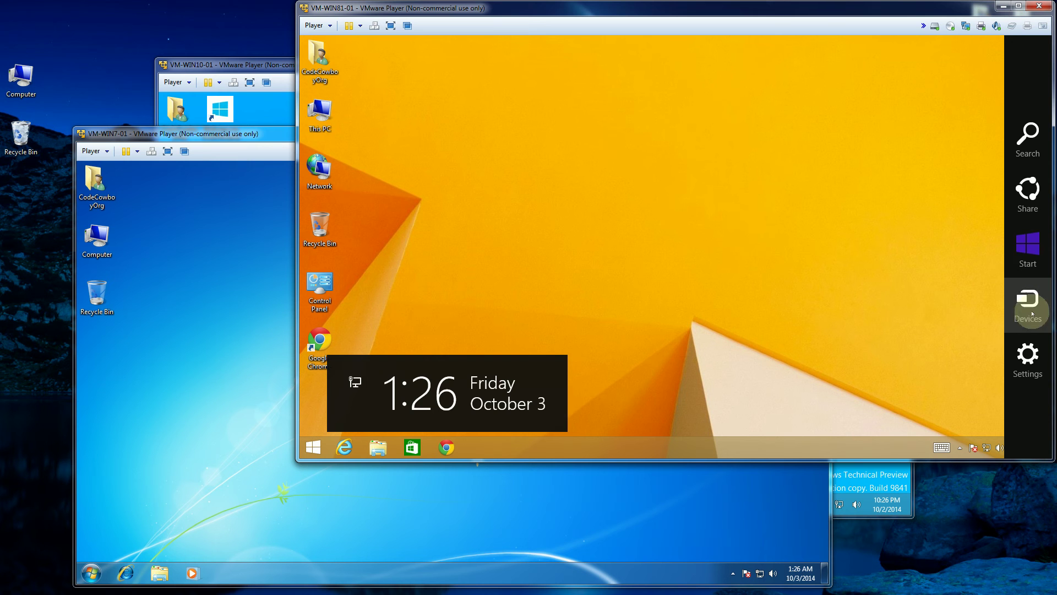
Visit the Windows 8.1 Settings charm and Start screen, then minimize the Windows 7 VM
{"action": "left_click", "coordinate": [1028, 357]}
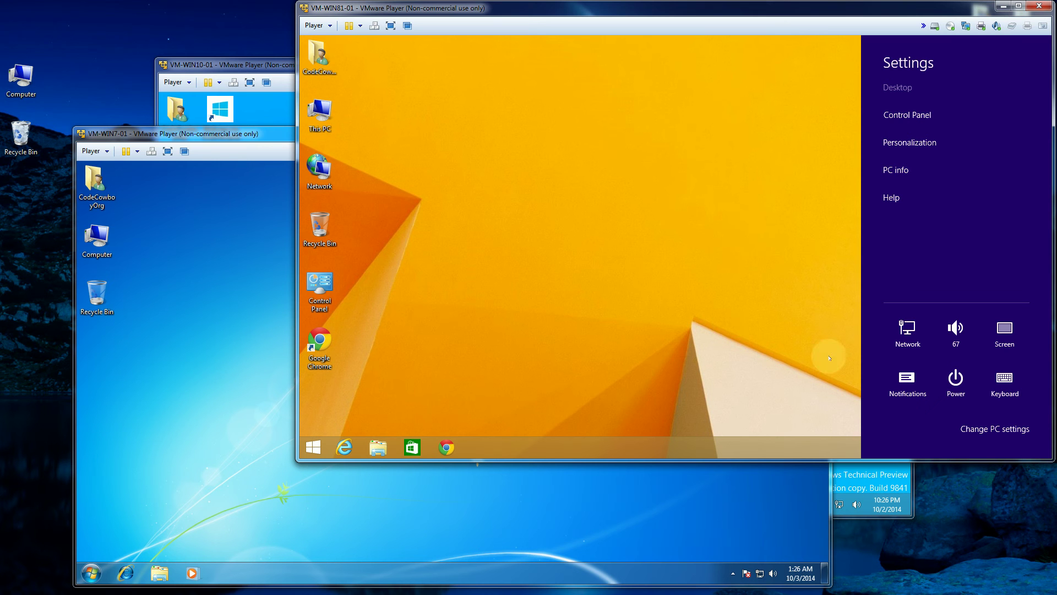
{"action": "left_click", "coordinate": [670, 346]}
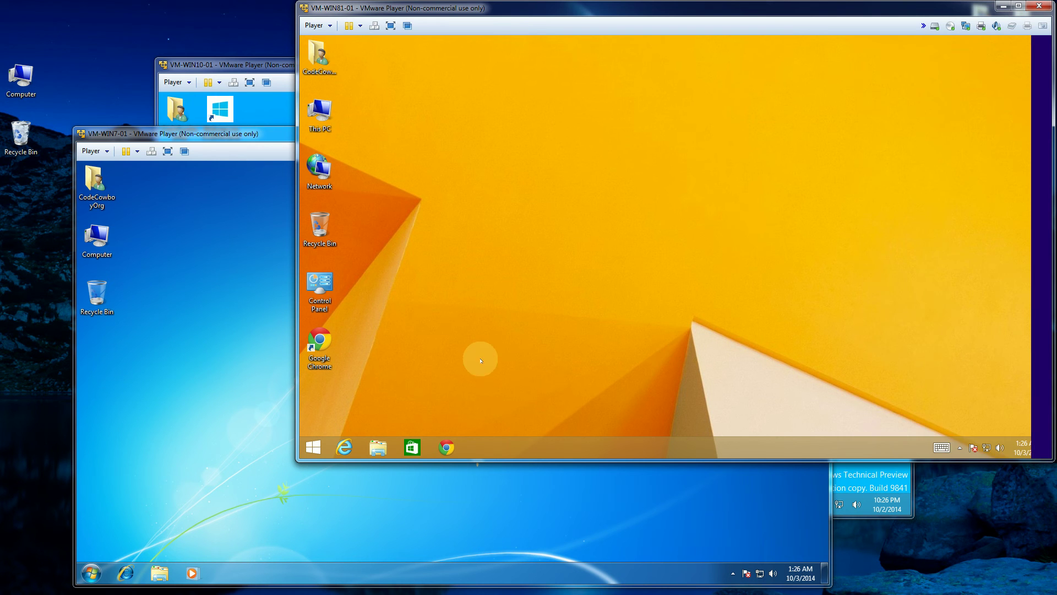
{"action": "left_click", "coordinate": [313, 447]}
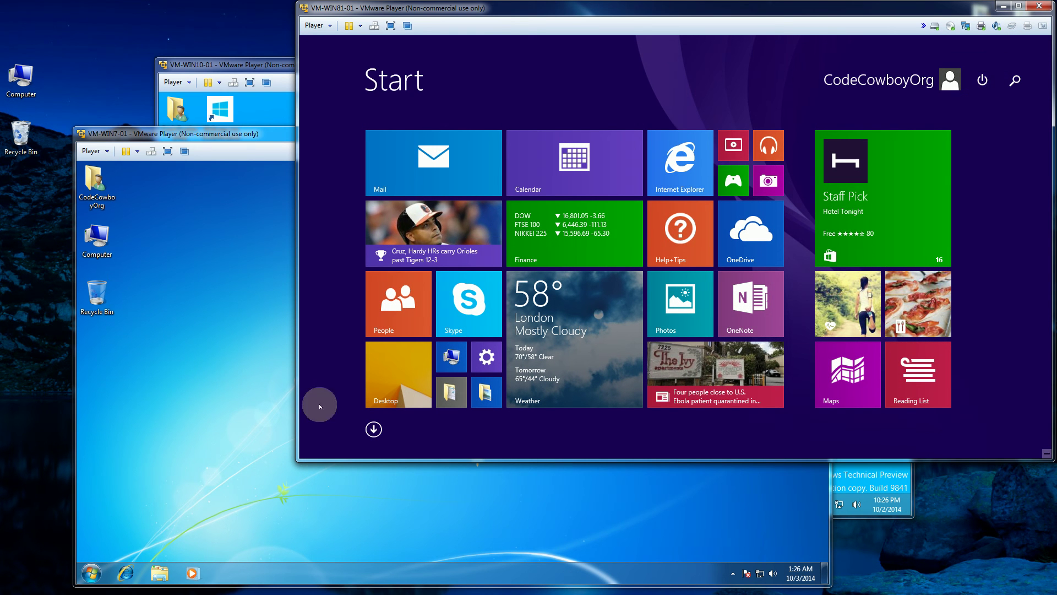
{"action": "left_click", "coordinate": [399, 376]}
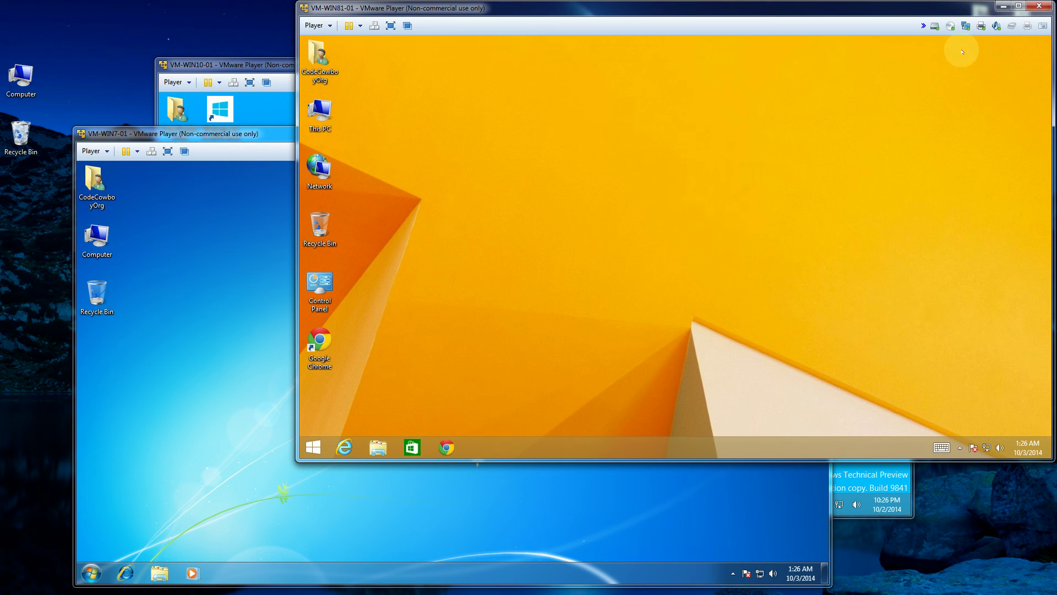
{"action": "left_click", "coordinate": [270, 131]}
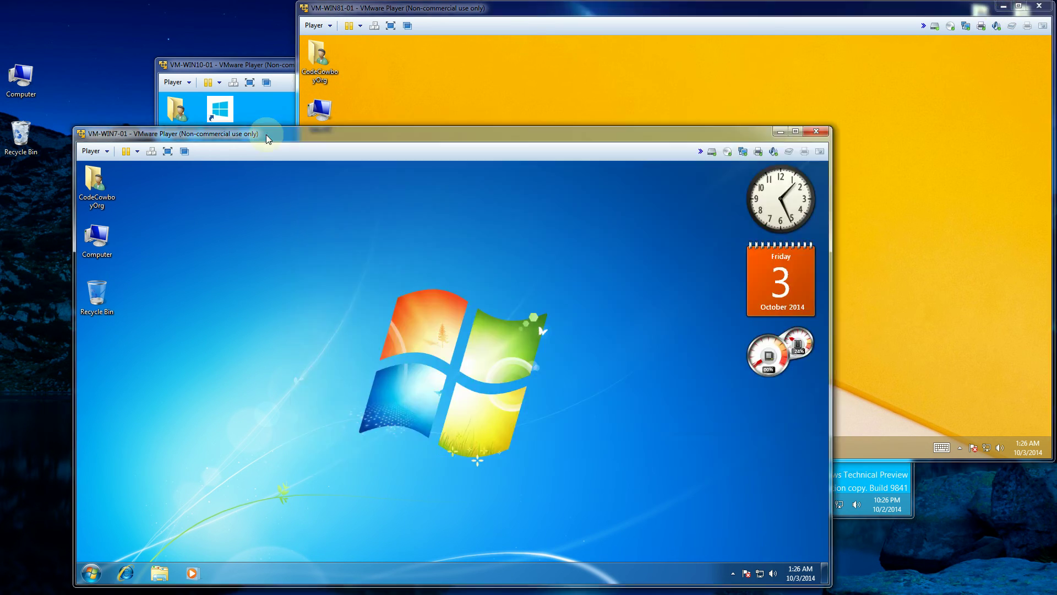
{"action": "left_click", "coordinate": [780, 130]}
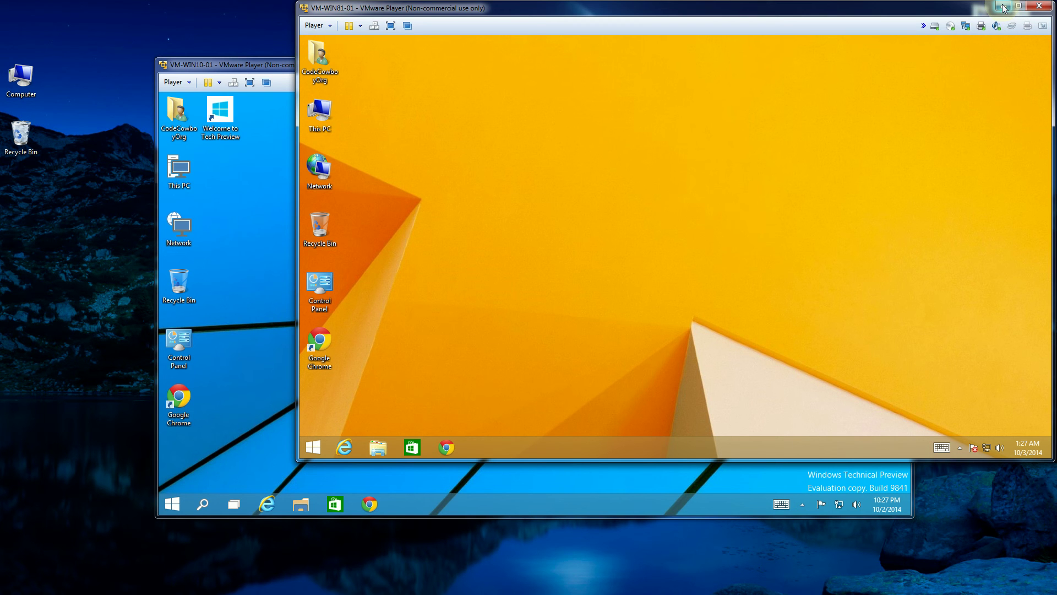
Nudge Windows 10 left and open its Start menu, then restore Windows 8.1's Start screen
{"action": "left_click", "coordinate": [1003, 7]}
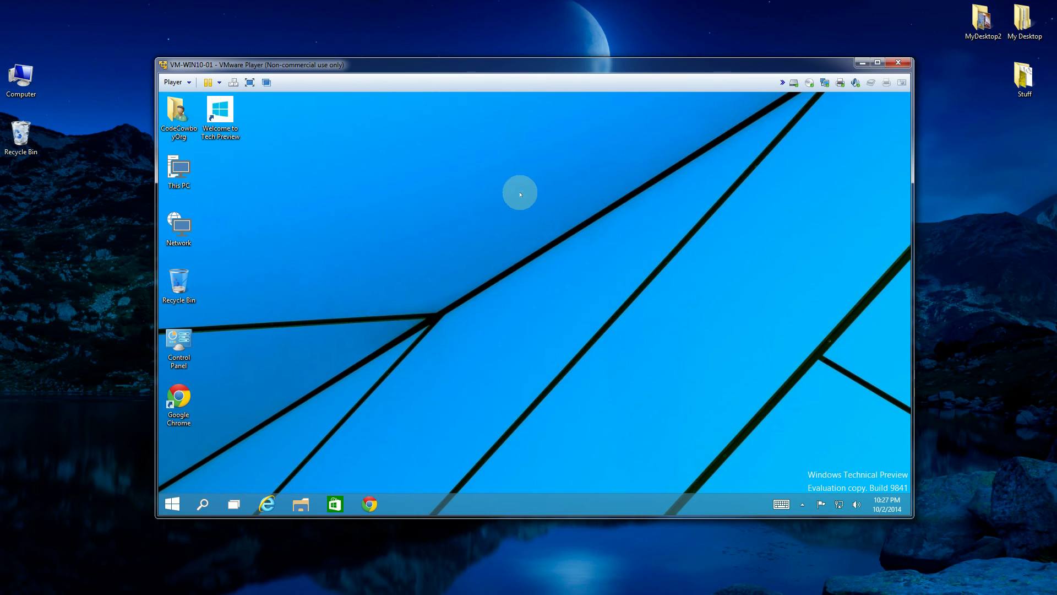
{"action": "left_click_drag", "start_coordinate": [498, 73], "coordinate": [486, 71]}
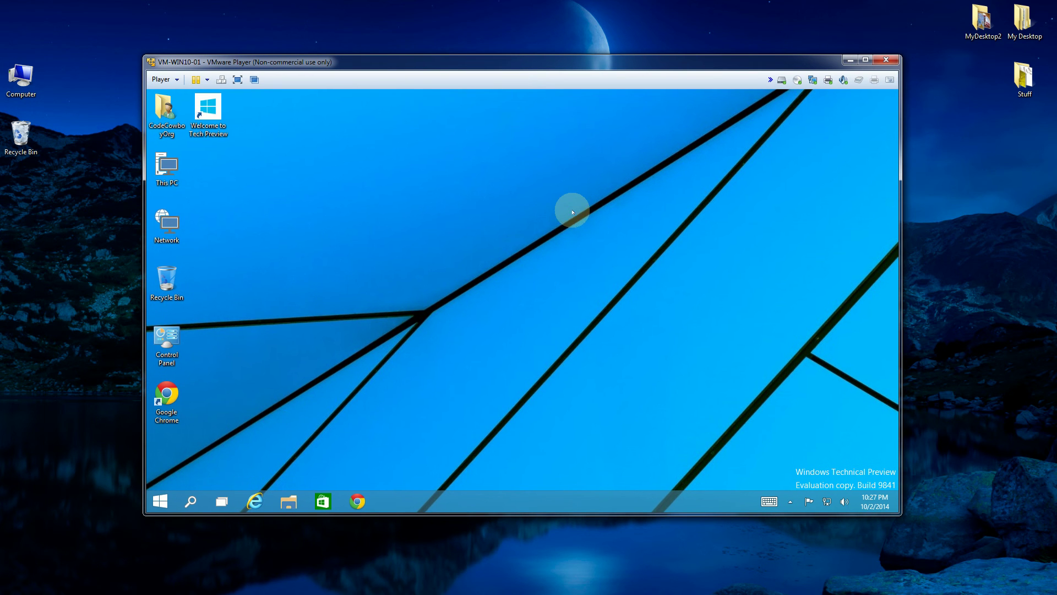
{"action": "left_click", "coordinate": [161, 501]}
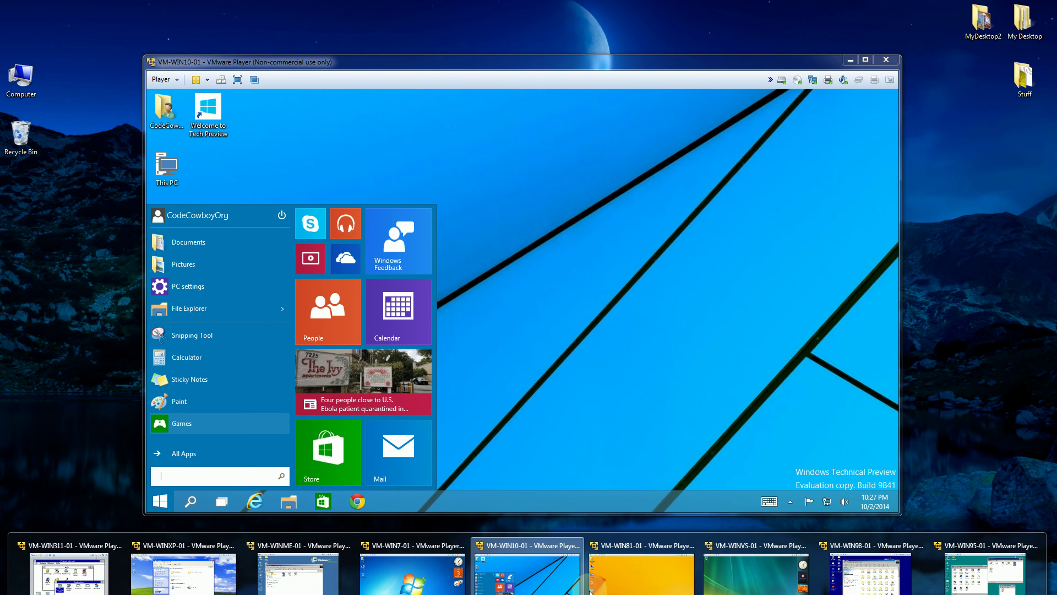
{"action": "left_click", "coordinate": [554, 567]}
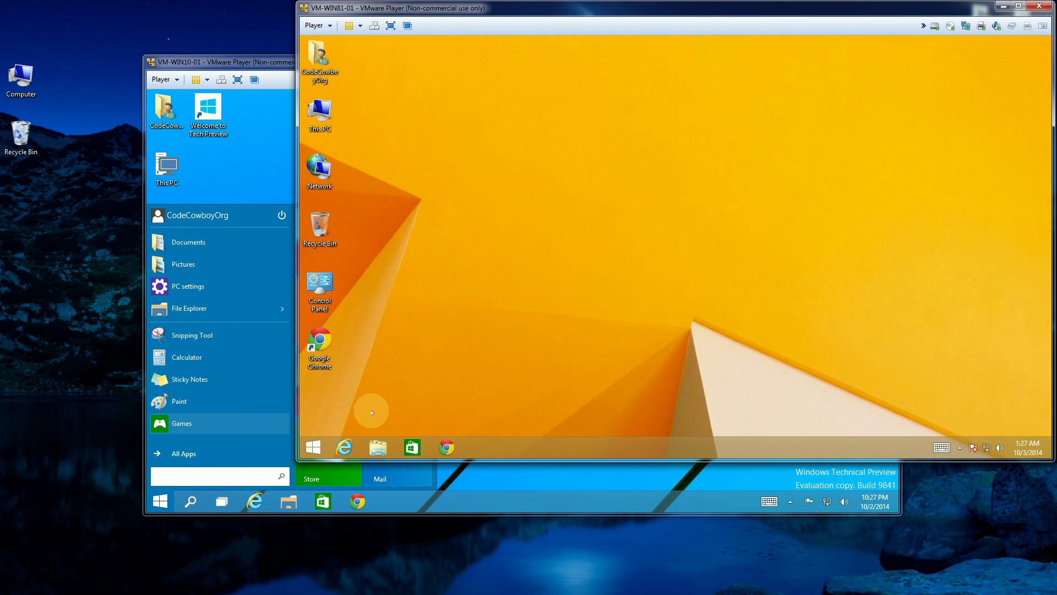
{"action": "left_click", "coordinate": [314, 448]}
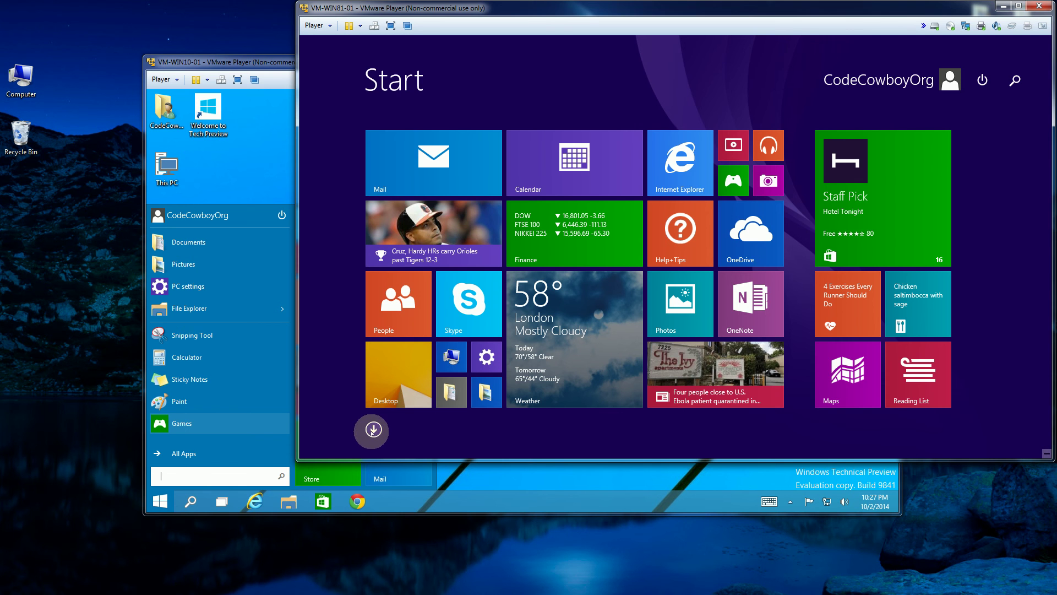
View Internet Explorer's About version in Windows 8.1, then bring Windows 10 forward and dismiss its Start menu
{"action": "left_click", "coordinate": [393, 395]}
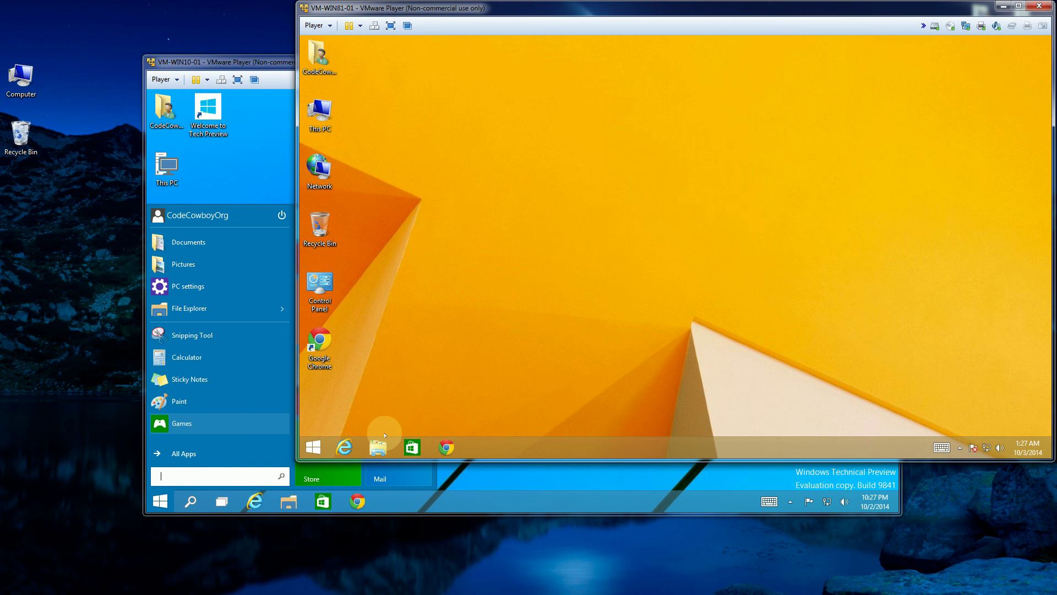
{"action": "left_click", "coordinate": [347, 447]}
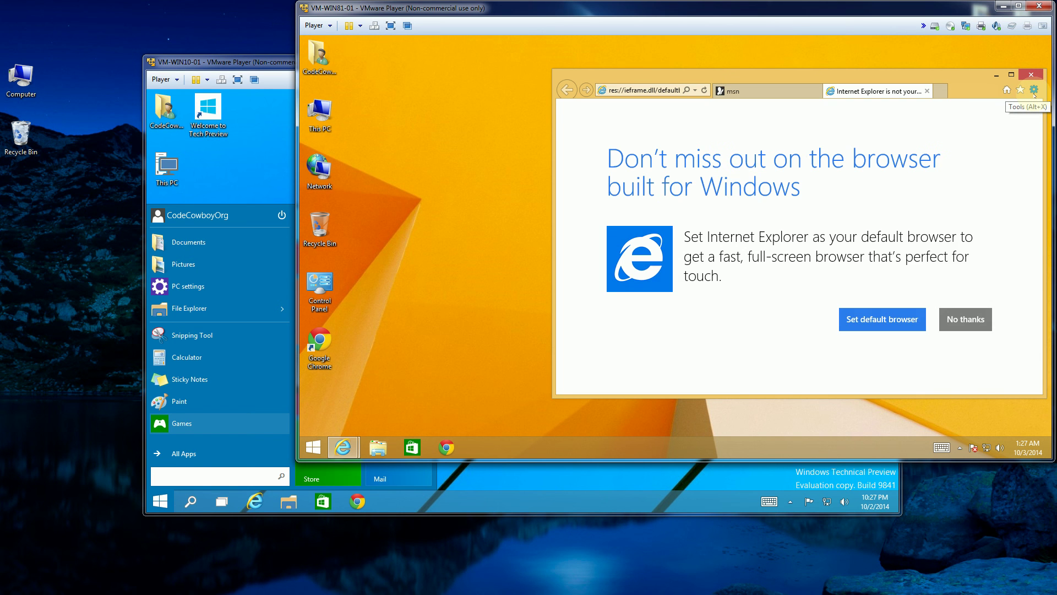
{"action": "left_click", "coordinate": [1035, 91]}
{"action": "left_click", "coordinate": [941, 258]}
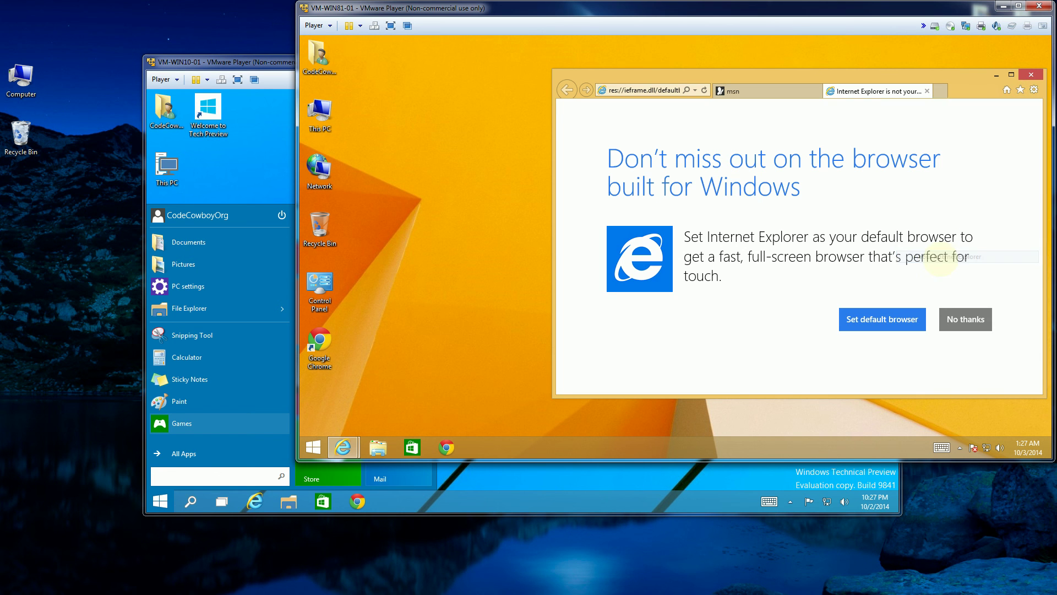
{"action": "left_click", "coordinate": [265, 64]}
{"action": "left_click", "coordinate": [710, 184]}
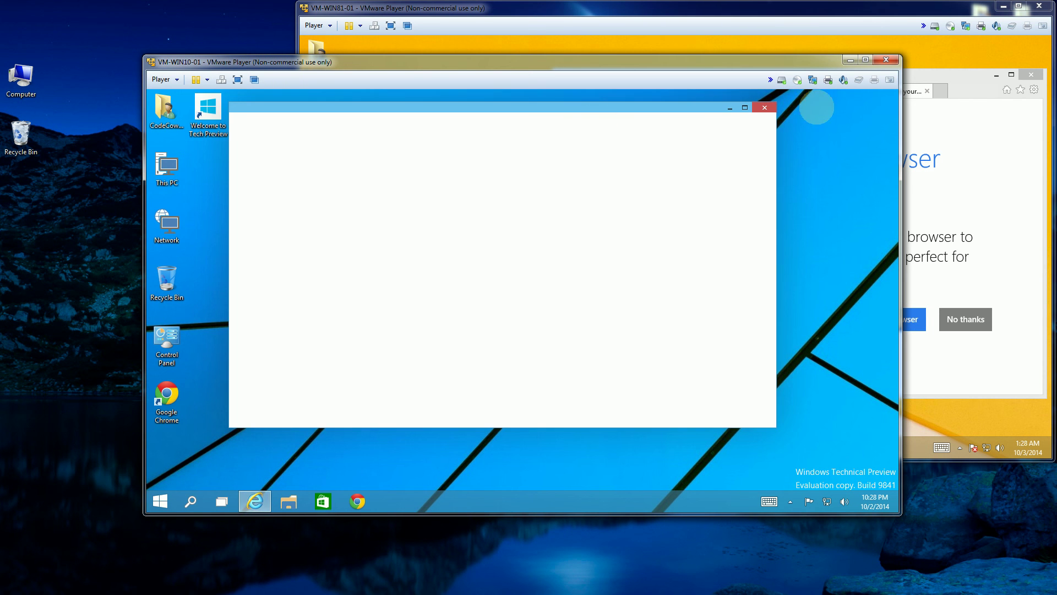
Minimize Windows 8.1, open File Explorer in Windows 10 and show Task View
{"action": "left_click", "coordinate": [1007, 9]}
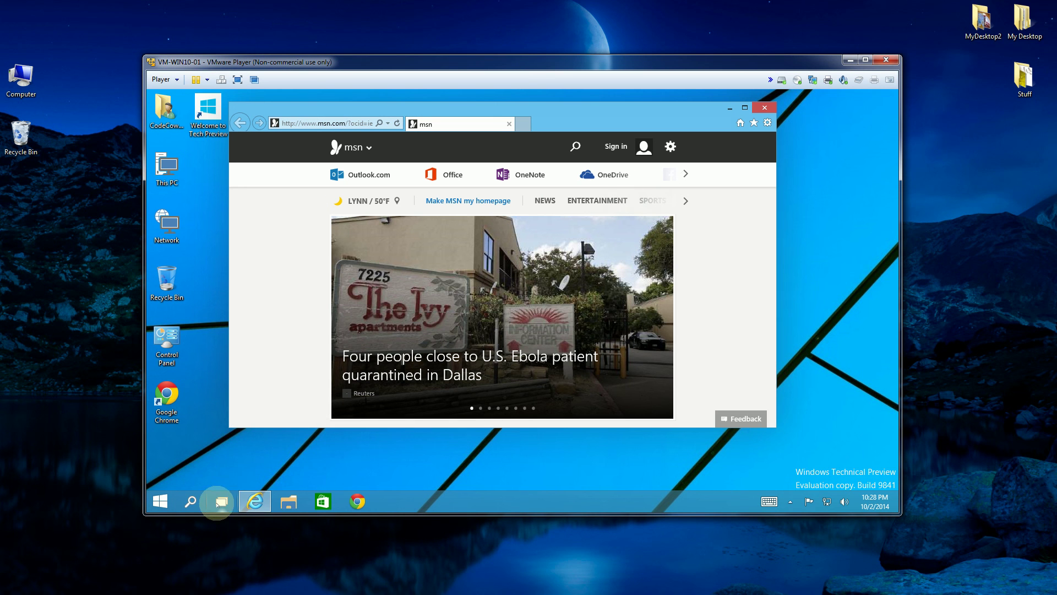
{"action": "left_click", "coordinate": [288, 500]}
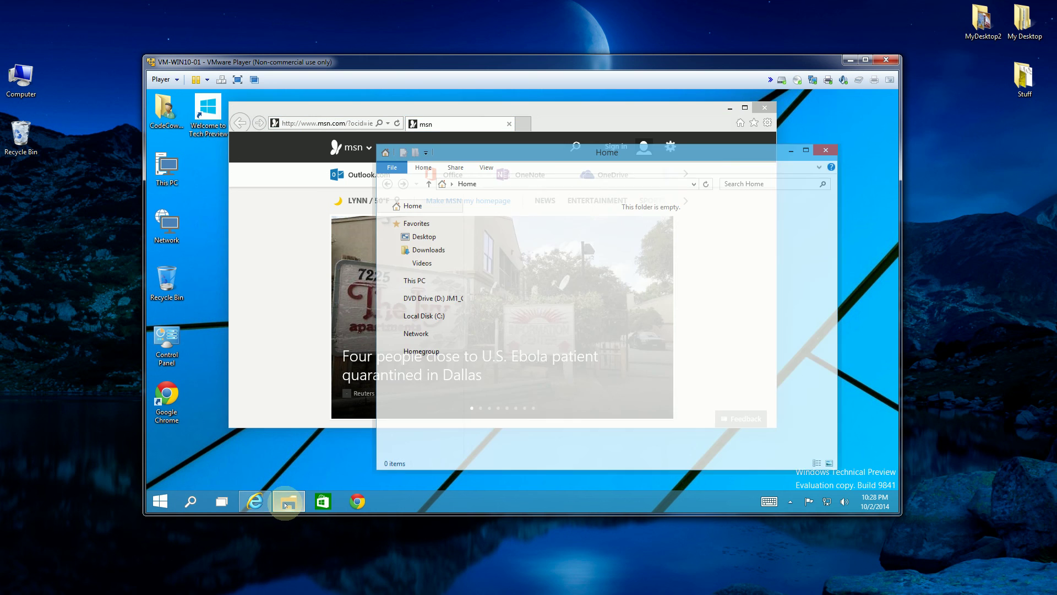
{"action": "left_click", "coordinate": [221, 502]}
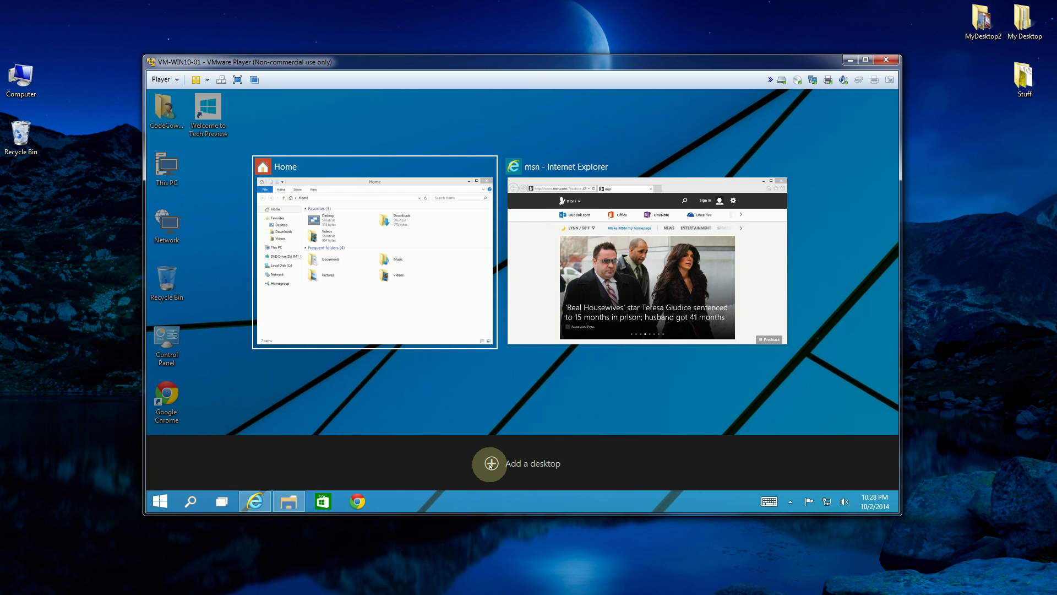
Add a second virtual desktop in Windows 10 Task View and select it
{"action": "left_click", "coordinate": [491, 463]}
{"action": "left_click", "coordinate": [508, 464]}
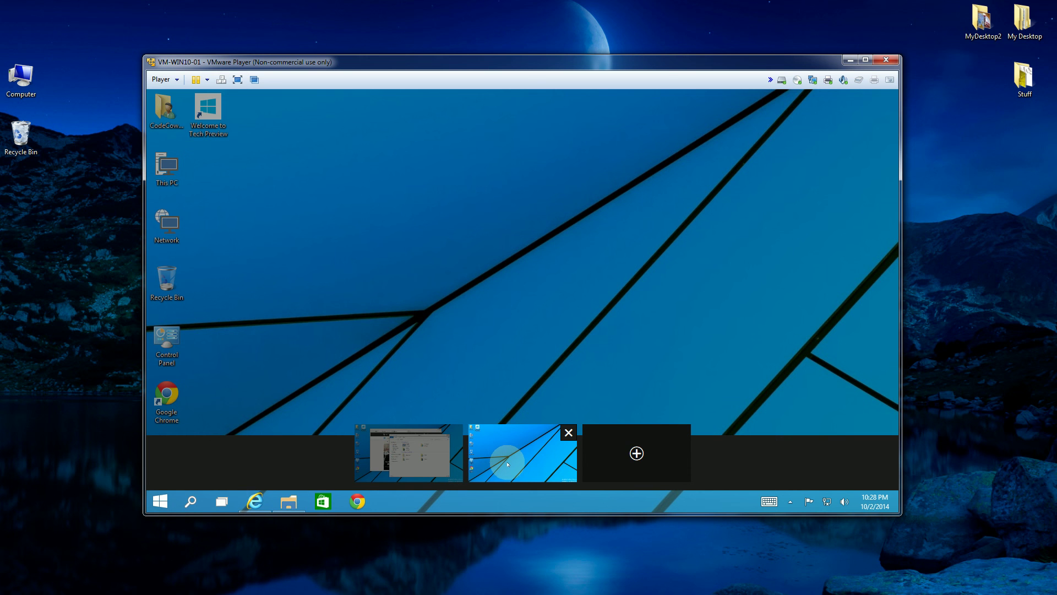
{"action": "left_click", "coordinate": [507, 464]}
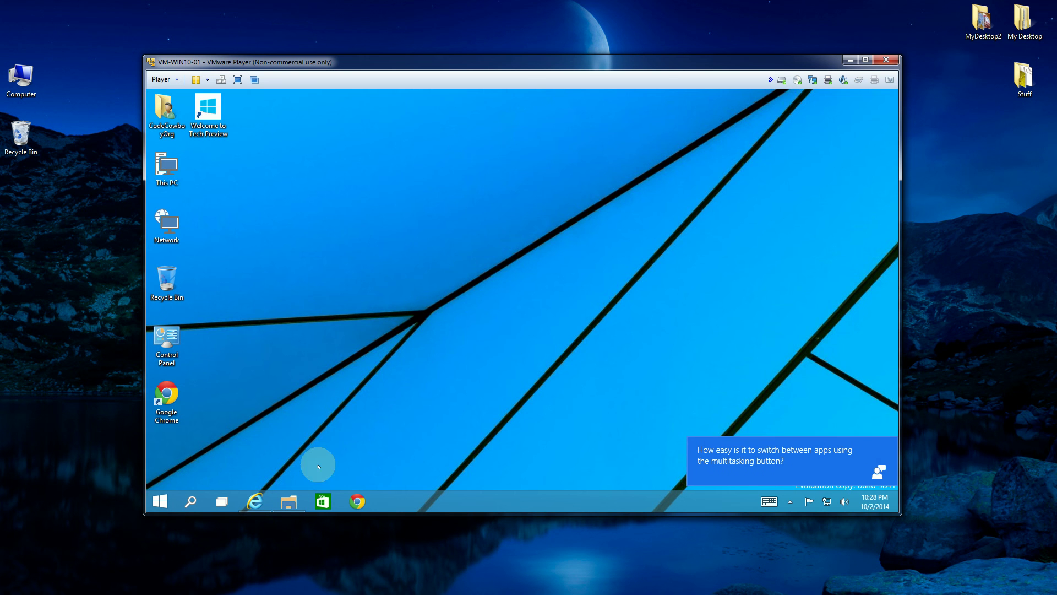
Toggle the File Explorer window, then switch to the empty second desktop through Task View
{"action": "left_click", "coordinate": [288, 501]}
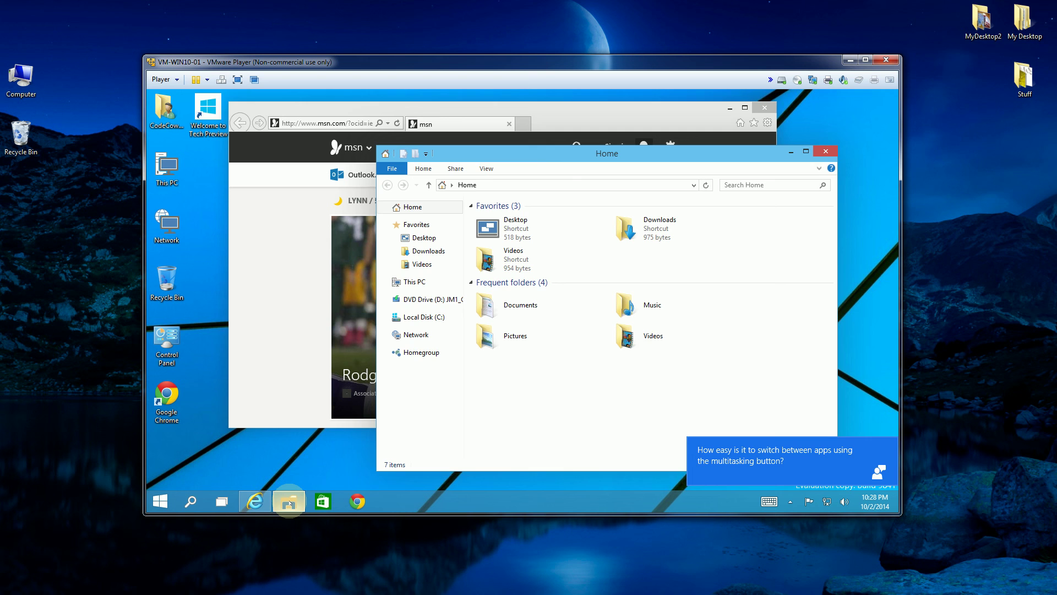
{"action": "left_click", "coordinate": [289, 501]}
{"action": "left_click", "coordinate": [288, 501]}
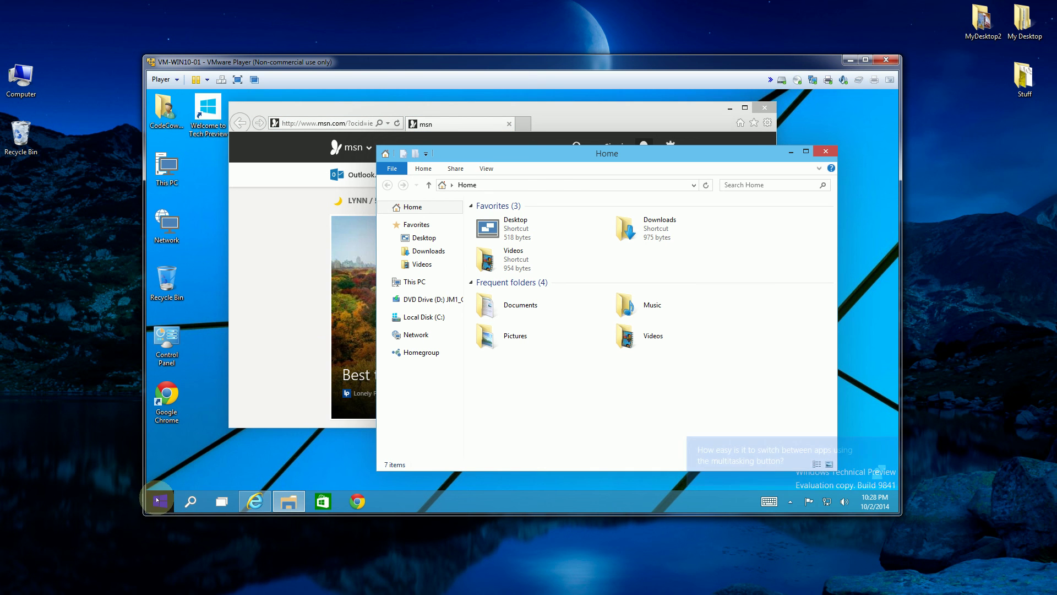
{"action": "left_click", "coordinate": [221, 501]}
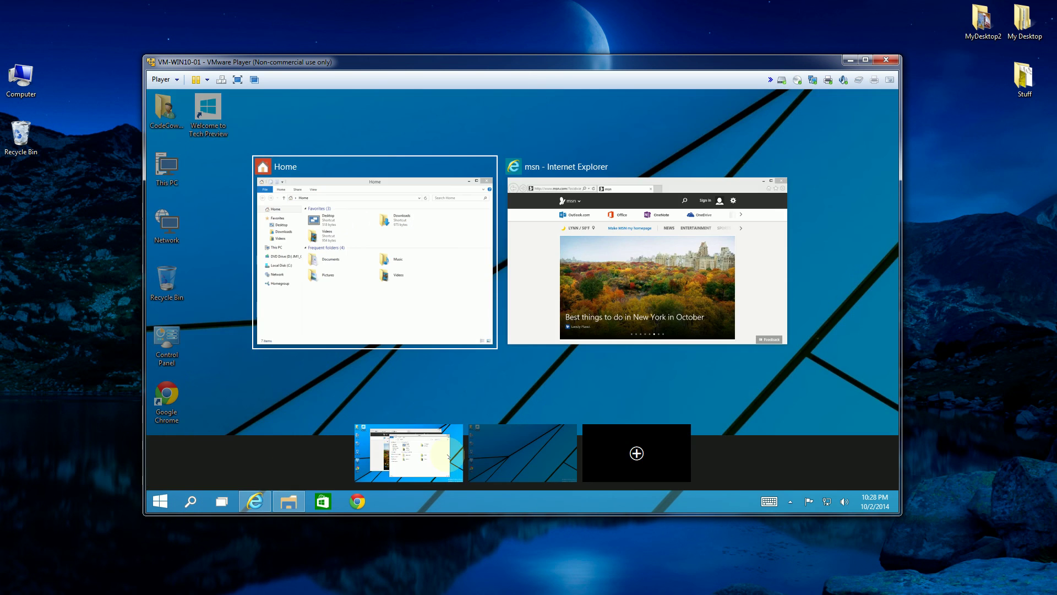
{"action": "left_click", "coordinate": [522, 452]}
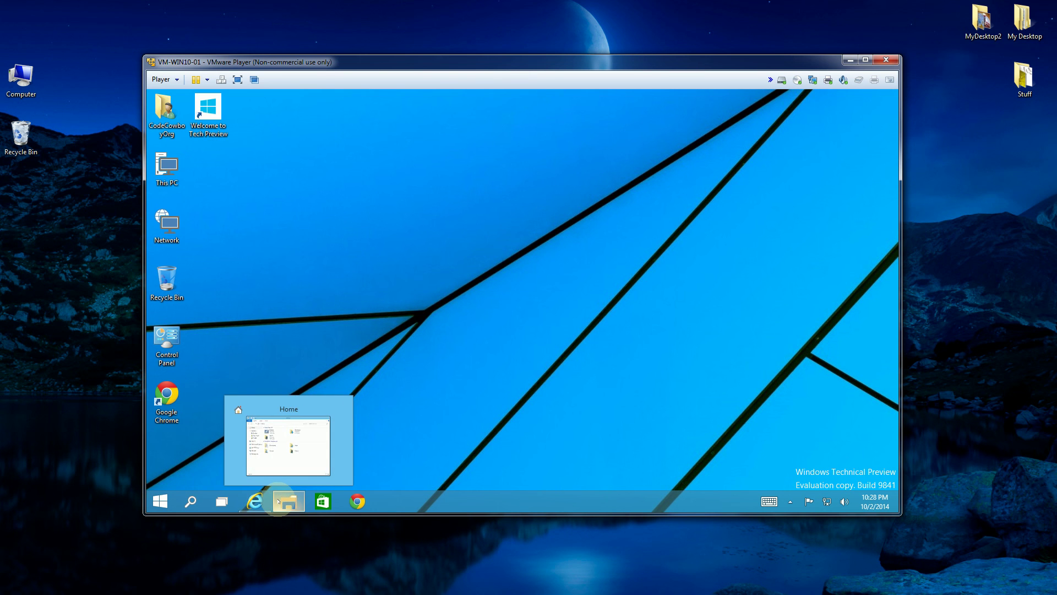
Launch Google Chrome on desktop 2, then visit desktop 1 and return to desktop 2
{"action": "left_click", "coordinate": [357, 501]}
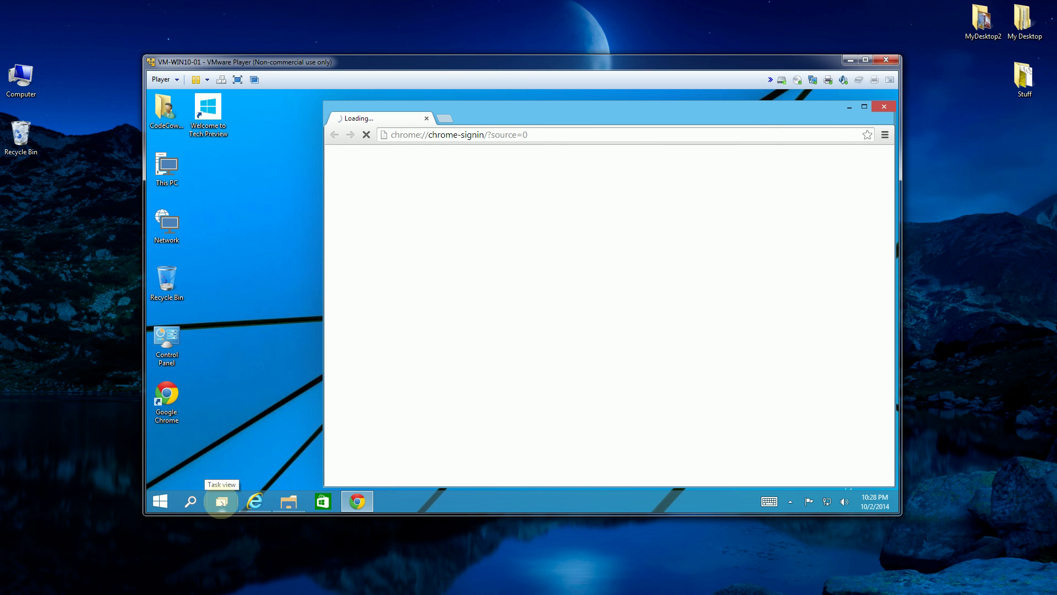
{"action": "left_click", "coordinate": [221, 502]}
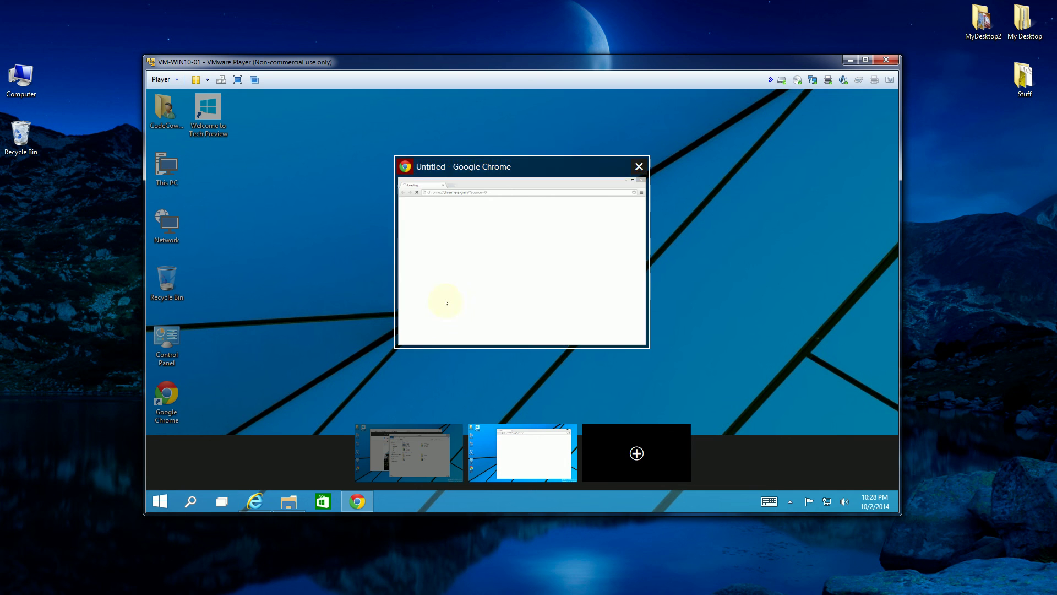
{"action": "left_click", "coordinate": [418, 461]}
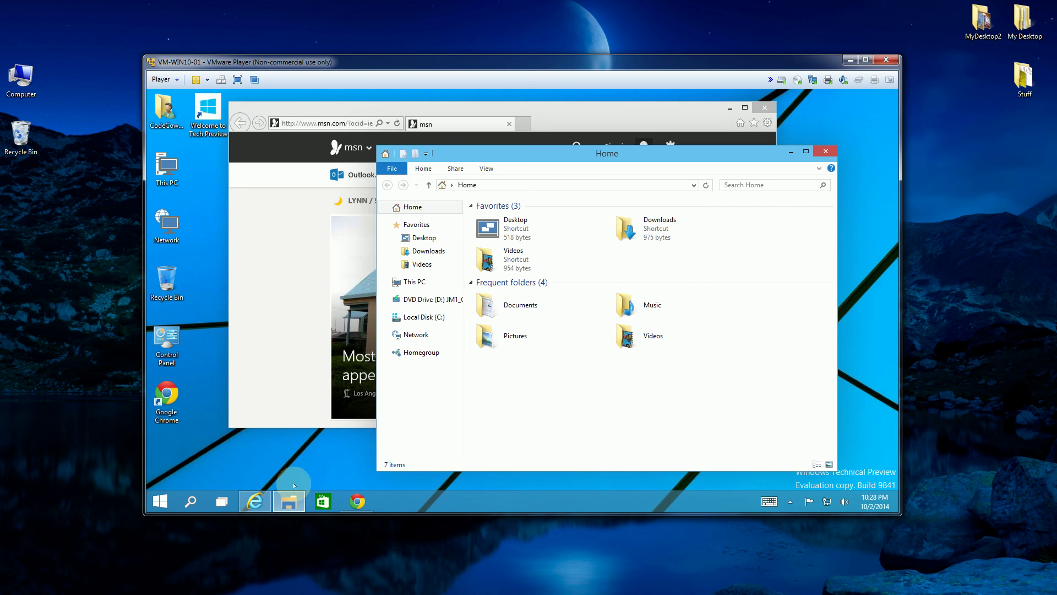
{"action": "left_click", "coordinate": [222, 501]}
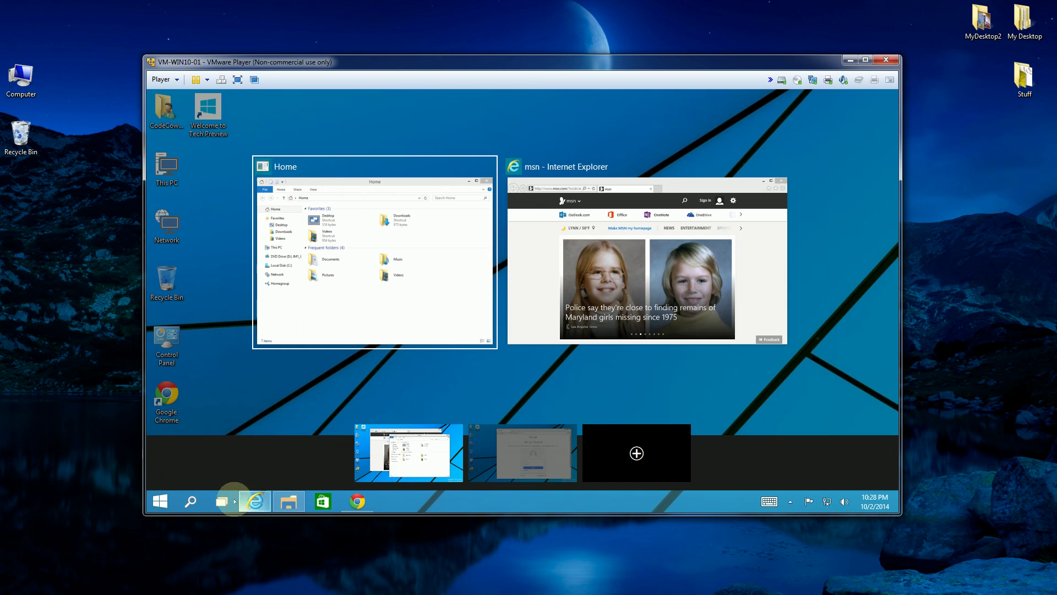
{"action": "left_click", "coordinate": [500, 460]}
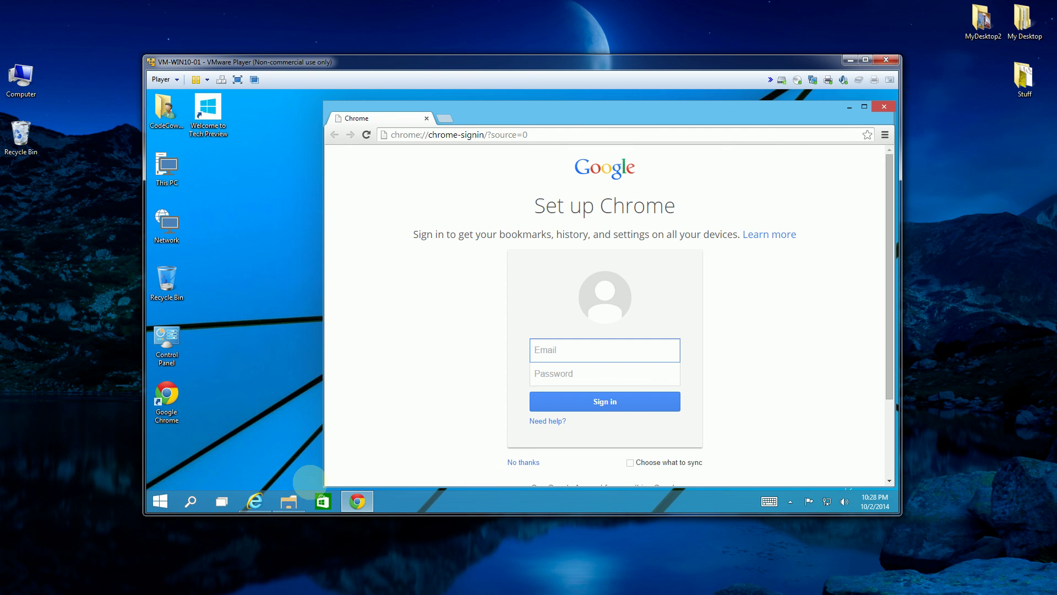
Check Chrome in the desktops overview, return to it, and minimize its window
{"action": "left_click", "coordinate": [222, 502]}
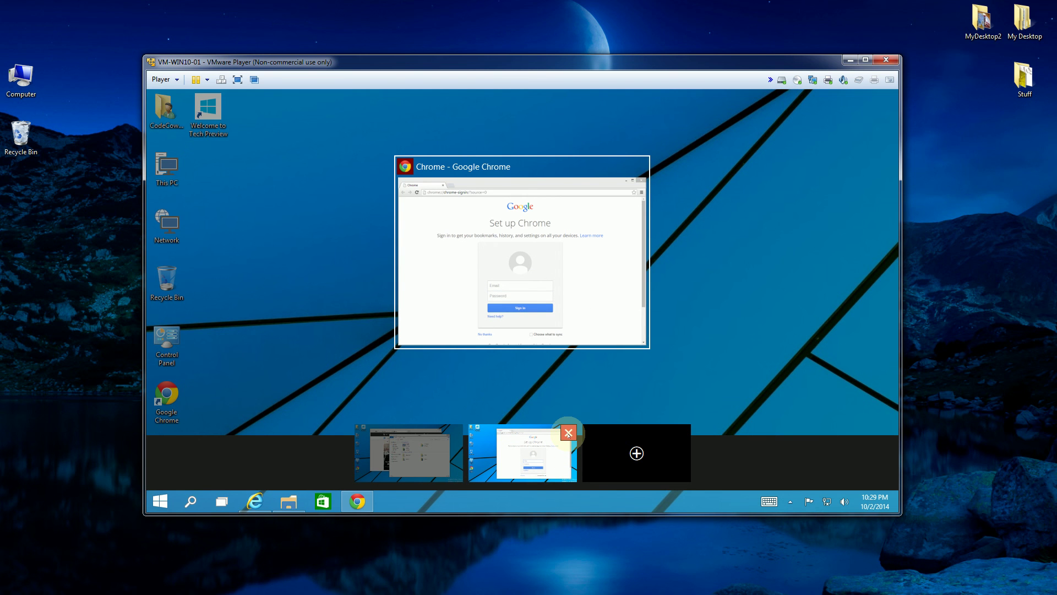
{"action": "left_click", "coordinate": [515, 393]}
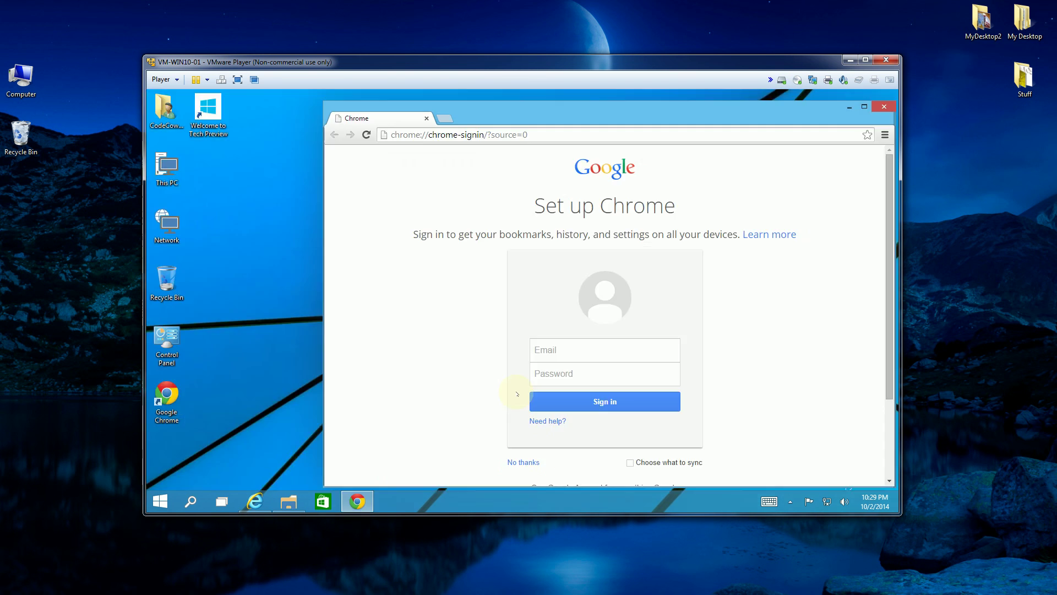
{"action": "left_click", "coordinate": [849, 107]}
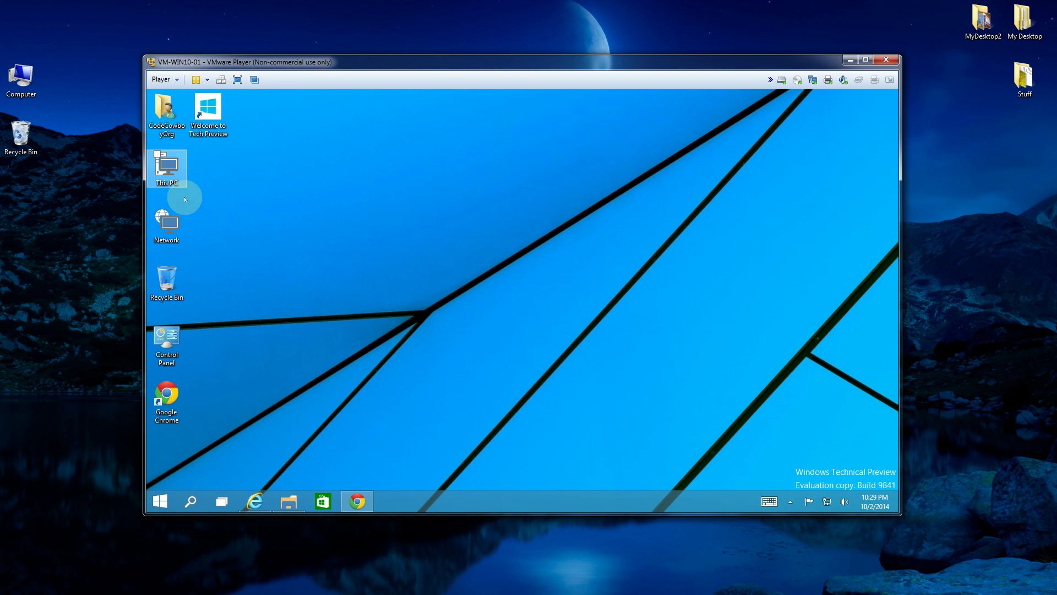
Show All Apps in the Windows 10 Start menu and drag the VM window top-left
{"action": "left_click", "coordinate": [159, 501]}
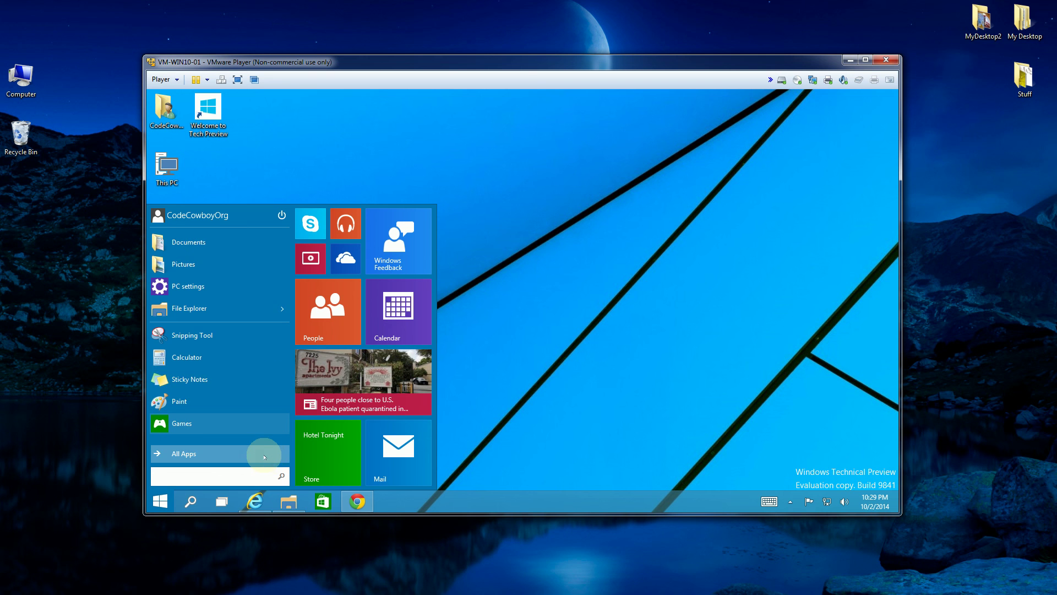
{"action": "left_click", "coordinate": [274, 450]}
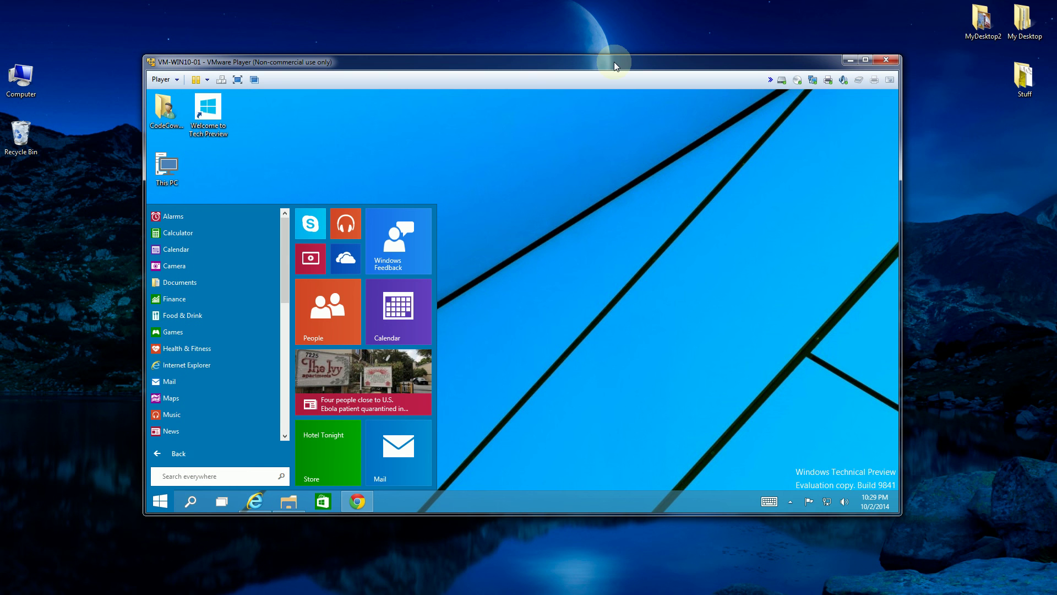
{"action": "left_click_drag", "start_coordinate": [614, 61], "coordinate": [470, 32]}
Close the Start menu and place the VM-WIN311 window to the right of Windows 10
{"action": "left_click", "coordinate": [437, 198]}
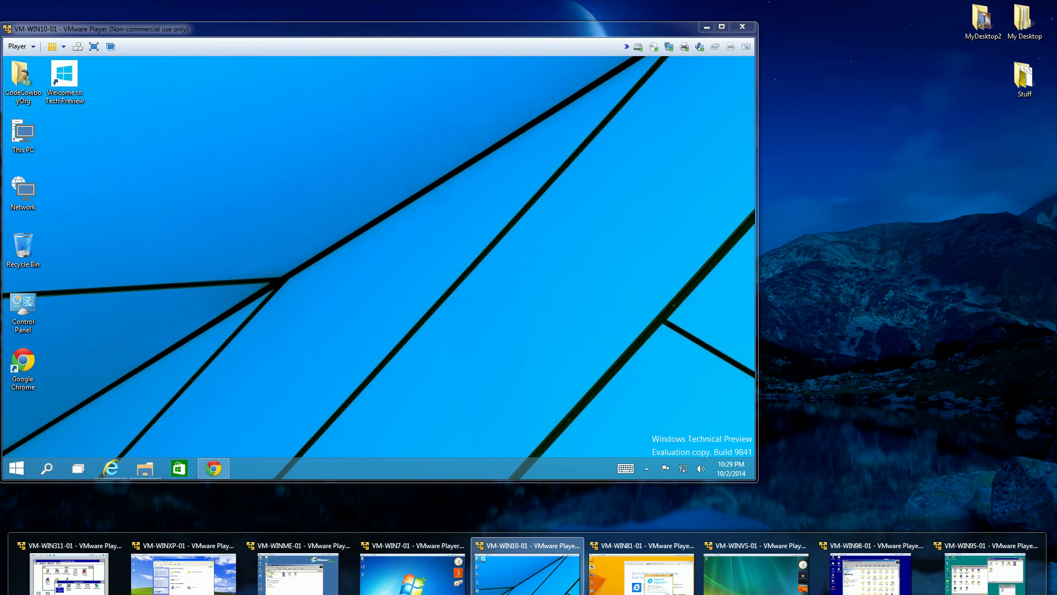
{"action": "left_click", "coordinate": [175, 573]}
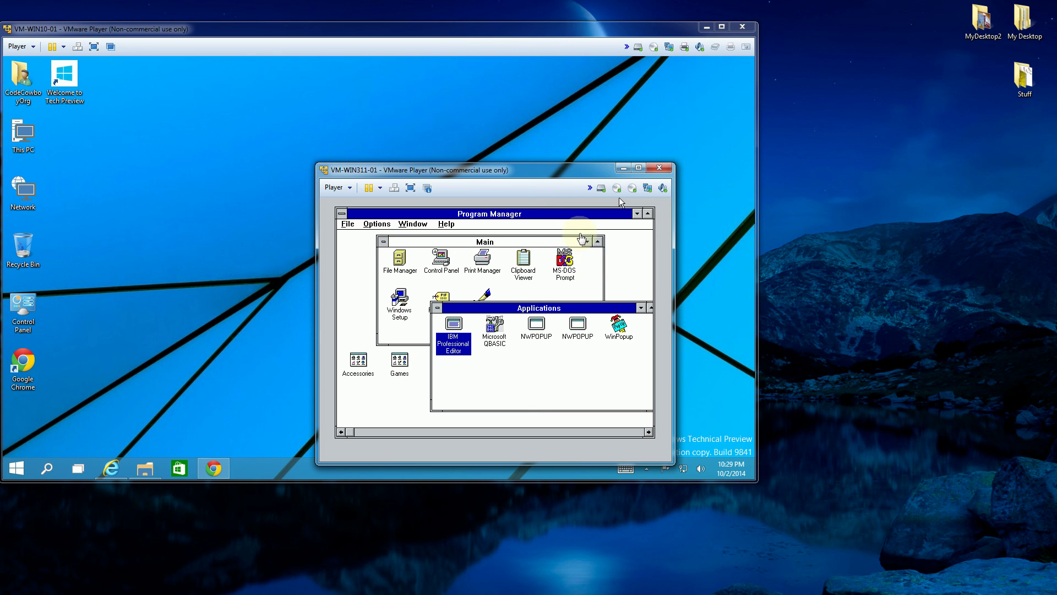
{"action": "mouse_move", "coordinate": [556, 172]}
{"action": "left_mouse_down"}
{"action": "mouse_move", "coordinate": [930, 106]}
{"action": "mouse_move", "coordinate": [899, 113]}
{"action": "left_mouse_up"}
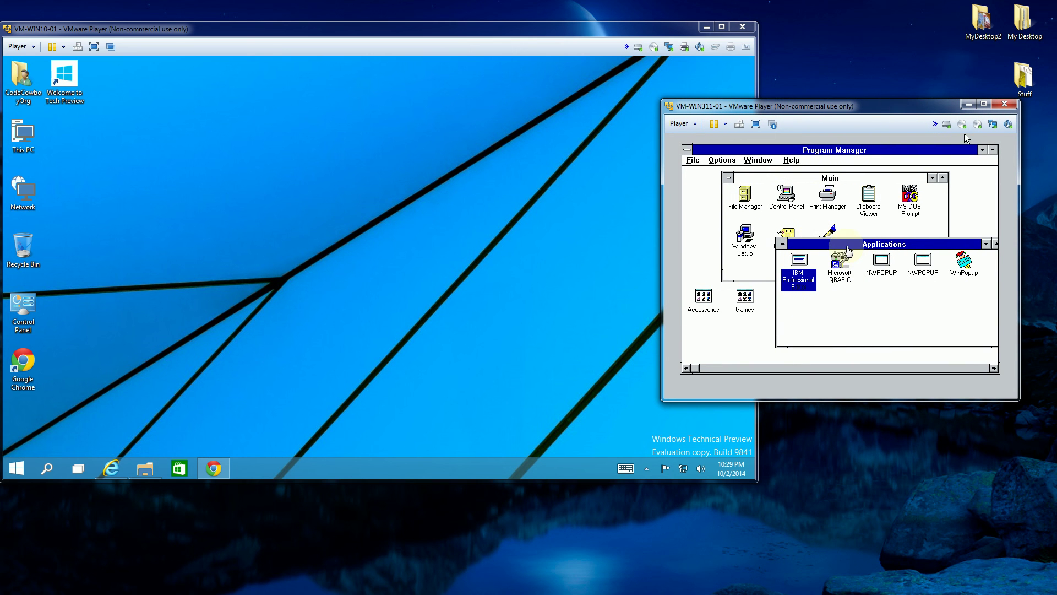